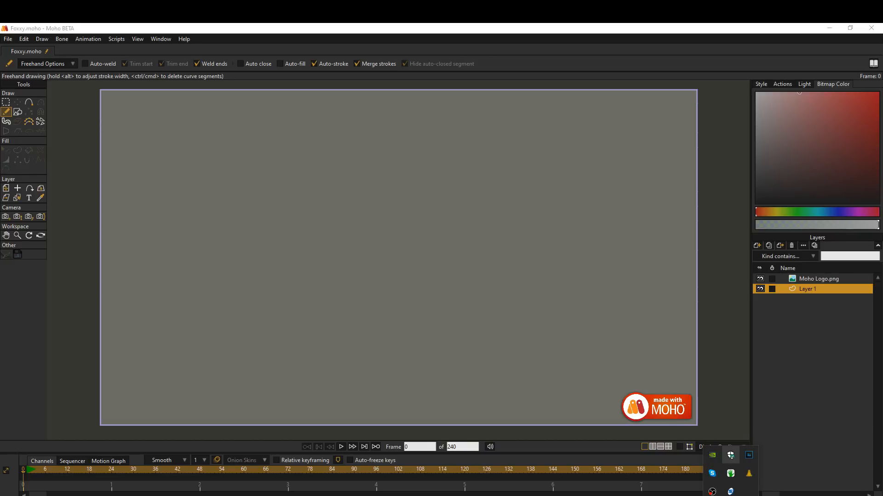
Activate the bitmap Brush on the Moho Logo.png layer and choose a muted red paint colour.
{"action": "left_click", "coordinate": [817, 280]}
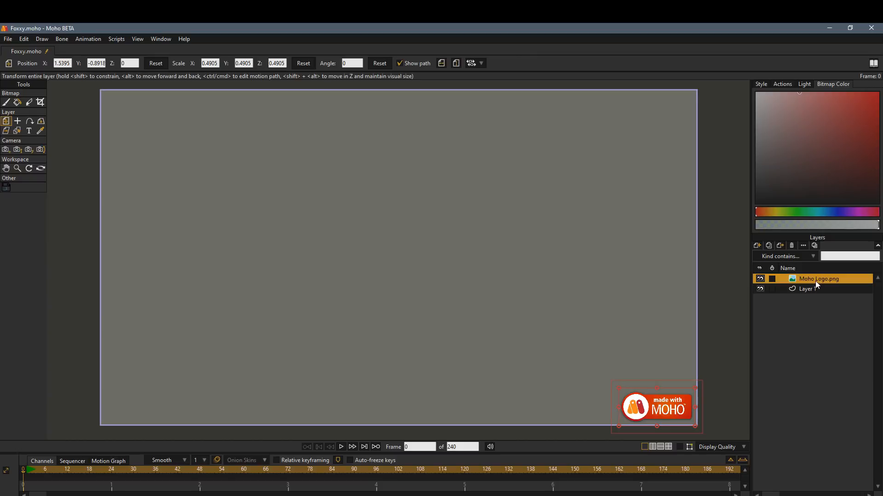
{"action": "left_click", "coordinate": [6, 103]}
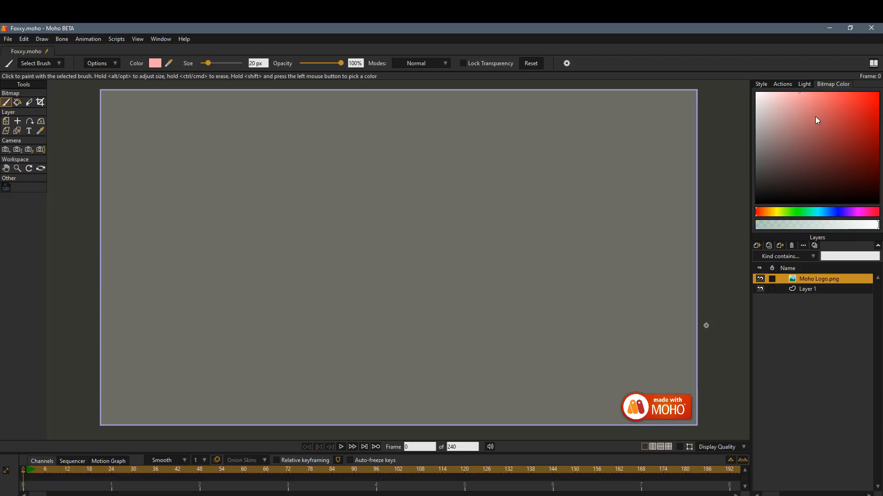
{"action": "mouse_move", "coordinate": [800, 152]}
{"action": "left_mouse_down"}
{"action": "mouse_move", "coordinate": [812, 139]}
{"action": "mouse_move", "coordinate": [848, 142]}
{"action": "mouse_move", "coordinate": [802, 150]}
{"action": "mouse_move", "coordinate": [850, 136]}
{"action": "mouse_move", "coordinate": [794, 142]}
{"action": "mouse_move", "coordinate": [830, 136]}
{"action": "left_mouse_up"}
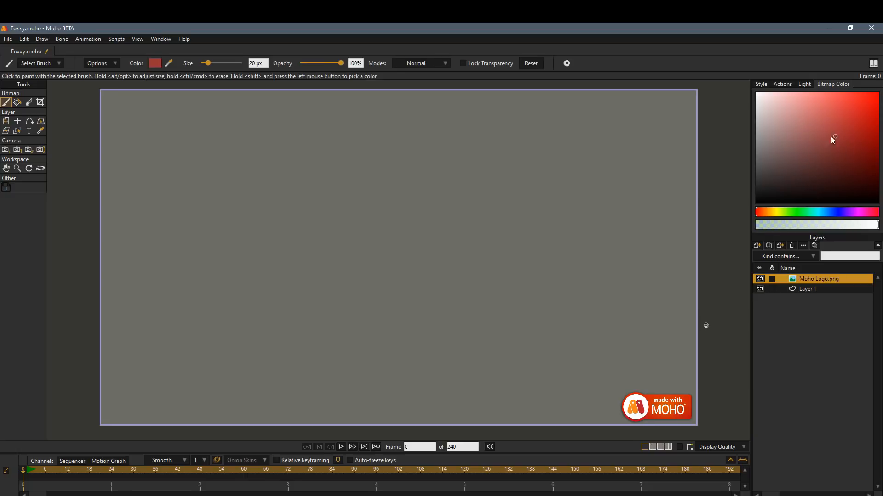
Create a transparent 1920 × 1080 image layer named Sketch.
{"action": "left_click", "coordinate": [758, 246]}
{"action": "left_click", "coordinate": [783, 263]}
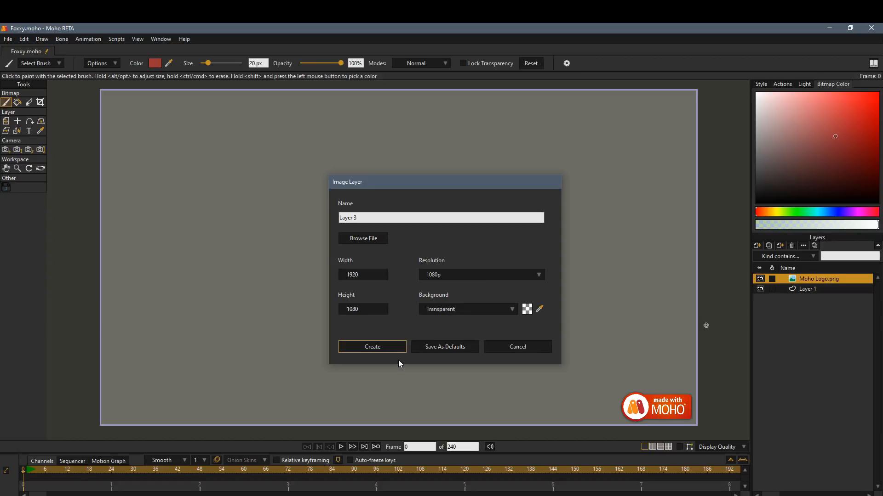
{"action": "left_click", "coordinate": [363, 221]}
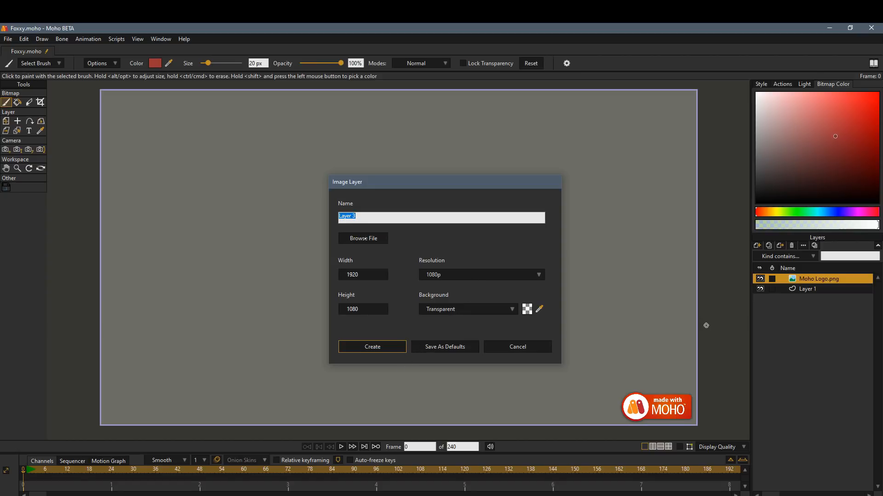
{"action": "type", "text": "Sketch"}
{"action": "key", "text": "Return"}
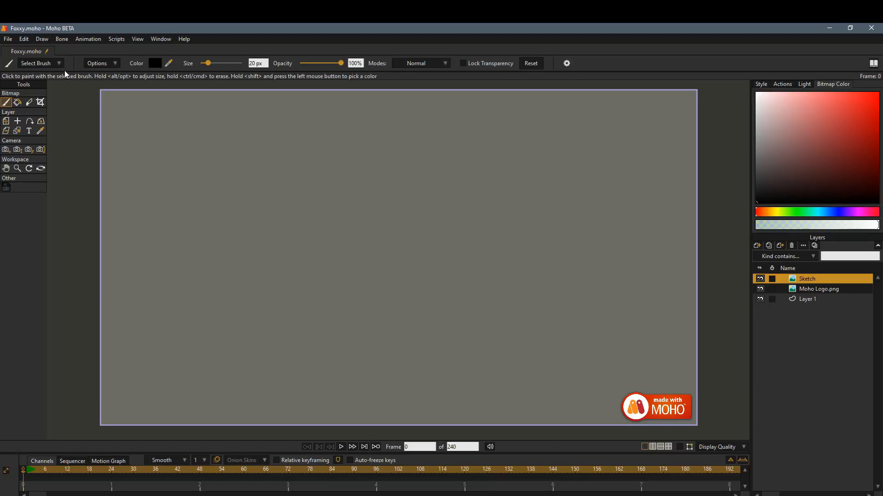
Browse the Chucks, Draw, Ink, Paint, Substance and Tone brush categories, and choose the Archetype brush from Draw.
{"action": "left_click", "coordinate": [61, 66]}
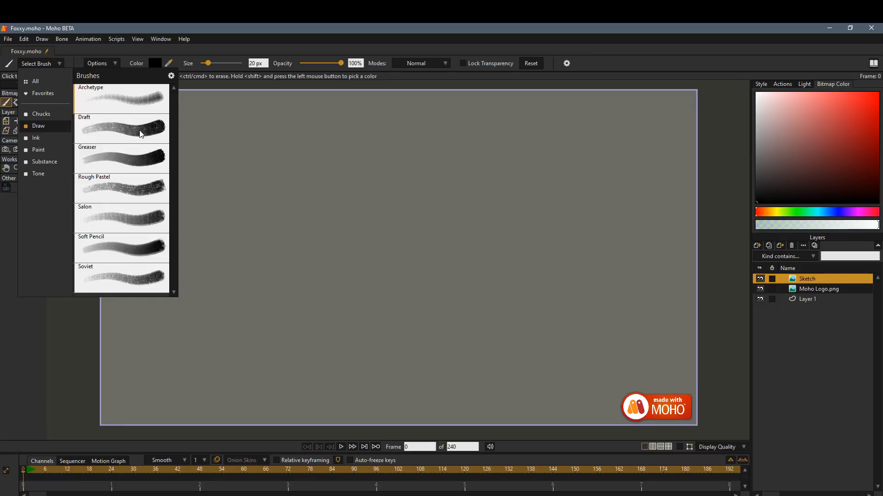
{"action": "left_click", "coordinate": [56, 114]}
{"action": "left_click", "coordinate": [51, 127]}
{"action": "left_click", "coordinate": [54, 138]}
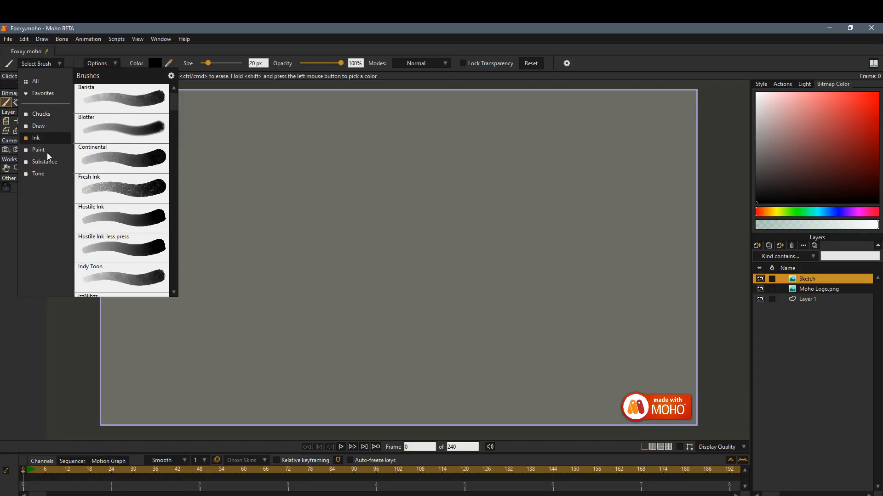
{"action": "left_click", "coordinate": [46, 150]}
{"action": "left_click", "coordinate": [49, 163]}
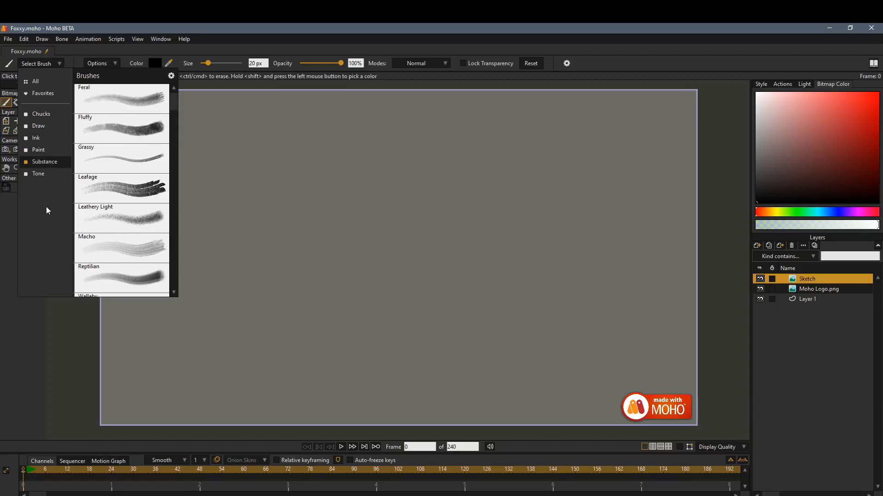
{"action": "left_click", "coordinate": [40, 174]}
{"action": "left_click", "coordinate": [49, 129]}
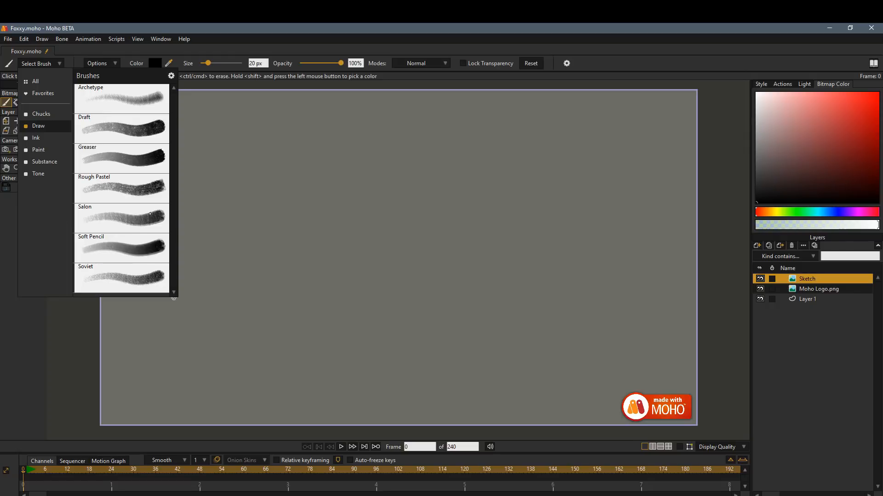
{"action": "left_click", "coordinate": [146, 102]}
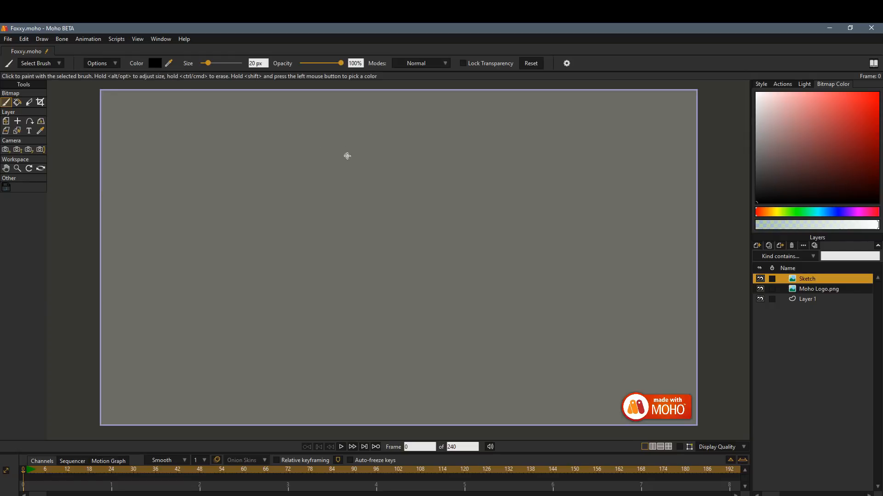
Sketch overlapping ovals and loose test curves with the Archetype brush at 20 px, and clear the Sketch layer.
{"action": "mouse_move", "coordinate": [340, 281]}
{"action": "left_mouse_down"}
{"action": "mouse_move", "coordinate": [365, 138]}
{"action": "mouse_move", "coordinate": [401, 256]}
{"action": "mouse_move", "coordinate": [331, 167]}
{"action": "mouse_move", "coordinate": [367, 153]}
{"action": "mouse_move", "coordinate": [359, 267]}
{"action": "mouse_move", "coordinate": [345, 154]}
{"action": "mouse_move", "coordinate": [438, 231]}
{"action": "mouse_move", "coordinate": [397, 163]}
{"action": "left_mouse_up"}
{"action": "left_click_drag", "start_coordinate": [331, 237], "coordinate": [420, 190]}
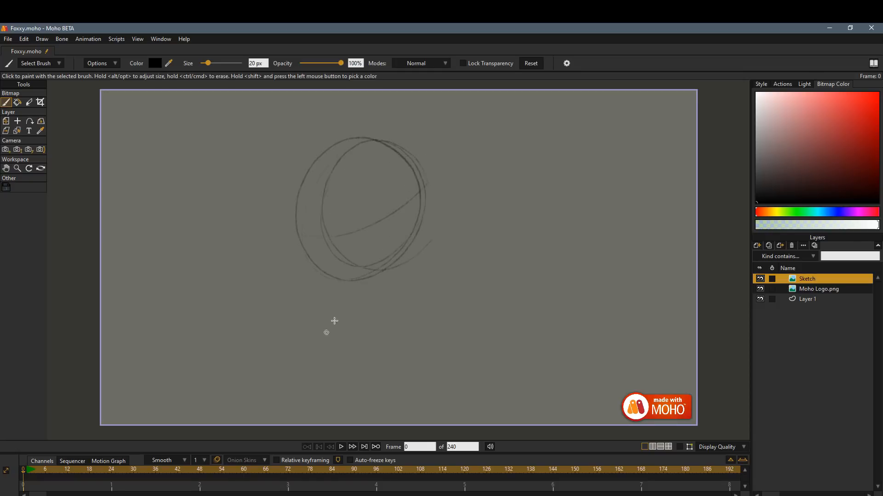
{"action": "mouse_move", "coordinate": [471, 162]}
{"action": "left_mouse_down"}
{"action": "mouse_move", "coordinate": [449, 292]}
{"action": "mouse_move", "coordinate": [545, 201]}
{"action": "mouse_move", "coordinate": [545, 271]}
{"action": "left_mouse_up"}
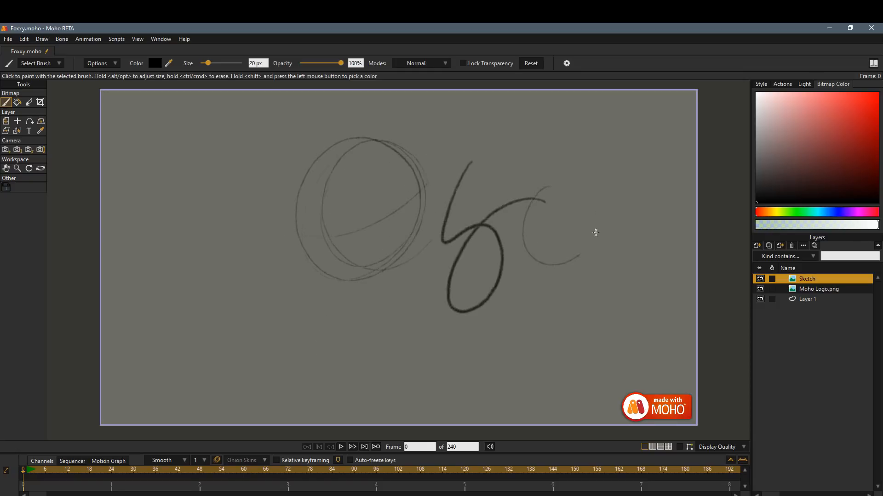
{"action": "mouse_move", "coordinate": [593, 232]}
{"action": "left_mouse_down"}
{"action": "mouse_move", "coordinate": [586, 267]}
{"action": "mouse_move", "coordinate": [393, 240]}
{"action": "left_mouse_up"}
{"action": "key", "text": "Delete"}
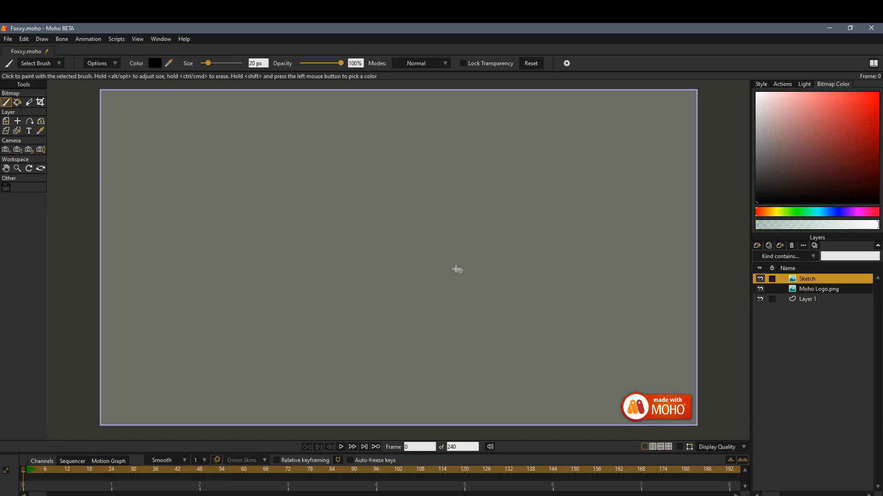
Try the Rough Pastel brush with a thin zigzag and a broad zigzag at 179 px.
{"action": "left_click", "coordinate": [48, 64]}
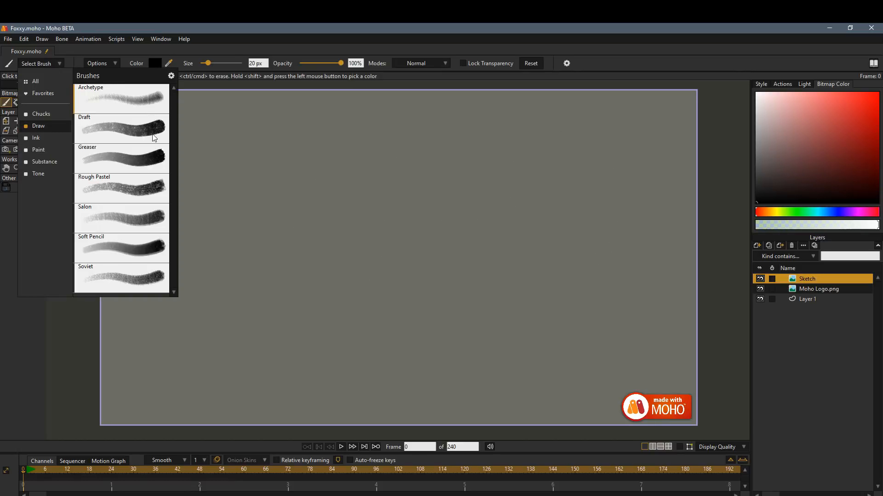
{"action": "left_click", "coordinate": [148, 196]}
{"action": "mouse_move", "coordinate": [262, 250]}
{"action": "left_mouse_down"}
{"action": "mouse_move", "coordinate": [337, 258]}
{"action": "mouse_move", "coordinate": [352, 273]}
{"action": "left_mouse_up"}
{"action": "left_click_drag", "start_coordinate": [209, 64], "coordinate": [229, 64]}
{"action": "mouse_move", "coordinate": [401, 177]}
{"action": "left_mouse_down"}
{"action": "mouse_move", "coordinate": [422, 217]}
{"action": "mouse_move", "coordinate": [487, 239]}
{"action": "mouse_move", "coordinate": [515, 227]}
{"action": "left_mouse_up"}
Try the Salon brush with broad strokes and a zigzag at 50 px, and clear the Sketch layer.
{"action": "left_click", "coordinate": [47, 64]}
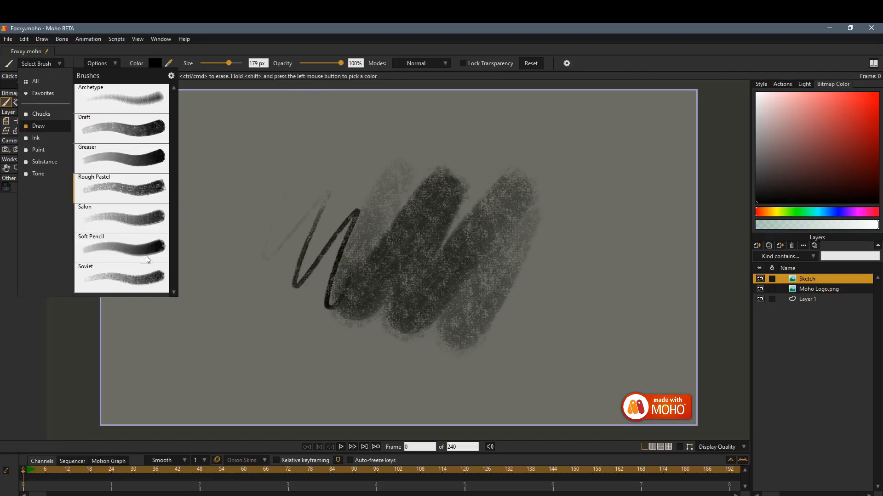
{"action": "left_click", "coordinate": [155, 225]}
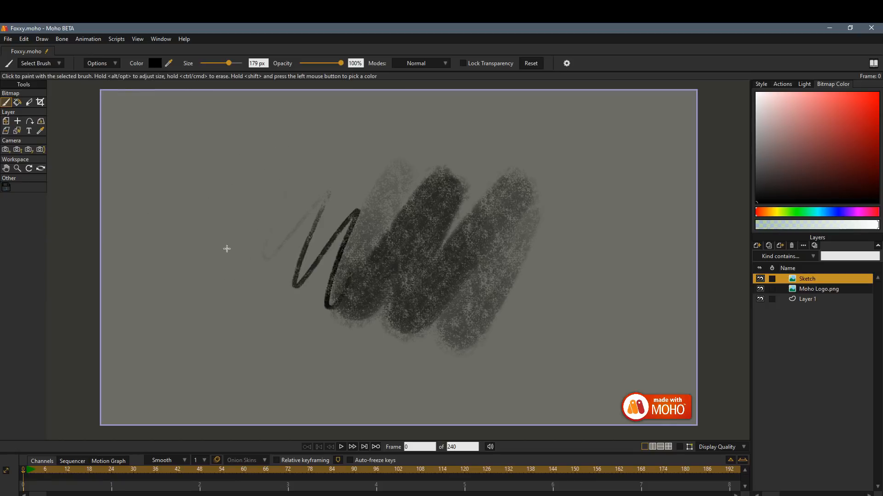
{"action": "mouse_move", "coordinate": [227, 248]}
{"action": "left_mouse_down"}
{"action": "mouse_move", "coordinate": [322, 193]}
{"action": "mouse_move", "coordinate": [364, 201]}
{"action": "mouse_move", "coordinate": [461, 158]}
{"action": "mouse_move", "coordinate": [516, 181]}
{"action": "mouse_move", "coordinate": [422, 262]}
{"action": "mouse_move", "coordinate": [346, 188]}
{"action": "left_mouse_up"}
{"action": "left_click_drag", "start_coordinate": [229, 63], "coordinate": [214, 63]}
{"action": "mouse_move", "coordinate": [375, 135]}
{"action": "left_mouse_down"}
{"action": "mouse_move", "coordinate": [447, 124]}
{"action": "mouse_move", "coordinate": [607, 150]}
{"action": "mouse_move", "coordinate": [510, 332]}
{"action": "left_mouse_up"}
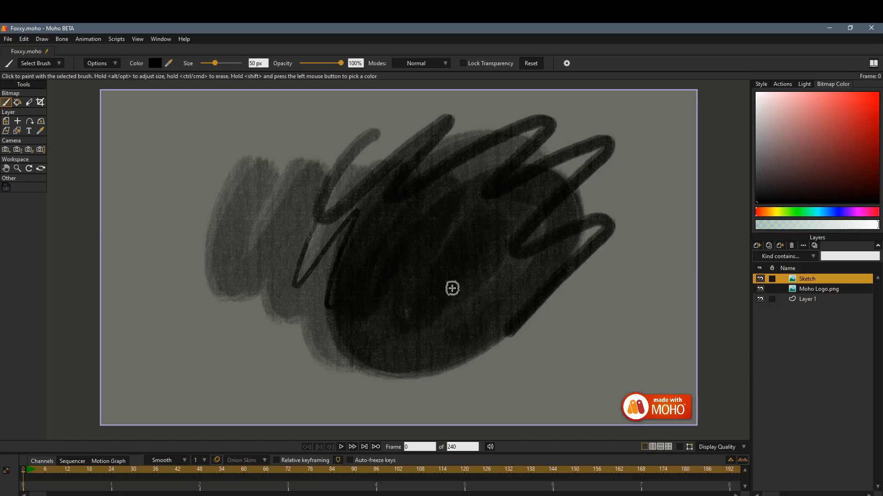
{"action": "key", "text": "Delete"}
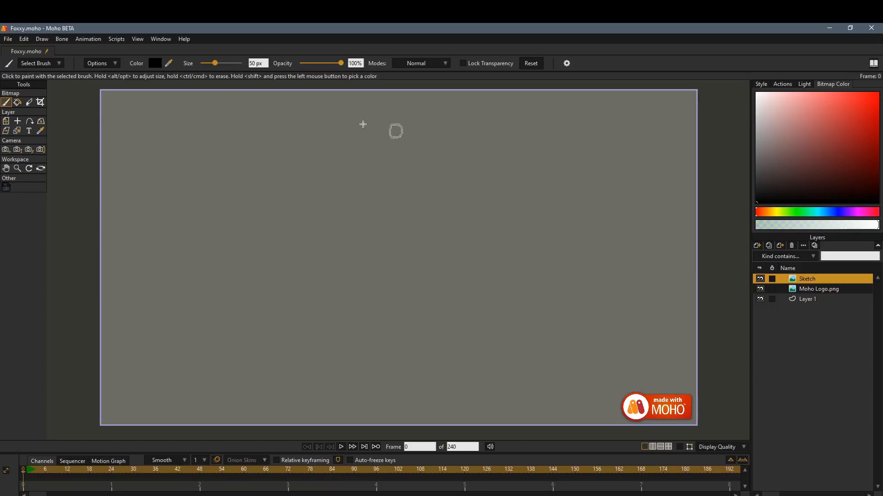
Go to the Ink brush category and paint a looping test stroke at 50 px.
{"action": "left_click", "coordinate": [46, 64]}
{"action": "left_click", "coordinate": [42, 137]}
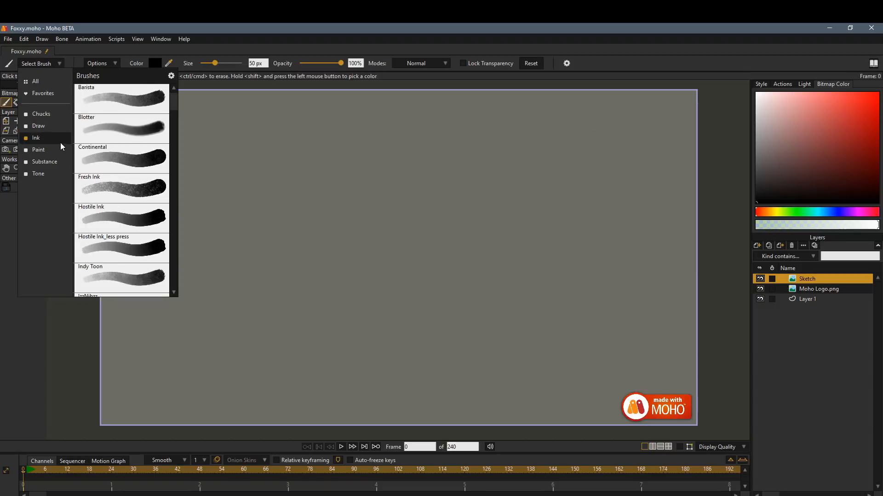
{"action": "left_click", "coordinate": [207, 125]}
{"action": "mouse_move", "coordinate": [285, 168]}
{"action": "left_mouse_down"}
{"action": "mouse_move", "coordinate": [258, 254]}
{"action": "mouse_move", "coordinate": [391, 239]}
{"action": "mouse_move", "coordinate": [351, 181]}
{"action": "left_mouse_up"}
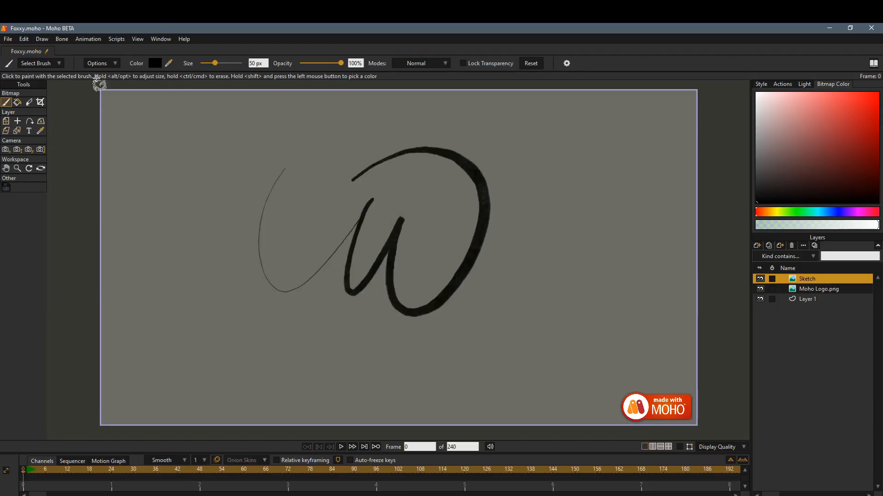
Try the Blotter ink brush with one curved stroke at 50 px and another at 160 px.
{"action": "left_click", "coordinate": [60, 68]}
{"action": "left_click", "coordinate": [141, 130]}
{"action": "mouse_move", "coordinate": [271, 148]}
{"action": "left_mouse_down"}
{"action": "mouse_move", "coordinate": [317, 175]}
{"action": "mouse_move", "coordinate": [409, 123]}
{"action": "mouse_move", "coordinate": [434, 151]}
{"action": "left_mouse_up"}
{"action": "left_click_drag", "start_coordinate": [216, 66], "coordinate": [227, 64]}
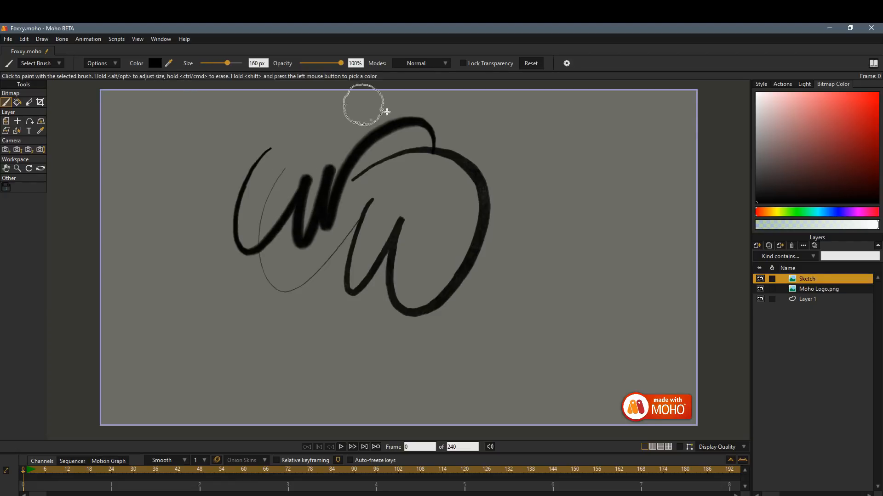
{"action": "mouse_move", "coordinate": [503, 141]}
{"action": "left_mouse_down"}
{"action": "mouse_move", "coordinate": [485, 254]}
{"action": "mouse_move", "coordinate": [459, 294]}
{"action": "mouse_move", "coordinate": [435, 269]}
{"action": "left_mouse_up"}
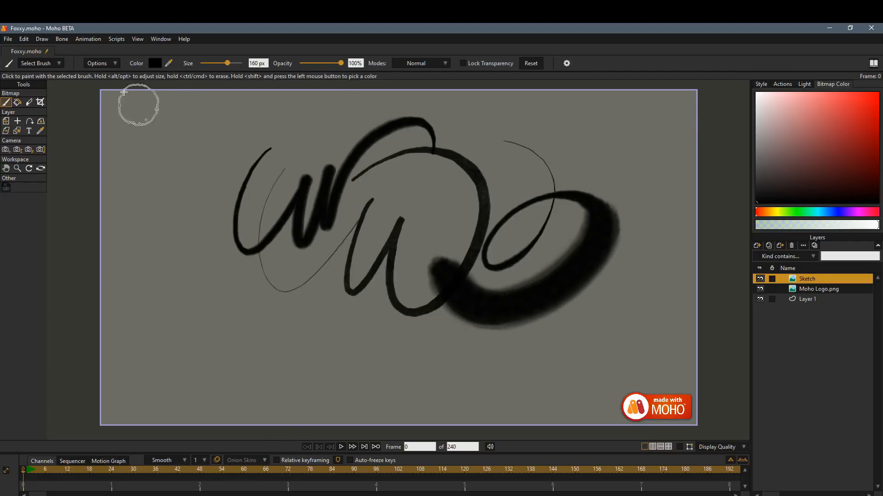
Paint thick looping test strokes over the canvas with the Hostile Ink brush.
{"action": "left_click", "coordinate": [59, 64]}
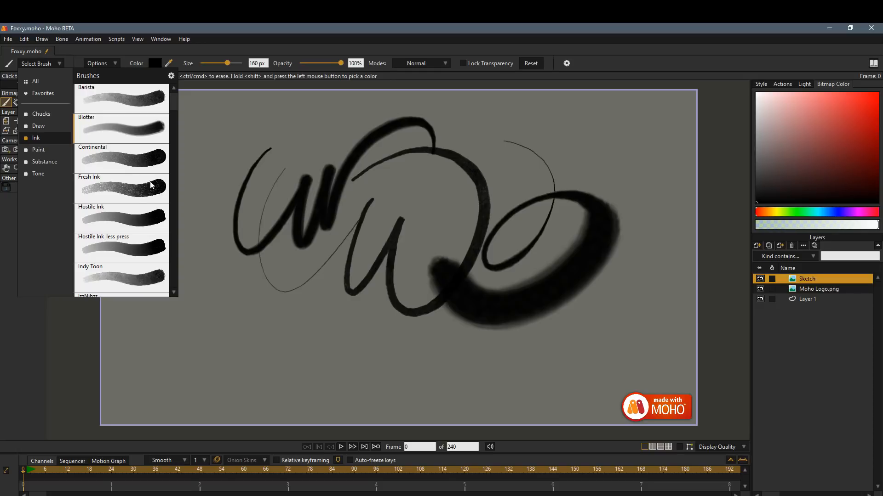
{"action": "left_click", "coordinate": [151, 226]}
{"action": "mouse_move", "coordinate": [182, 181]}
{"action": "left_mouse_down"}
{"action": "mouse_move", "coordinate": [202, 299]}
{"action": "mouse_move", "coordinate": [319, 341]}
{"action": "mouse_move", "coordinate": [350, 335]}
{"action": "mouse_move", "coordinate": [370, 278]}
{"action": "left_mouse_up"}
{"action": "left_click_drag", "start_coordinate": [377, 248], "coordinate": [575, 198]}
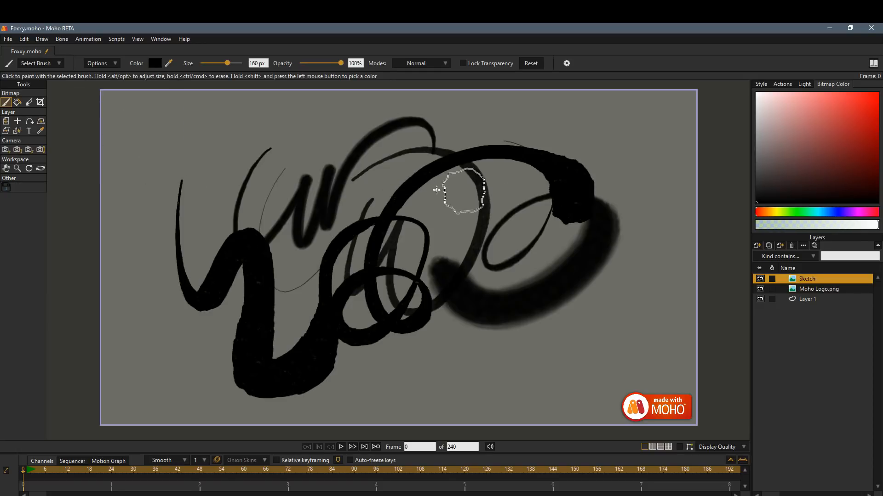
Choose the IzzNibzz ink brush, clear the Sketch layer and paint calligraphic test curves.
{"action": "left_click", "coordinate": [60, 64]}
{"action": "scroll", "coordinate": [171, 152], "scroll_direction": "down", "scroll_amount": 3}
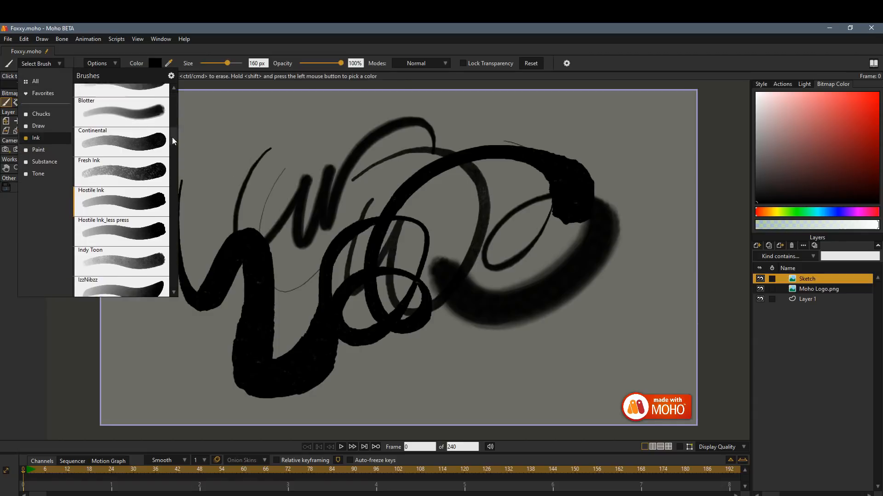
{"action": "left_click", "coordinate": [151, 240]}
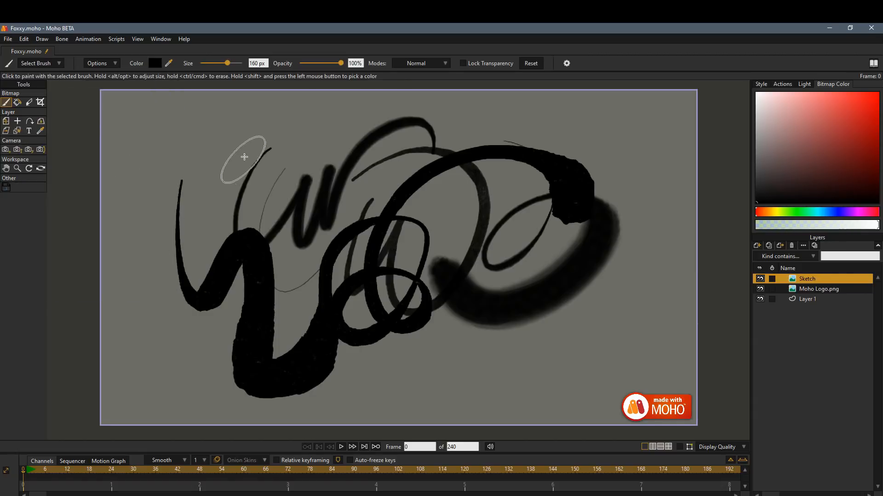
{"action": "key", "text": "Delete"}
{"action": "mouse_move", "coordinate": [256, 137]}
{"action": "left_mouse_down"}
{"action": "mouse_move", "coordinate": [332, 160]}
{"action": "mouse_move", "coordinate": [349, 312]}
{"action": "mouse_move", "coordinate": [518, 220]}
{"action": "mouse_move", "coordinate": [476, 237]}
{"action": "mouse_move", "coordinate": [557, 225]}
{"action": "left_mouse_up"}
{"action": "left_click_drag", "start_coordinate": [470, 244], "coordinate": [428, 316]}
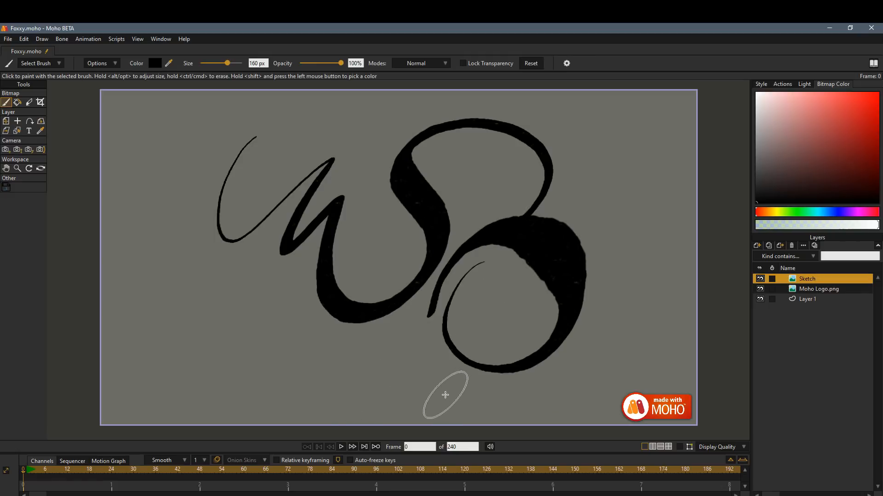
Choose the streaky ink brush that uses Darken mode and paint black curves on a cleared Sketch layer.
{"action": "left_click", "coordinate": [58, 63]}
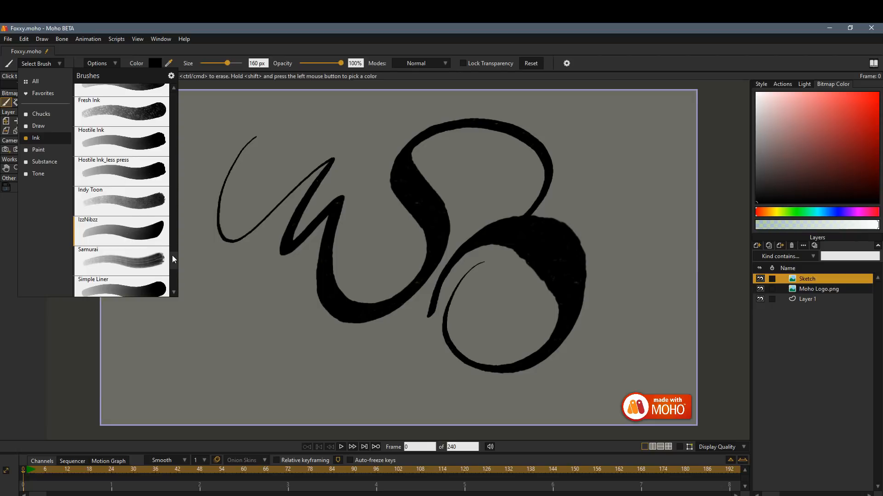
{"action": "left_click_drag", "start_coordinate": [172, 255], "coordinate": [172, 283]}
{"action": "left_click", "coordinate": [153, 258]}
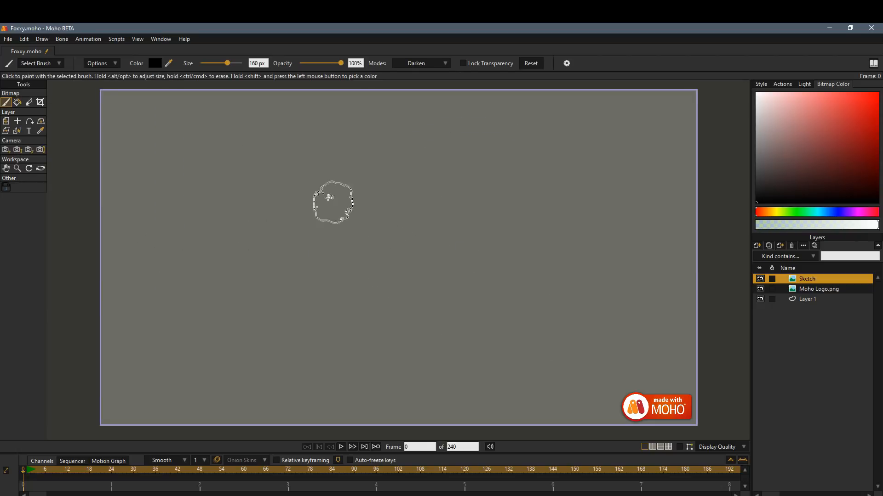
{"action": "mouse_move", "coordinate": [281, 169]}
{"action": "left_mouse_down"}
{"action": "mouse_move", "coordinate": [305, 260]}
{"action": "mouse_move", "coordinate": [505, 193]}
{"action": "mouse_move", "coordinate": [360, 297]}
{"action": "left_mouse_up"}
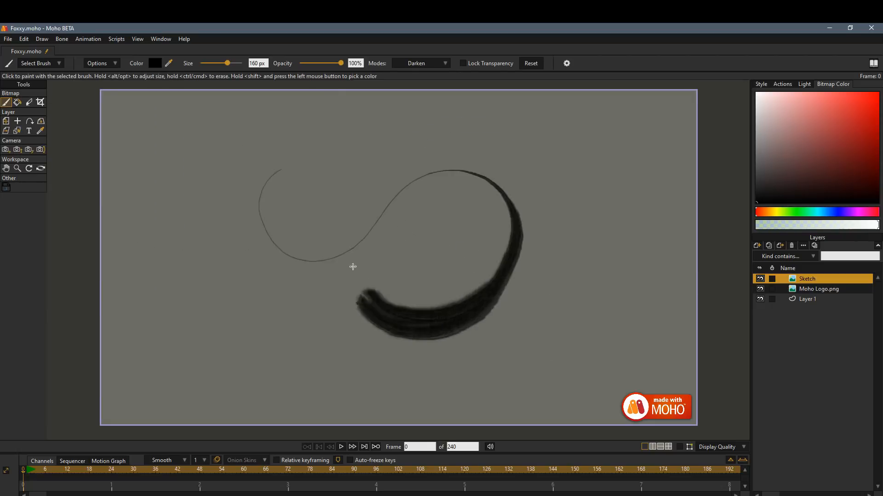
{"action": "left_click_drag", "start_coordinate": [353, 267], "coordinate": [524, 216]}
{"action": "mouse_move", "coordinate": [574, 160]}
{"action": "left_mouse_down"}
{"action": "mouse_move", "coordinate": [561, 201]}
{"action": "mouse_move", "coordinate": [634, 282]}
{"action": "mouse_move", "coordinate": [581, 315]}
{"action": "left_mouse_up"}
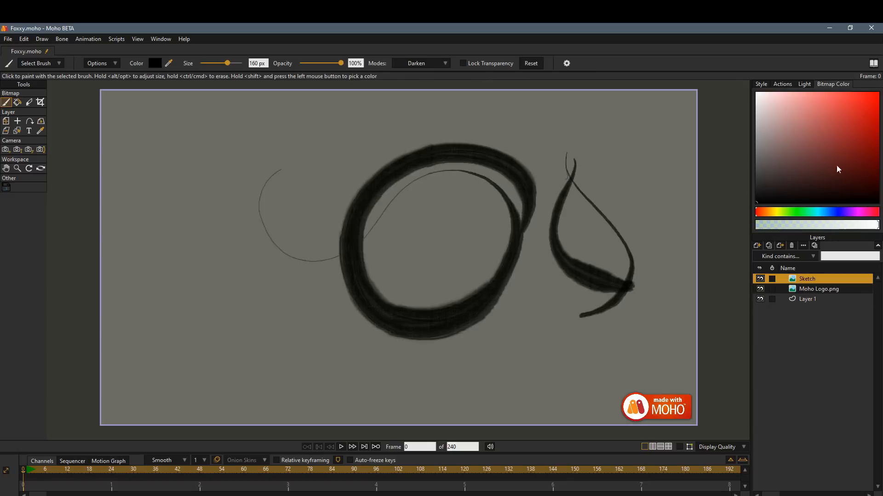
Add another black stroke, choose a dark red and paint red swirls across the black strokes in Darken mode.
{"action": "left_click", "coordinate": [771, 212]}
{"action": "mouse_move", "coordinate": [644, 174]}
{"action": "left_mouse_down"}
{"action": "mouse_move", "coordinate": [580, 302]}
{"action": "mouse_move", "coordinate": [484, 333]}
{"action": "left_mouse_up"}
{"action": "left_click", "coordinate": [756, 212]}
{"action": "left_click", "coordinate": [845, 155]}
{"action": "mouse_move", "coordinate": [578, 195]}
{"action": "left_mouse_down"}
{"action": "mouse_move", "coordinate": [525, 289]}
{"action": "mouse_move", "coordinate": [543, 276]}
{"action": "mouse_move", "coordinate": [464, 332]}
{"action": "mouse_move", "coordinate": [513, 332]}
{"action": "mouse_move", "coordinate": [341, 294]}
{"action": "mouse_move", "coordinate": [456, 177]}
{"action": "left_mouse_up"}
{"action": "mouse_move", "coordinate": [395, 128]}
{"action": "left_mouse_down"}
{"action": "mouse_move", "coordinate": [357, 378]}
{"action": "mouse_move", "coordinate": [388, 285]}
{"action": "left_mouse_up"}
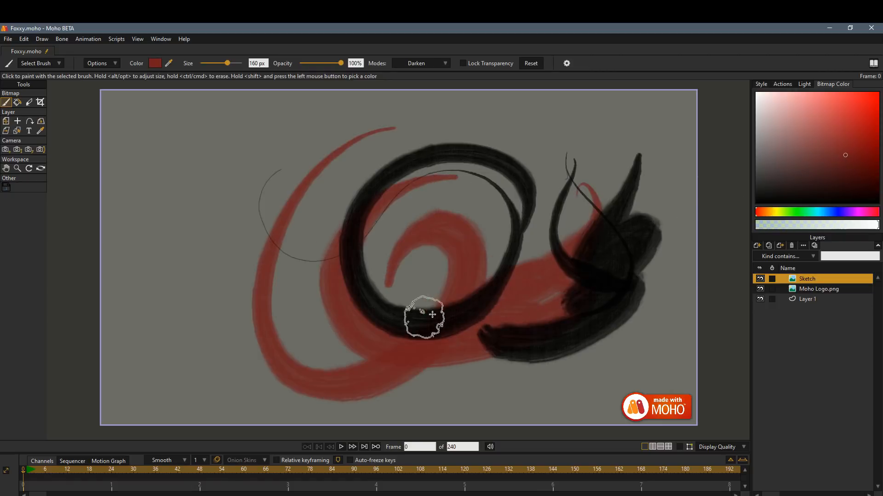
Set the brush blending mode to Normal and paint large red loops over the black strokes.
{"action": "left_click", "coordinate": [443, 65]}
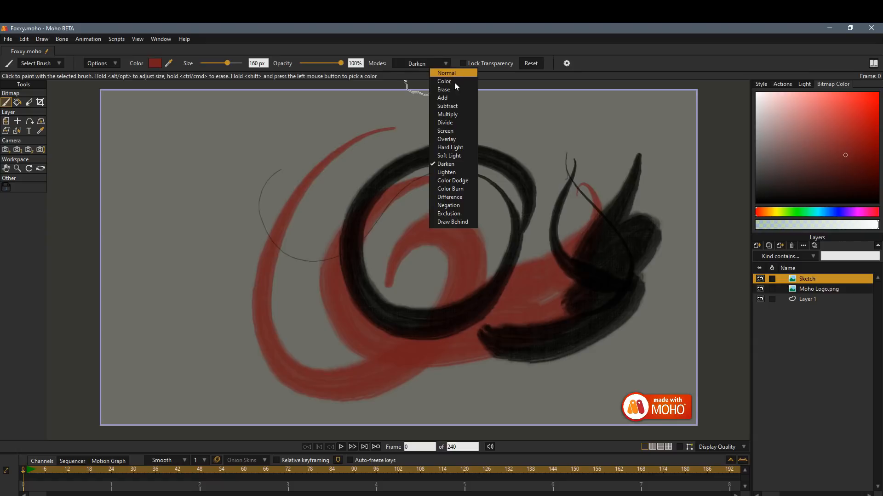
{"action": "left_click", "coordinate": [455, 74]}
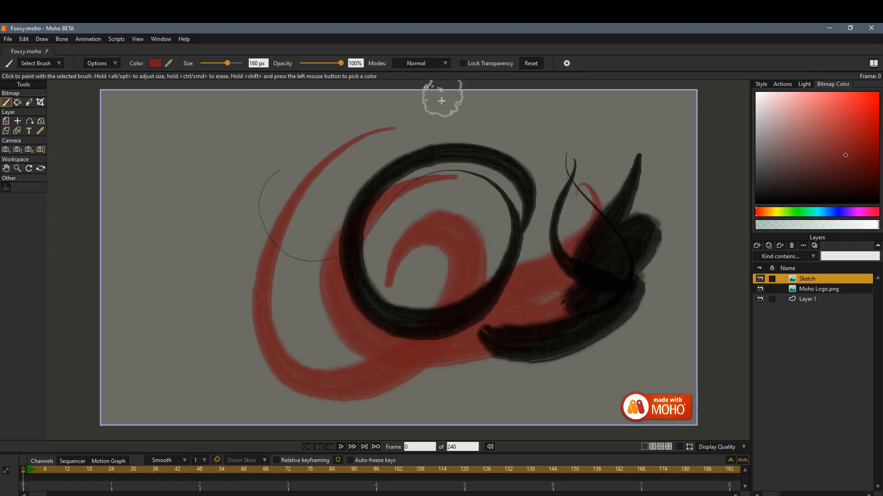
{"action": "mouse_move", "coordinate": [316, 172]}
{"action": "left_mouse_down"}
{"action": "mouse_move", "coordinate": [284, 229]}
{"action": "mouse_move", "coordinate": [332, 291]}
{"action": "mouse_move", "coordinate": [296, 367]}
{"action": "mouse_move", "coordinate": [346, 199]}
{"action": "mouse_move", "coordinate": [375, 258]}
{"action": "left_mouse_up"}
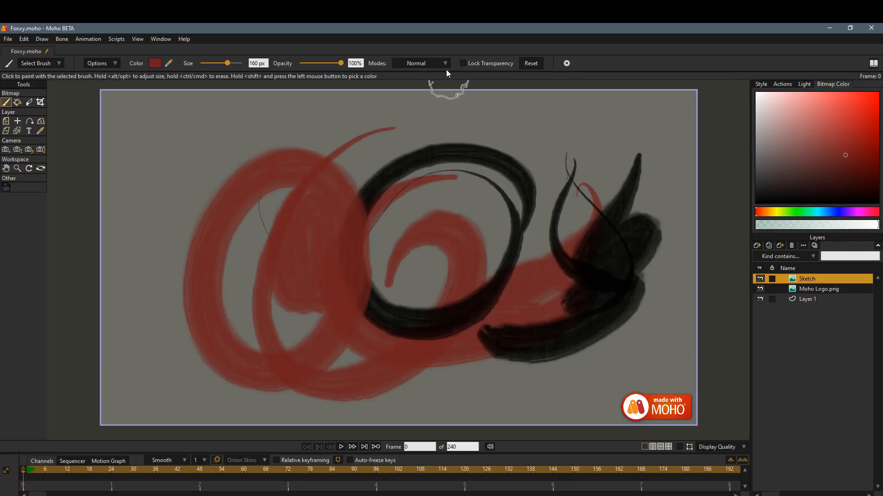
Add another dark red stroke, set the brush blending mode to Multiply and paint over the red and black strokes.
{"action": "left_click_drag", "start_coordinate": [376, 237], "coordinate": [478, 123]}
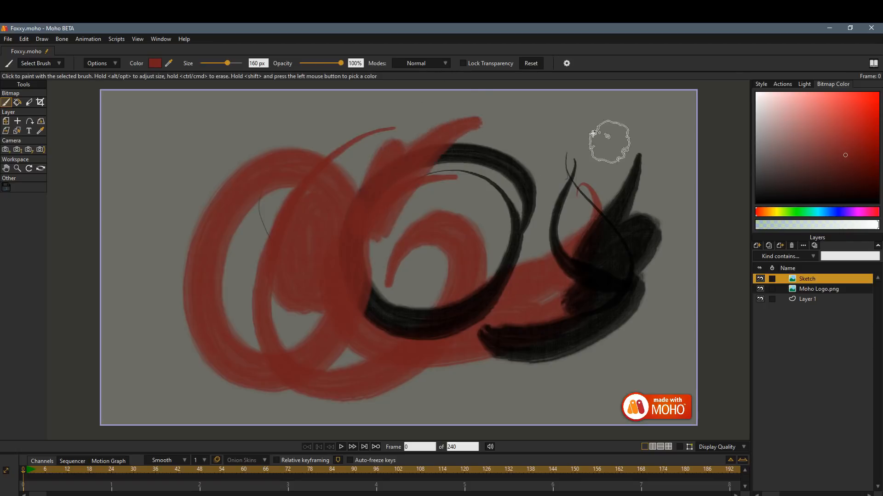
{"action": "left_click", "coordinate": [440, 64]}
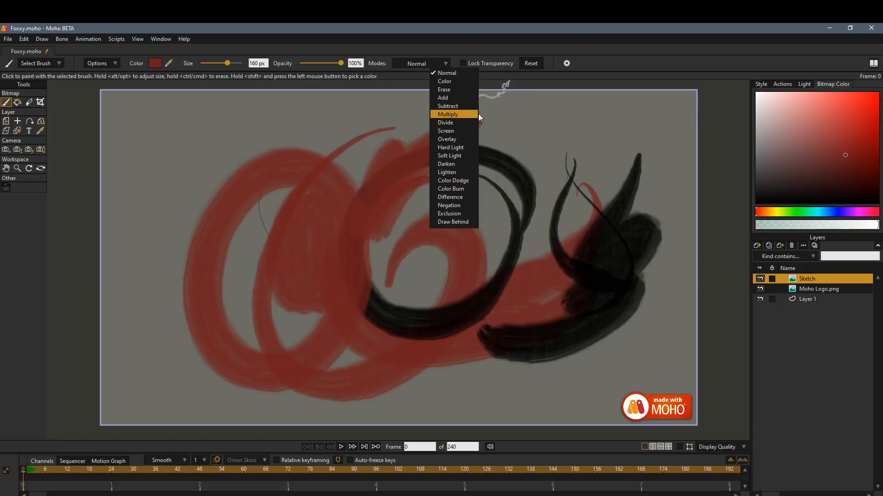
{"action": "left_click", "coordinate": [456, 114]}
{"action": "mouse_move", "coordinate": [492, 147]}
{"action": "left_mouse_down"}
{"action": "mouse_move", "coordinate": [526, 120]}
{"action": "mouse_move", "coordinate": [468, 222]}
{"action": "mouse_move", "coordinate": [495, 169]}
{"action": "mouse_move", "coordinate": [485, 159]}
{"action": "mouse_move", "coordinate": [504, 149]}
{"action": "left_mouse_up"}
Set the blending mode to Overlay and paint over the upper-right strokes in dark red and in a lighter red.
{"action": "left_click", "coordinate": [429, 66]}
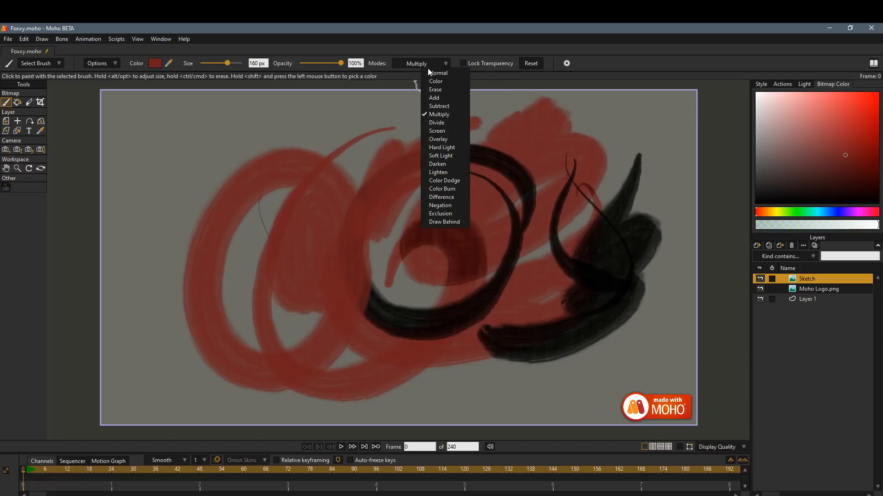
{"action": "left_click", "coordinate": [454, 139]}
{"action": "mouse_move", "coordinate": [506, 147]}
{"action": "left_mouse_down"}
{"action": "mouse_move", "coordinate": [543, 133]}
{"action": "mouse_move", "coordinate": [616, 132]}
{"action": "mouse_move", "coordinate": [625, 178]}
{"action": "mouse_move", "coordinate": [593, 204]}
{"action": "left_mouse_up"}
{"action": "left_click", "coordinate": [845, 115]}
{"action": "mouse_move", "coordinate": [653, 122]}
{"action": "left_mouse_down"}
{"action": "mouse_move", "coordinate": [578, 150]}
{"action": "mouse_move", "coordinate": [612, 161]}
{"action": "mouse_move", "coordinate": [501, 241]}
{"action": "left_mouse_up"}
Set the blending mode to Draw Behind and paint a light red area behind the black strokes at the right.
{"action": "left_click", "coordinate": [422, 67]}
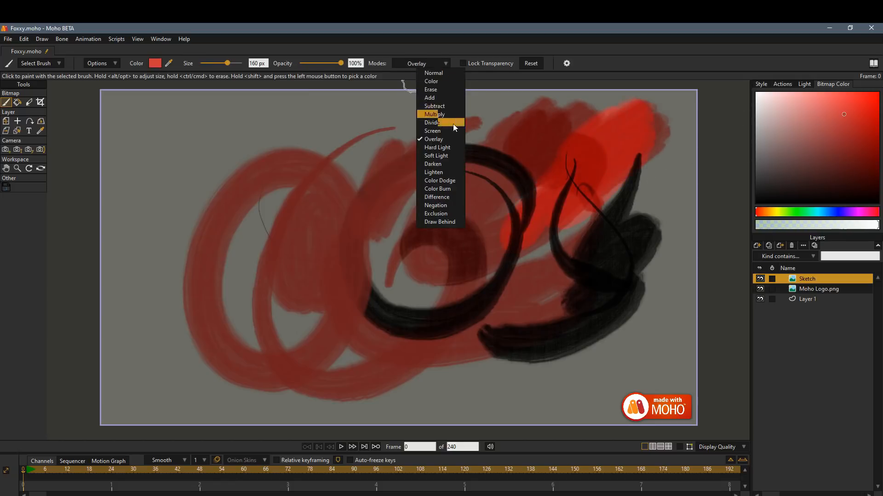
{"action": "left_click", "coordinate": [445, 222]}
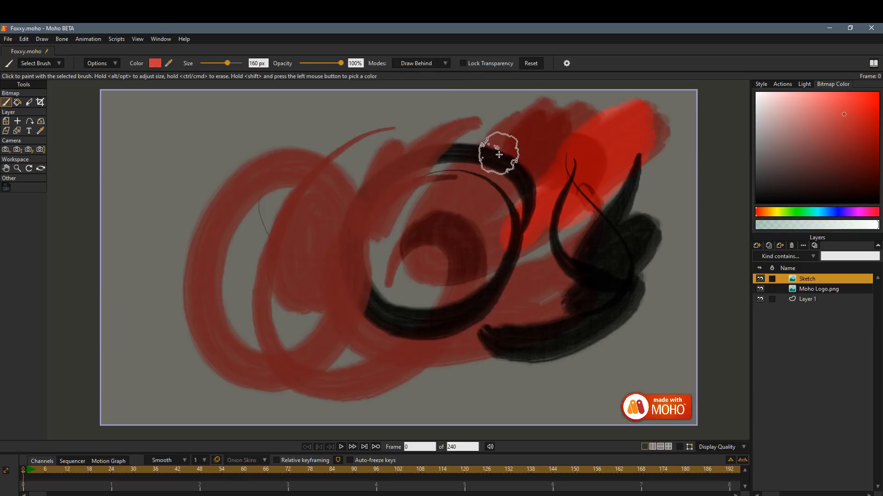
{"action": "mouse_move", "coordinate": [632, 324]}
{"action": "left_mouse_down"}
{"action": "mouse_move", "coordinate": [644, 216]}
{"action": "mouse_move", "coordinate": [627, 322]}
{"action": "mouse_move", "coordinate": [668, 213]}
{"action": "mouse_move", "coordinate": [651, 335]}
{"action": "left_mouse_up"}
Set the blending mode to Erase and brush away broad bands across the middle and upper-right of the painting.
{"action": "left_click", "coordinate": [422, 63]}
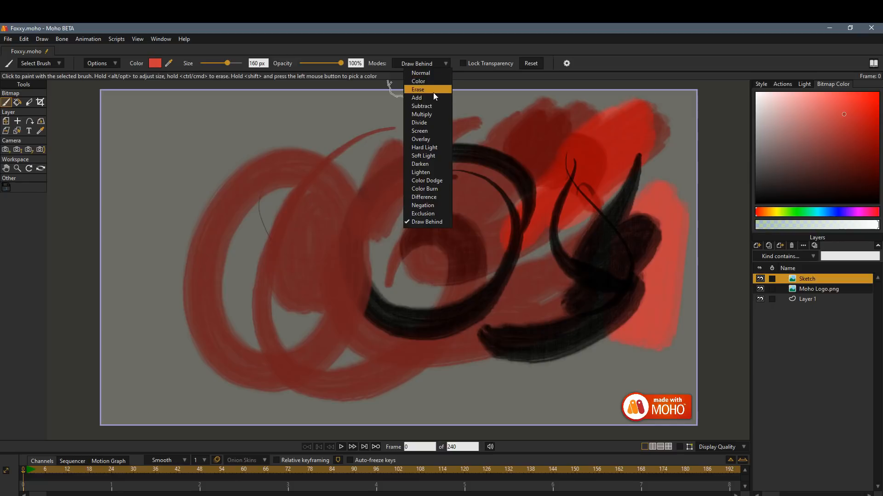
{"action": "left_click", "coordinate": [425, 87]}
{"action": "mouse_move", "coordinate": [617, 111]}
{"action": "left_mouse_down"}
{"action": "mouse_move", "coordinate": [639, 127]}
{"action": "mouse_move", "coordinate": [485, 234]}
{"action": "mouse_move", "coordinate": [551, 171]}
{"action": "mouse_move", "coordinate": [579, 127]}
{"action": "mouse_move", "coordinate": [504, 177]}
{"action": "mouse_move", "coordinate": [410, 266]}
{"action": "mouse_move", "coordinate": [483, 148]}
{"action": "mouse_move", "coordinate": [417, 355]}
{"action": "mouse_move", "coordinate": [433, 235]}
{"action": "mouse_move", "coordinate": [455, 380]}
{"action": "mouse_move", "coordinate": [456, 225]}
{"action": "mouse_move", "coordinate": [486, 381]}
{"action": "mouse_move", "coordinate": [469, 224]}
{"action": "mouse_move", "coordinate": [452, 331]}
{"action": "mouse_move", "coordinate": [429, 286]}
{"action": "mouse_move", "coordinate": [462, 168]}
{"action": "mouse_move", "coordinate": [464, 387]}
{"action": "mouse_move", "coordinate": [459, 208]}
{"action": "mouse_move", "coordinate": [468, 312]}
{"action": "left_mouse_up"}
Erase thin lines through the red strokes with the Eraser, set its hardness to 55% and erase more lines.
{"action": "left_click", "coordinate": [31, 104]}
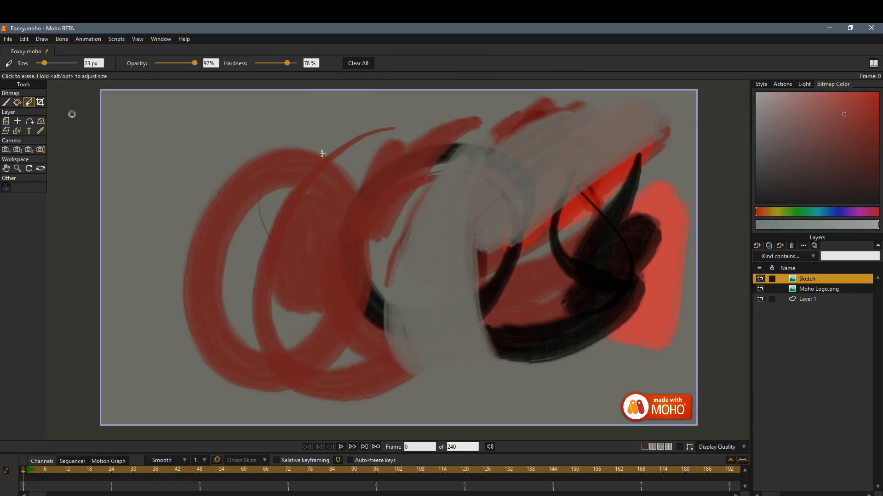
{"action": "mouse_move", "coordinate": [426, 134]}
{"action": "left_mouse_down"}
{"action": "mouse_move", "coordinate": [385, 301]}
{"action": "mouse_move", "coordinate": [396, 165]}
{"action": "mouse_move", "coordinate": [378, 395]}
{"action": "left_mouse_up"}
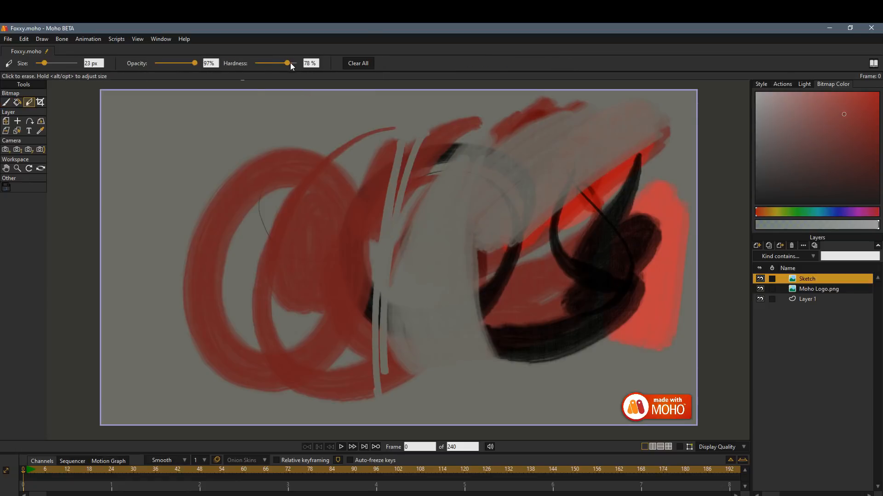
{"action": "left_click_drag", "start_coordinate": [290, 63], "coordinate": [278, 63]}
{"action": "left_click_drag", "start_coordinate": [336, 154], "coordinate": [351, 177]}
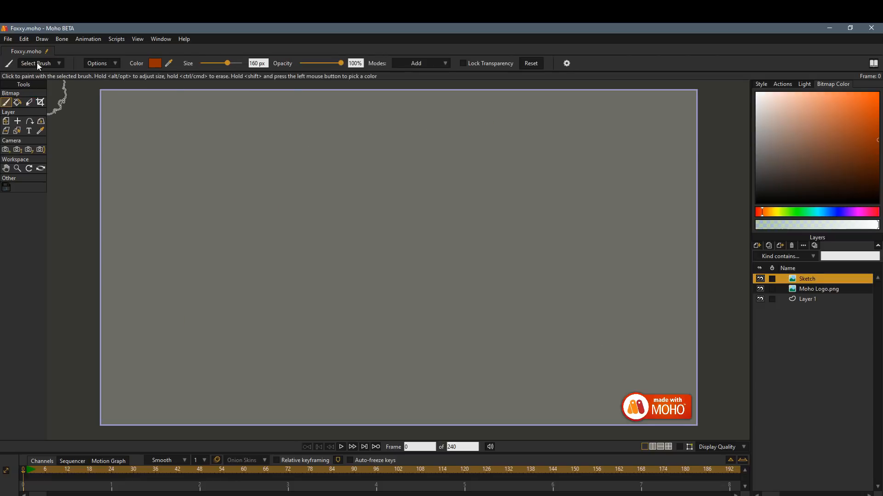
Choose a soft round brush from the Paint category and fill the centre of the cleared Sketch layer with orange strokes.
{"action": "left_click", "coordinate": [36, 63]}
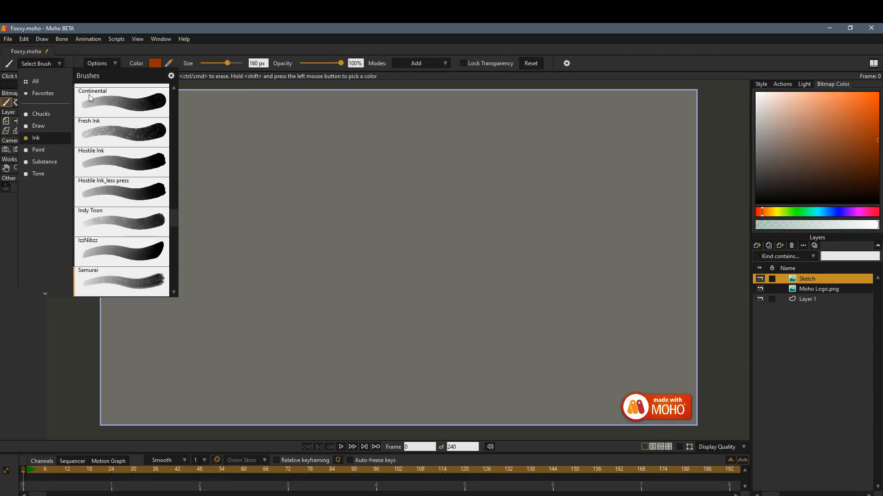
{"action": "left_click", "coordinate": [42, 152]}
{"action": "left_click", "coordinate": [155, 108]}
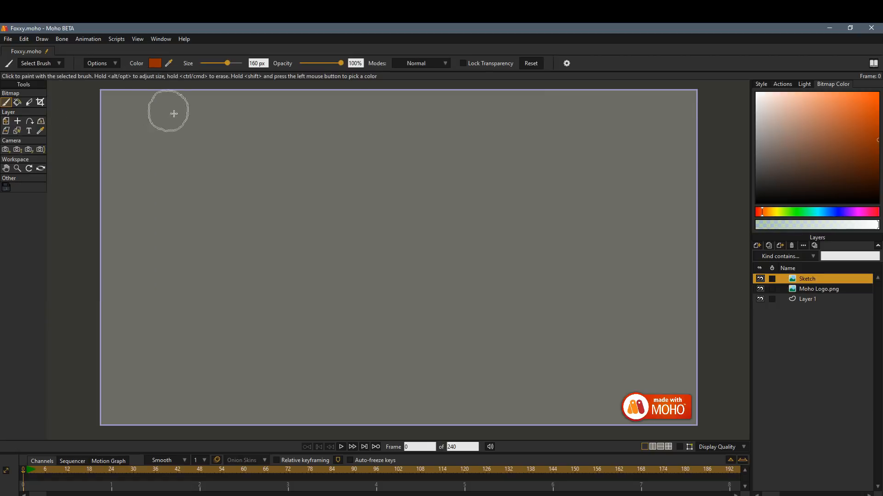
{"action": "mouse_move", "coordinate": [372, 159]}
{"action": "left_mouse_down"}
{"action": "mouse_move", "coordinate": [315, 242]}
{"action": "mouse_move", "coordinate": [380, 206]}
{"action": "mouse_move", "coordinate": [412, 227]}
{"action": "mouse_move", "coordinate": [461, 164]}
{"action": "mouse_move", "coordinate": [491, 187]}
{"action": "mouse_move", "coordinate": [449, 331]}
{"action": "mouse_move", "coordinate": [464, 317]}
{"action": "left_mouse_up"}
Reduce the brush opacity to 47%, paint semi-transparent orange beside the patch and lower the opacity further.
{"action": "left_click_drag", "start_coordinate": [332, 62], "coordinate": [320, 64]}
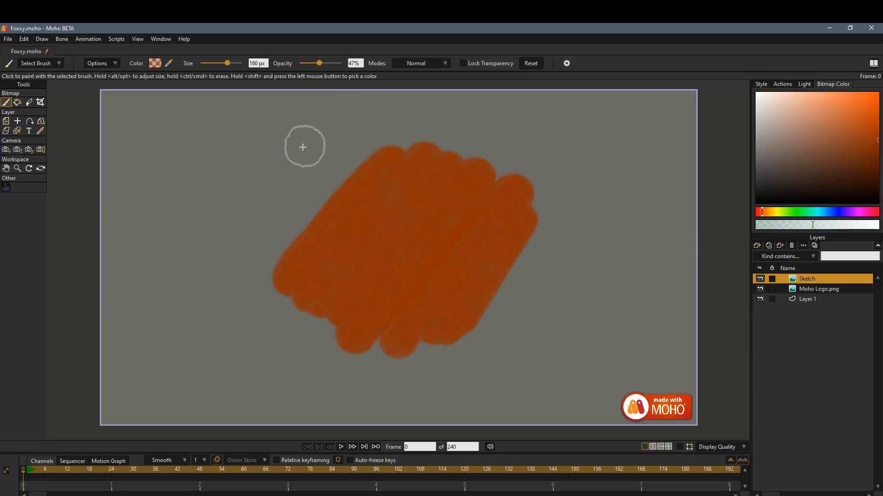
{"action": "mouse_move", "coordinate": [302, 144]}
{"action": "left_mouse_down"}
{"action": "mouse_move", "coordinate": [292, 180]}
{"action": "mouse_move", "coordinate": [334, 154]}
{"action": "mouse_move", "coordinate": [278, 301]}
{"action": "mouse_move", "coordinate": [313, 287]}
{"action": "mouse_move", "coordinate": [329, 162]}
{"action": "mouse_move", "coordinate": [299, 171]}
{"action": "mouse_move", "coordinate": [245, 224]}
{"action": "mouse_move", "coordinate": [201, 248]}
{"action": "left_mouse_up"}
{"action": "mouse_move", "coordinate": [319, 64]}
{"action": "left_mouse_down"}
{"action": "mouse_move", "coordinate": [303, 63]}
{"action": "mouse_move", "coordinate": [316, 65]}
{"action": "left_mouse_up"}
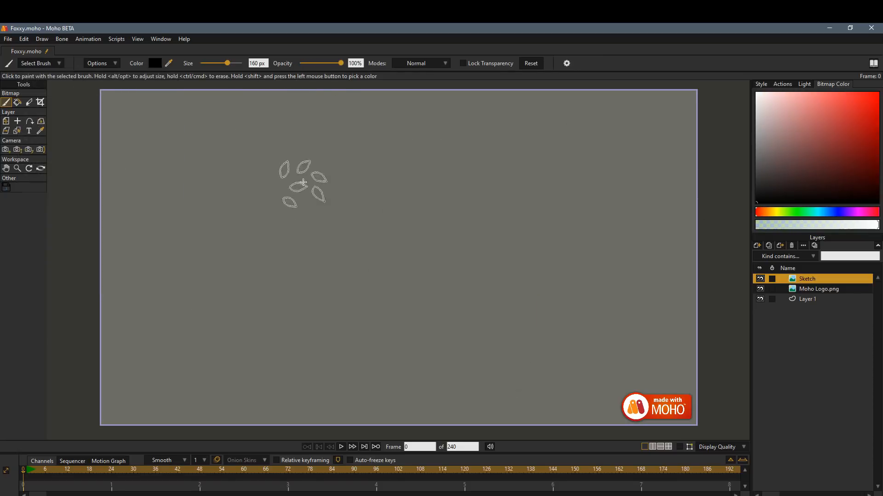
Paint curving trails of scattered black leaves on the cleared Sketch layer with the leaf brush at 160 px.
{"action": "mouse_move", "coordinate": [296, 182]}
{"action": "left_mouse_down"}
{"action": "mouse_move", "coordinate": [345, 193]}
{"action": "mouse_move", "coordinate": [365, 187]}
{"action": "mouse_move", "coordinate": [360, 239]}
{"action": "mouse_move", "coordinate": [374, 170]}
{"action": "mouse_move", "coordinate": [416, 230]}
{"action": "mouse_move", "coordinate": [429, 348]}
{"action": "mouse_move", "coordinate": [526, 164]}
{"action": "mouse_move", "coordinate": [568, 159]}
{"action": "left_mouse_up"}
{"action": "mouse_move", "coordinate": [473, 269]}
{"action": "left_mouse_down"}
{"action": "mouse_move", "coordinate": [465, 182]}
{"action": "mouse_move", "coordinate": [593, 198]}
{"action": "left_mouse_up"}
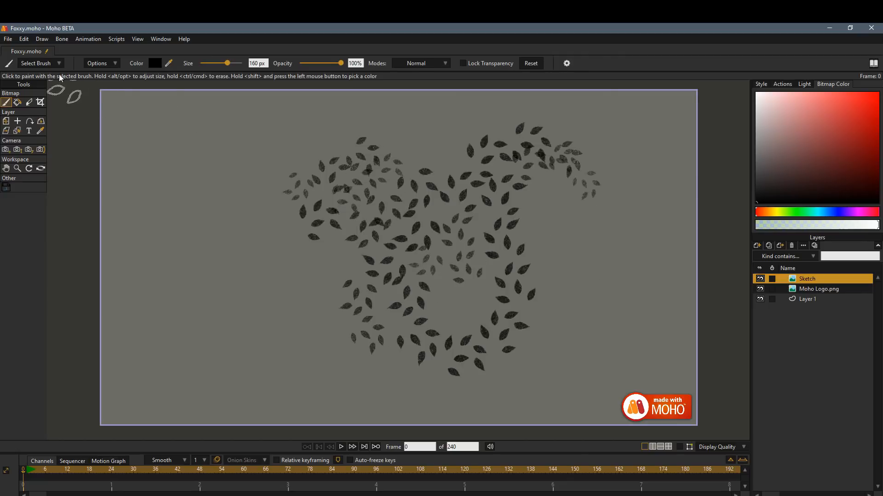
Choose the Leathery Light brush, set its size to 418 px and paint a black textured patch left of the leaves.
{"action": "left_click", "coordinate": [46, 63]}
{"action": "left_click", "coordinate": [149, 171]}
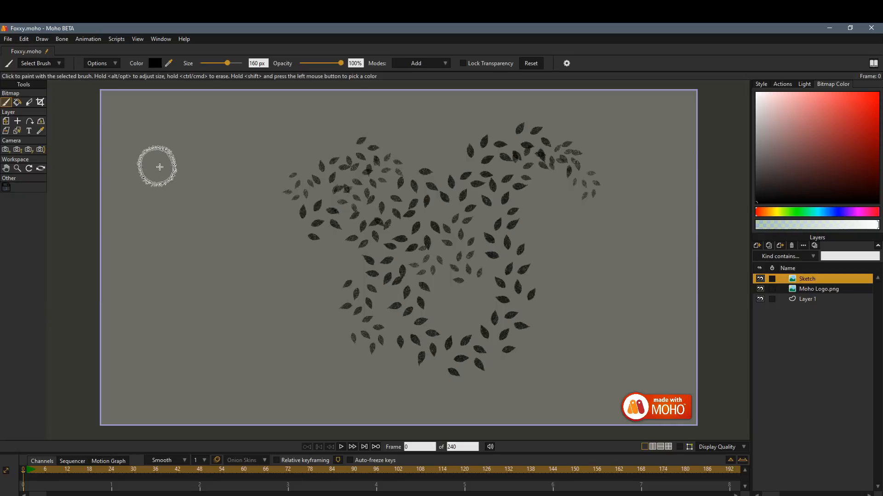
{"action": "left_click_drag", "start_coordinate": [227, 64], "coordinate": [240, 66]}
{"action": "mouse_move", "coordinate": [220, 170]}
{"action": "left_mouse_down"}
{"action": "mouse_move", "coordinate": [253, 150]}
{"action": "mouse_move", "coordinate": [288, 195]}
{"action": "mouse_move", "coordinate": [294, 294]}
{"action": "left_mouse_up"}
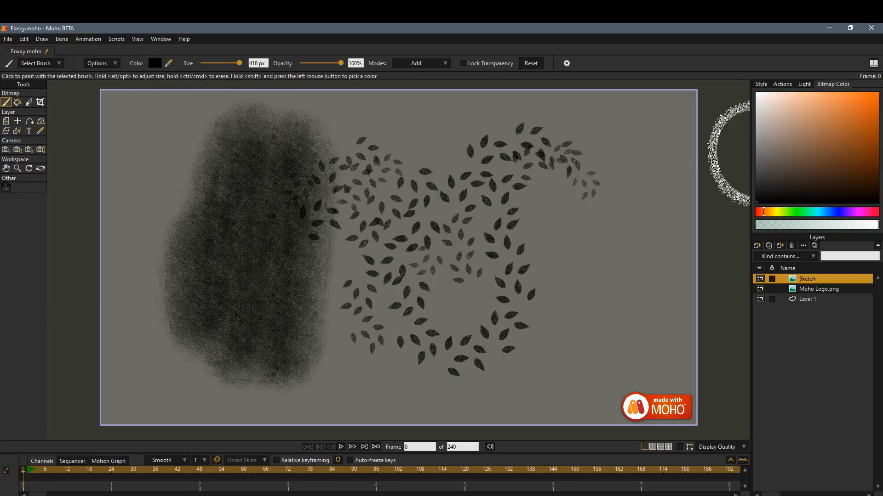
Darken the black textured patch with more strokes, choose a light red and paint over it in Add mode.
{"action": "mouse_move", "coordinate": [272, 184]}
{"action": "left_mouse_down"}
{"action": "mouse_move", "coordinate": [252, 335]}
{"action": "mouse_move", "coordinate": [292, 270]}
{"action": "mouse_move", "coordinate": [343, 313]}
{"action": "left_mouse_up"}
{"action": "left_click", "coordinate": [836, 123]}
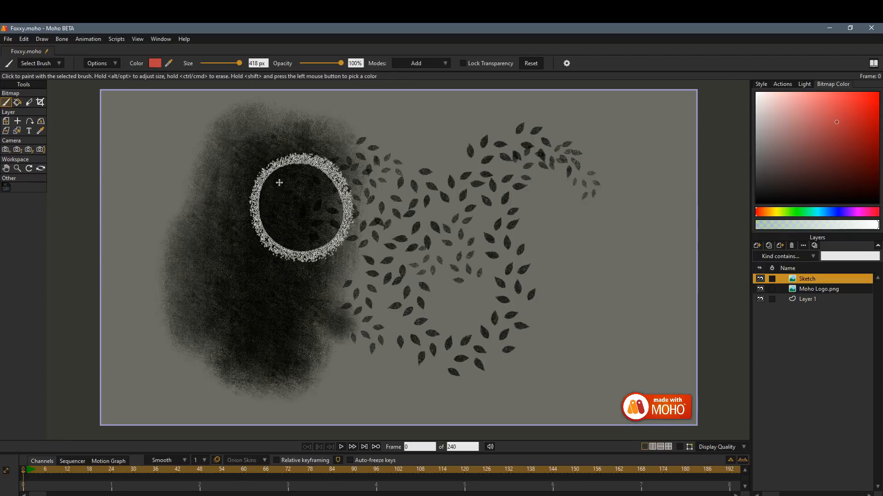
{"action": "mouse_move", "coordinate": [291, 203]}
{"action": "left_mouse_down"}
{"action": "mouse_move", "coordinate": [292, 262]}
{"action": "mouse_move", "coordinate": [266, 351]}
{"action": "mouse_move", "coordinate": [255, 185]}
{"action": "mouse_move", "coordinate": [179, 322]}
{"action": "left_mouse_up"}
Paint a wide patch of black blades on the cleared Sketch layer with a grass-like Substance brush and choose dark green.
{"action": "left_click", "coordinate": [53, 64]}
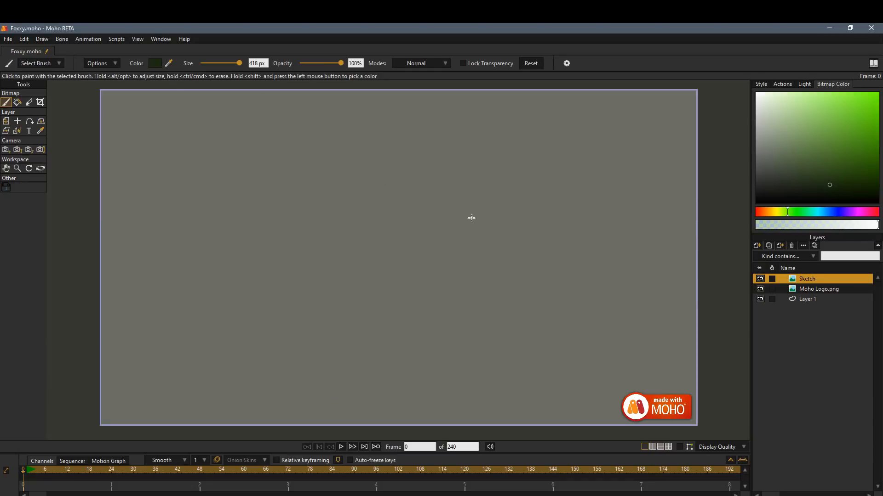
{"action": "mouse_move", "coordinate": [470, 217]}
{"action": "left_mouse_down"}
{"action": "mouse_move", "coordinate": [359, 289]}
{"action": "mouse_move", "coordinate": [530, 255]}
{"action": "mouse_move", "coordinate": [464, 275]}
{"action": "mouse_move", "coordinate": [396, 251]}
{"action": "mouse_move", "coordinate": [559, 259]}
{"action": "mouse_move", "coordinate": [284, 278]}
{"action": "mouse_move", "coordinate": [491, 214]}
{"action": "mouse_move", "coordinate": [388, 257]}
{"action": "left_mouse_up"}
{"action": "left_click", "coordinate": [789, 192]}
{"action": "left_click_drag", "start_coordinate": [785, 192], "coordinate": [848, 166]}
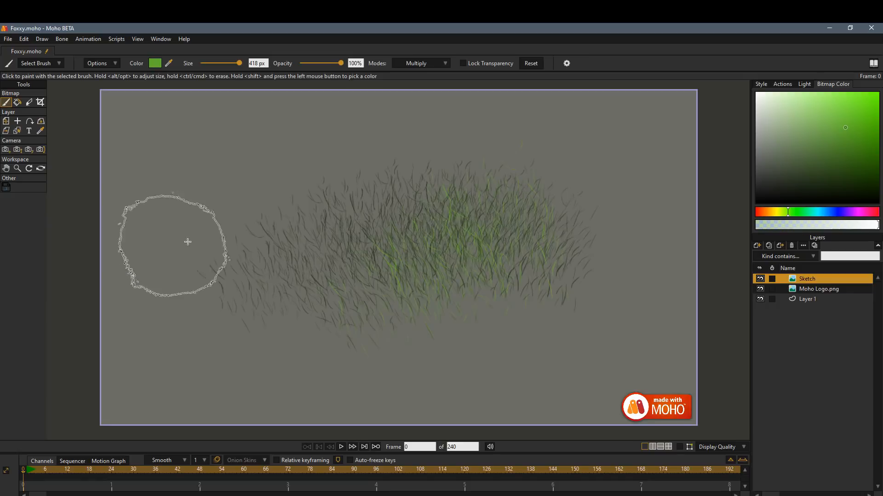
Paint a green patch left of the grass with the scale-textured brush in Multiply mode.
{"action": "mouse_move", "coordinate": [184, 242]}
{"action": "left_mouse_down"}
{"action": "mouse_move", "coordinate": [290, 215]}
{"action": "mouse_move", "coordinate": [245, 273]}
{"action": "mouse_move", "coordinate": [236, 229]}
{"action": "mouse_move", "coordinate": [283, 197]}
{"action": "left_mouse_up"}
{"action": "left_click_drag", "start_coordinate": [250, 320], "coordinate": [246, 315]}
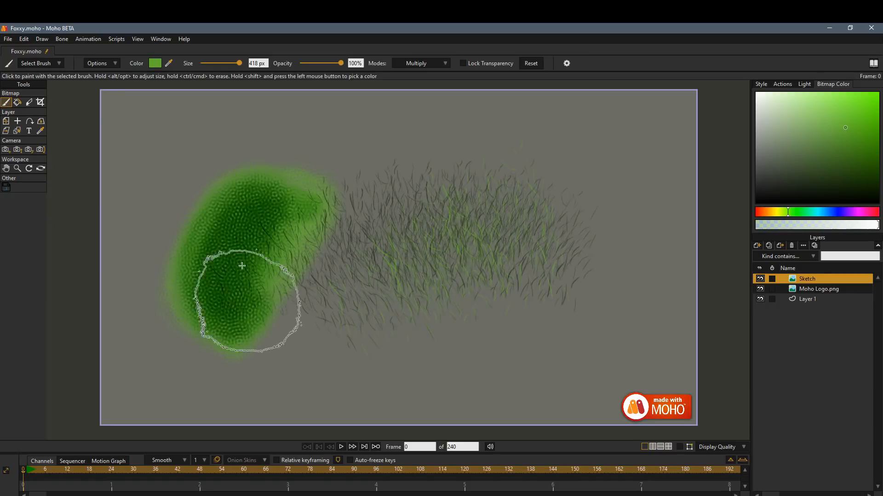
Choose the Wallaby brush and paint green fur over the grass, covering it with black fur.
{"action": "left_click", "coordinate": [54, 63]}
{"action": "left_click", "coordinate": [122, 252]}
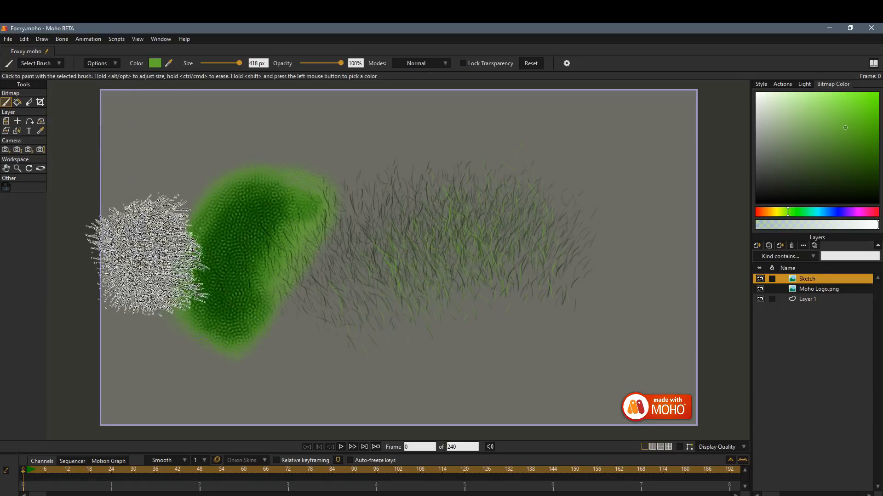
{"action": "left_click_drag", "start_coordinate": [460, 207], "coordinate": [584, 198]}
{"action": "left_click_drag", "start_coordinate": [639, 215], "coordinate": [640, 215]}
{"action": "left_click_drag", "start_coordinate": [812, 175], "coordinate": [767, 202]}
{"action": "mouse_move", "coordinate": [584, 200]}
{"action": "left_mouse_down"}
{"action": "mouse_move", "coordinate": [434, 250]}
{"action": "mouse_move", "coordinate": [477, 198]}
{"action": "mouse_move", "coordinate": [505, 199]}
{"action": "mouse_move", "coordinate": [512, 163]}
{"action": "mouse_move", "coordinate": [462, 166]}
{"action": "mouse_move", "coordinate": [391, 207]}
{"action": "mouse_move", "coordinate": [374, 242]}
{"action": "mouse_move", "coordinate": [557, 363]}
{"action": "left_mouse_up"}
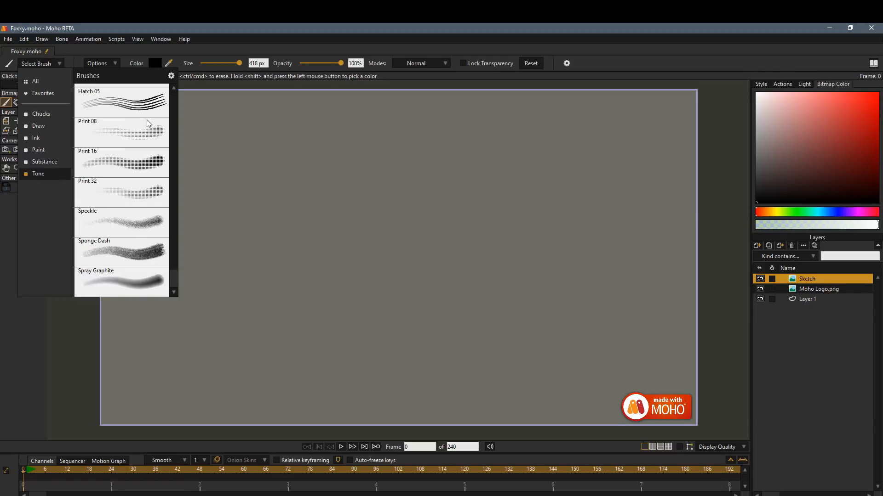
Choose the Hatch 05 brush, reduce its size to 66 px and paint black cross-hatching on the cleared Sketch layer.
{"action": "left_click", "coordinate": [151, 105]}
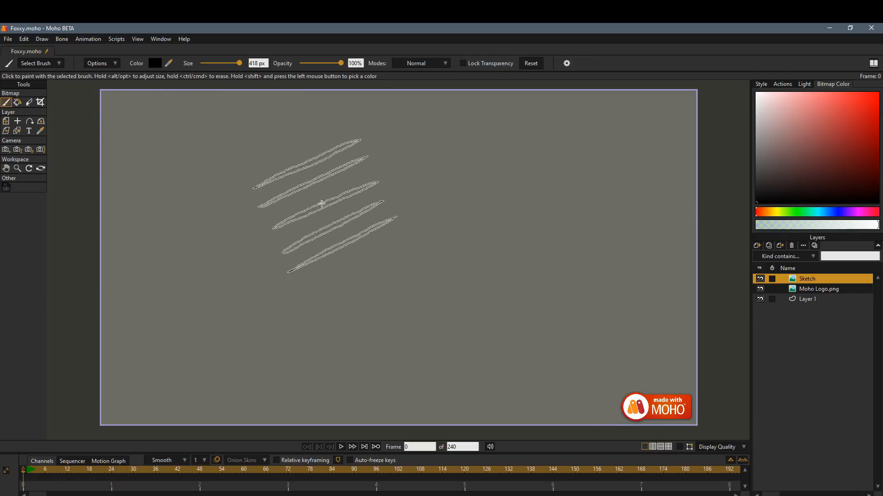
{"action": "left_click_drag", "start_coordinate": [239, 63], "coordinate": [218, 63]}
{"action": "mouse_move", "coordinate": [264, 154]}
{"action": "left_mouse_down"}
{"action": "mouse_move", "coordinate": [290, 207]}
{"action": "mouse_move", "coordinate": [280, 139]}
{"action": "mouse_move", "coordinate": [306, 207]}
{"action": "mouse_move", "coordinate": [297, 131]}
{"action": "mouse_move", "coordinate": [332, 222]}
{"action": "mouse_move", "coordinate": [312, 153]}
{"action": "mouse_move", "coordinate": [283, 220]}
{"action": "mouse_move", "coordinate": [309, 144]}
{"action": "mouse_move", "coordinate": [312, 192]}
{"action": "mouse_move", "coordinate": [278, 176]}
{"action": "mouse_move", "coordinate": [272, 156]}
{"action": "mouse_move", "coordinate": [331, 180]}
{"action": "mouse_move", "coordinate": [288, 156]}
{"action": "left_mouse_up"}
Choose the Print 08 brush at 362 px and paint black halftone dots, overlapping them with light red dots in Overlay mode.
{"action": "left_click", "coordinate": [59, 63]}
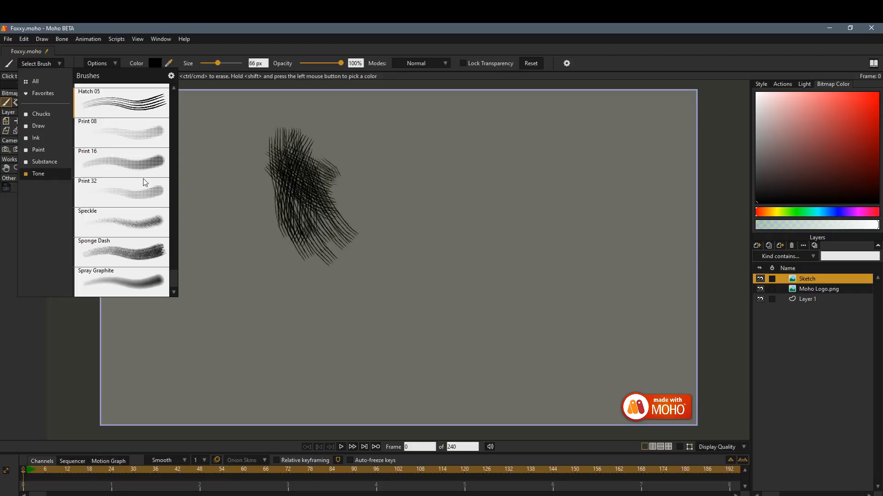
{"action": "left_click", "coordinate": [147, 140]}
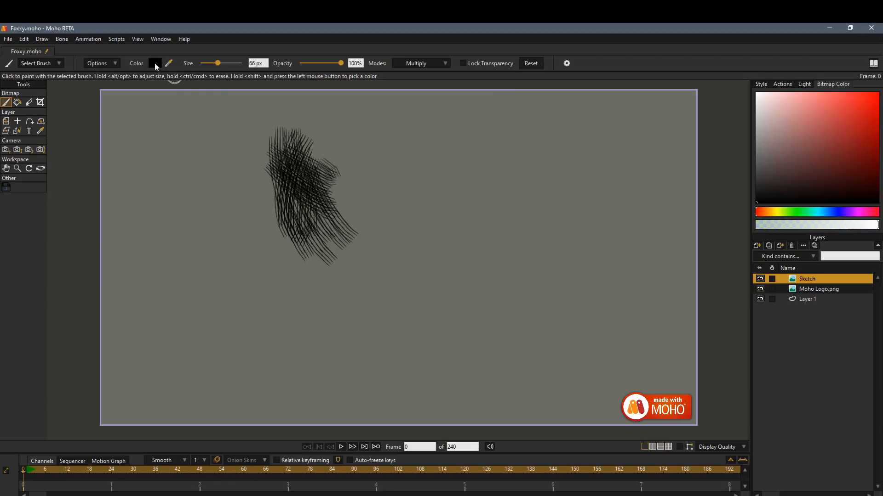
{"action": "left_click_drag", "start_coordinate": [221, 64], "coordinate": [237, 66]}
{"action": "mouse_move", "coordinate": [488, 193]}
{"action": "left_mouse_down"}
{"action": "mouse_move", "coordinate": [453, 267]}
{"action": "mouse_move", "coordinate": [529, 181]}
{"action": "mouse_move", "coordinate": [476, 190]}
{"action": "mouse_move", "coordinate": [387, 250]}
{"action": "mouse_move", "coordinate": [355, 235]}
{"action": "mouse_move", "coordinate": [354, 250]}
{"action": "left_mouse_up"}
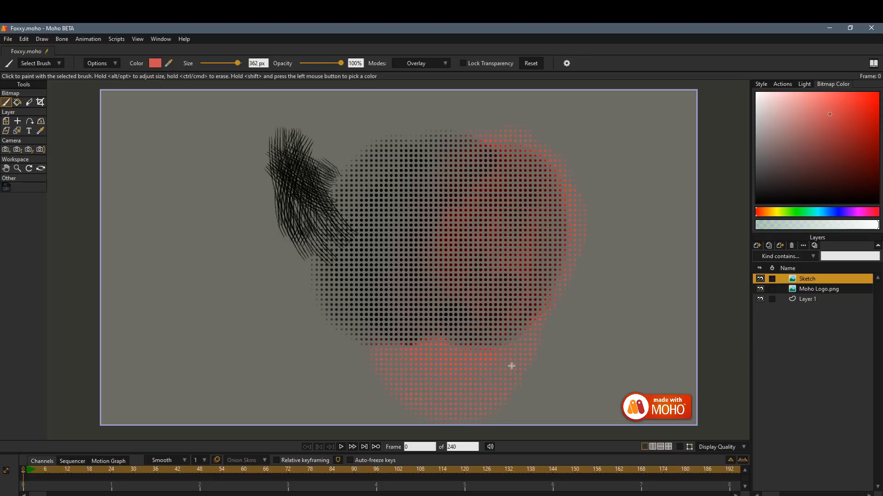
{"action": "mouse_move", "coordinate": [512, 366]}
{"action": "left_mouse_down"}
{"action": "mouse_move", "coordinate": [522, 234]}
{"action": "mouse_move", "coordinate": [596, 211]}
{"action": "left_mouse_up"}
Choose the Speckle brush, switch the colour to black and paint speckled strokes left of the halftone dots.
{"action": "left_click", "coordinate": [54, 63]}
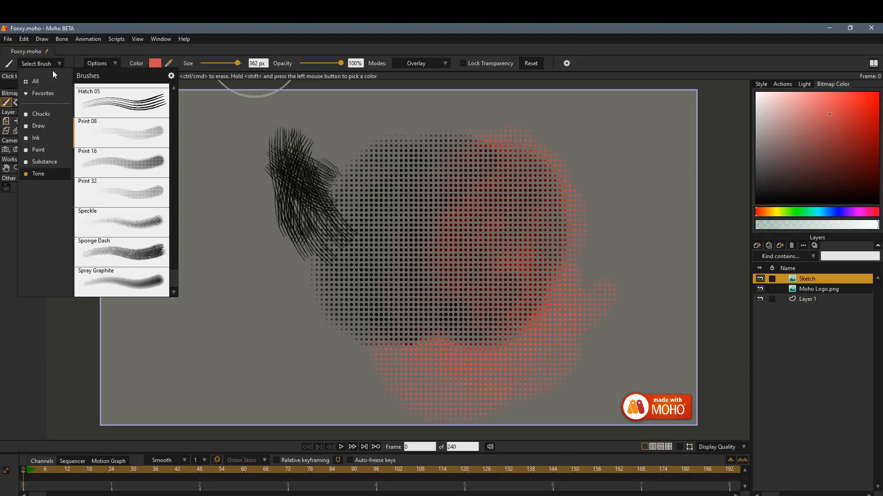
{"action": "left_click", "coordinate": [151, 230]}
{"action": "left_click_drag", "start_coordinate": [777, 177], "coordinate": [729, 229]}
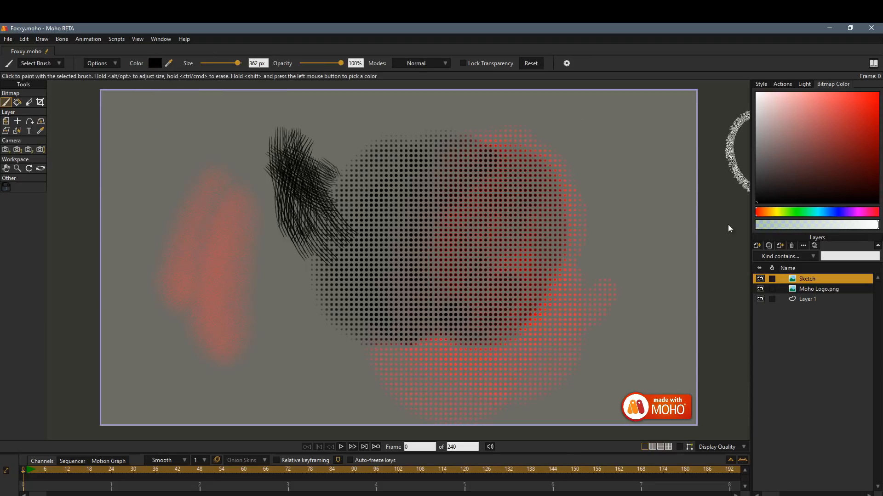
{"action": "mouse_move", "coordinate": [231, 202]}
{"action": "left_mouse_down"}
{"action": "mouse_move", "coordinate": [246, 298]}
{"action": "mouse_move", "coordinate": [295, 367]}
{"action": "mouse_move", "coordinate": [267, 298]}
{"action": "mouse_move", "coordinate": [281, 352]}
{"action": "left_mouse_up"}
{"action": "left_click", "coordinate": [110, 67]}
Choose the Sponge Dash brush and paint a large dark blue sponge texture across the middle of the cleared Sketch layer.
{"action": "left_click", "coordinate": [56, 68]}
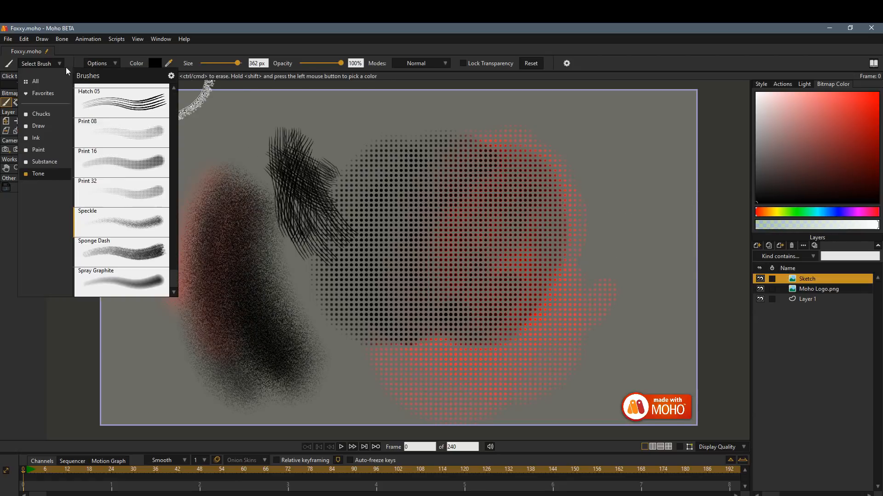
{"action": "left_click", "coordinate": [149, 260]}
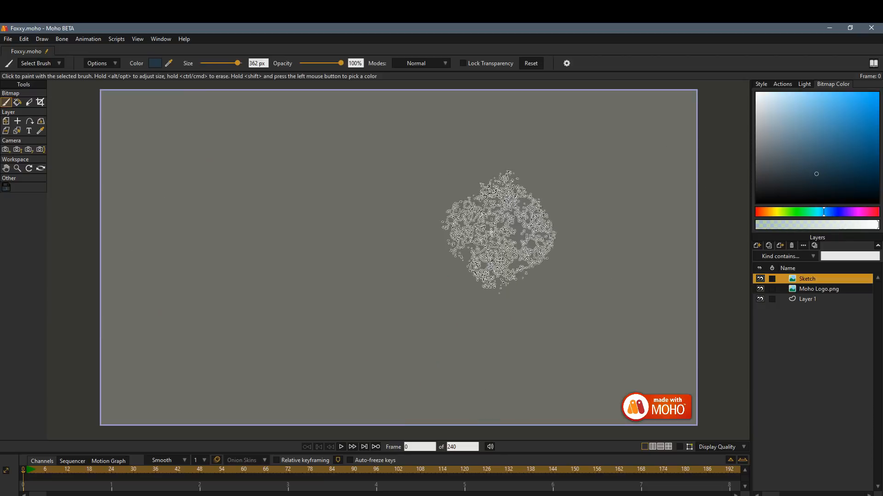
{"action": "mouse_move", "coordinate": [472, 217]}
{"action": "left_mouse_down"}
{"action": "mouse_move", "coordinate": [434, 211]}
{"action": "mouse_move", "coordinate": [429, 339]}
{"action": "mouse_move", "coordinate": [466, 256]}
{"action": "mouse_move", "coordinate": [329, 319]}
{"action": "left_mouse_up"}
Reduce the brush size to 87 px and paint narrow sponge strokes at reduced opacity and at 79% opacity.
{"action": "left_click_drag", "start_coordinate": [238, 63], "coordinate": [220, 65]}
{"action": "left_click_drag", "start_coordinate": [337, 64], "coordinate": [319, 63]}
{"action": "mouse_move", "coordinate": [230, 275]}
{"action": "left_mouse_down"}
{"action": "mouse_move", "coordinate": [306, 205]}
{"action": "mouse_move", "coordinate": [328, 211]}
{"action": "mouse_move", "coordinate": [329, 147]}
{"action": "left_mouse_up"}
{"action": "left_click_drag", "start_coordinate": [319, 63], "coordinate": [332, 63]}
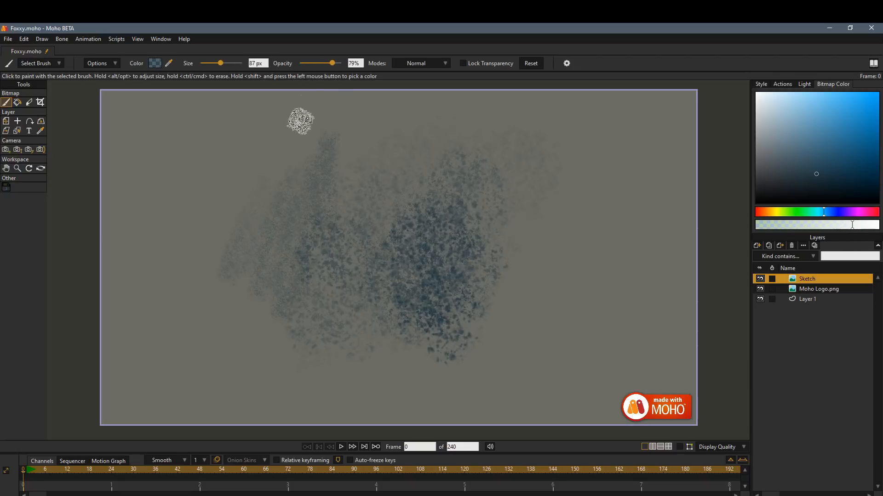
{"action": "left_click_drag", "start_coordinate": [282, 135], "coordinate": [293, 231]}
Raise the opacity to 90% and the brush size to 337 px, and paint a large sponge patch on the canvas's left side.
{"action": "left_click_drag", "start_coordinate": [335, 63], "coordinate": [339, 62]}
{"action": "left_click_drag", "start_coordinate": [221, 63], "coordinate": [237, 63]}
{"action": "left_click_drag", "start_coordinate": [204, 234], "coordinate": [217, 207]}
{"action": "left_click_drag", "start_coordinate": [213, 312], "coordinate": [174, 267]}
Set the brush size to 201 px and paint dark blue and lighter blue texture over the canvas's right side.
{"action": "left_click_drag", "start_coordinate": [236, 63], "coordinate": [231, 63]}
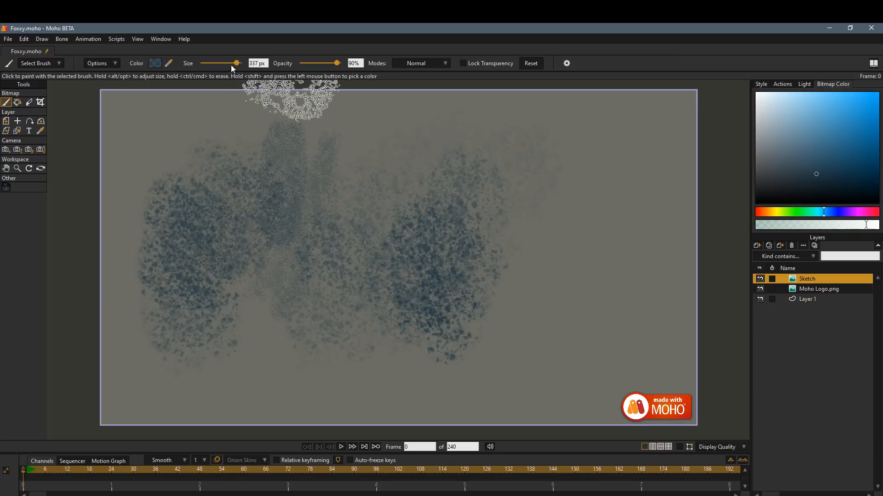
{"action": "mouse_move", "coordinate": [536, 141]}
{"action": "left_mouse_down"}
{"action": "mouse_move", "coordinate": [544, 185]}
{"action": "mouse_move", "coordinate": [528, 230]}
{"action": "left_mouse_up"}
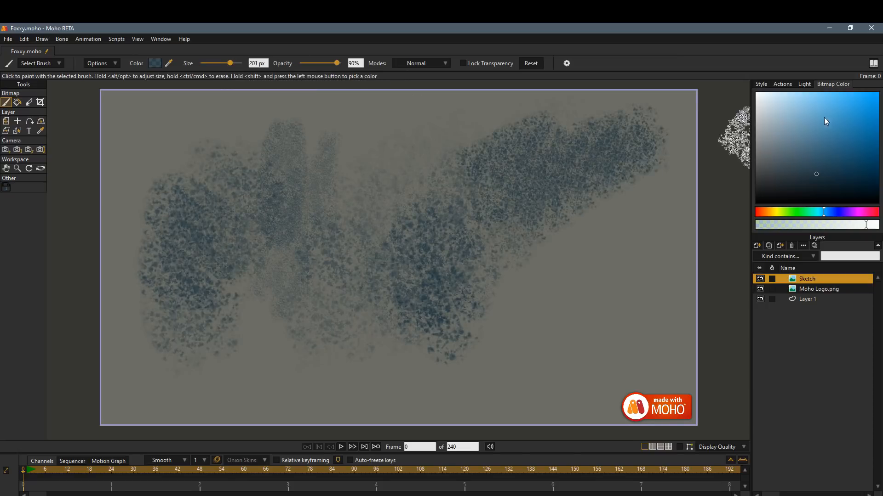
{"action": "left_click", "coordinate": [825, 109]}
{"action": "mouse_move", "coordinate": [644, 147]}
{"action": "left_mouse_down"}
{"action": "mouse_move", "coordinate": [652, 192]}
{"action": "mouse_move", "coordinate": [550, 227]}
{"action": "left_mouse_up"}
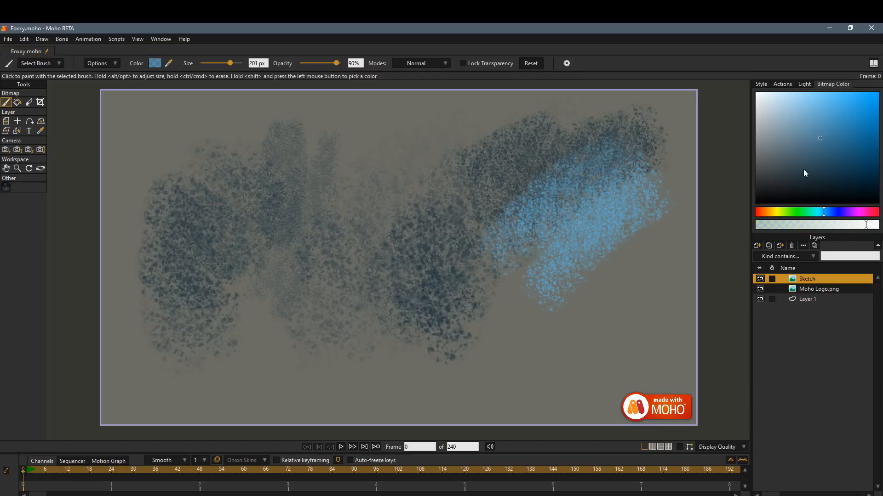
{"action": "mouse_move", "coordinate": [615, 165]}
{"action": "left_mouse_down"}
{"action": "mouse_move", "coordinate": [604, 181]}
{"action": "mouse_move", "coordinate": [615, 212]}
{"action": "mouse_move", "coordinate": [612, 250]}
{"action": "mouse_move", "coordinate": [576, 326]}
{"action": "left_mouse_up"}
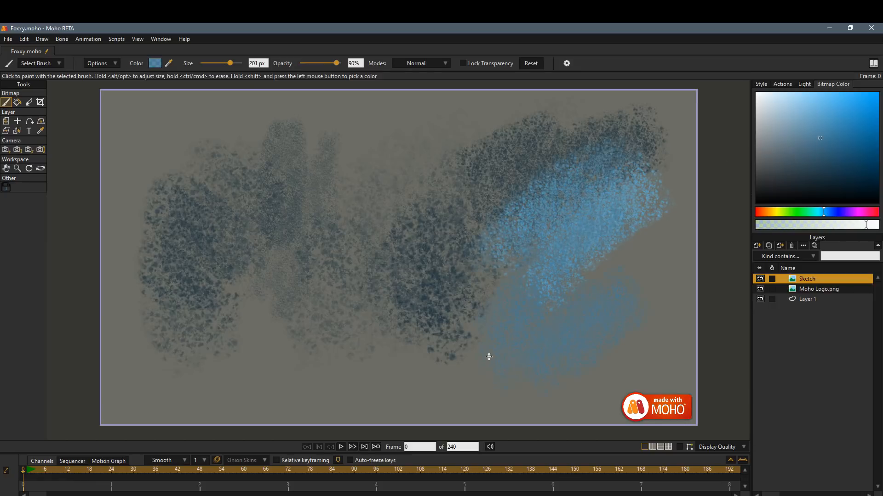
Clear the Sketch layer and choose the Archetype brush from the Draw set.
{"action": "mouse_move", "coordinate": [412, 322]}
{"action": "left_mouse_down"}
{"action": "mouse_move", "coordinate": [402, 284]}
{"action": "mouse_move", "coordinate": [358, 316]}
{"action": "left_mouse_up"}
{"action": "key", "text": "Delete"}
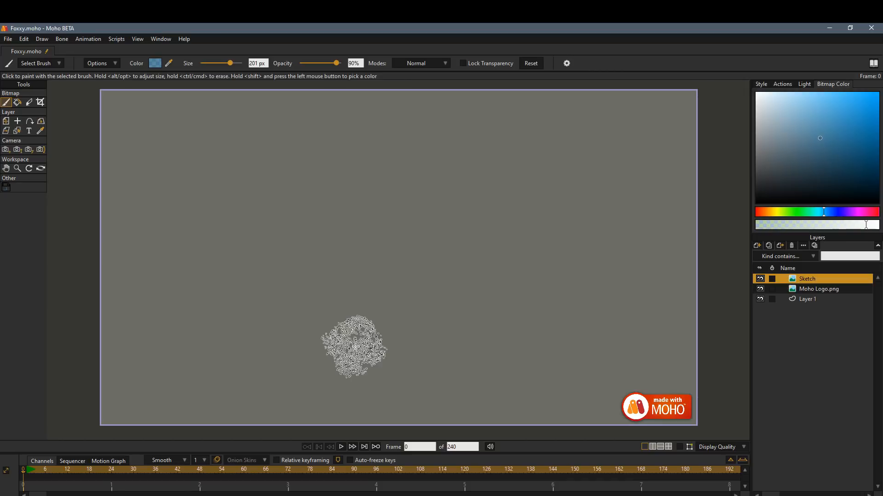
{"action": "left_click", "coordinate": [49, 63]}
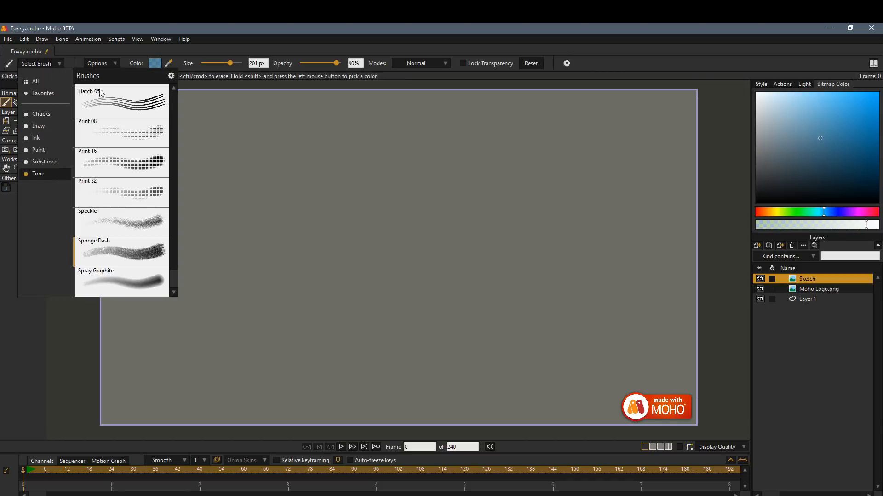
{"action": "left_click", "coordinate": [46, 125]}
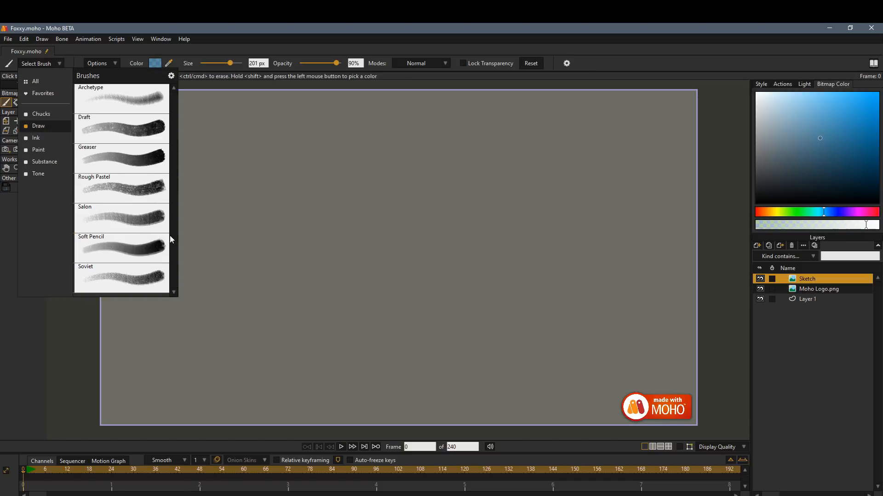
{"action": "left_click", "coordinate": [135, 97]}
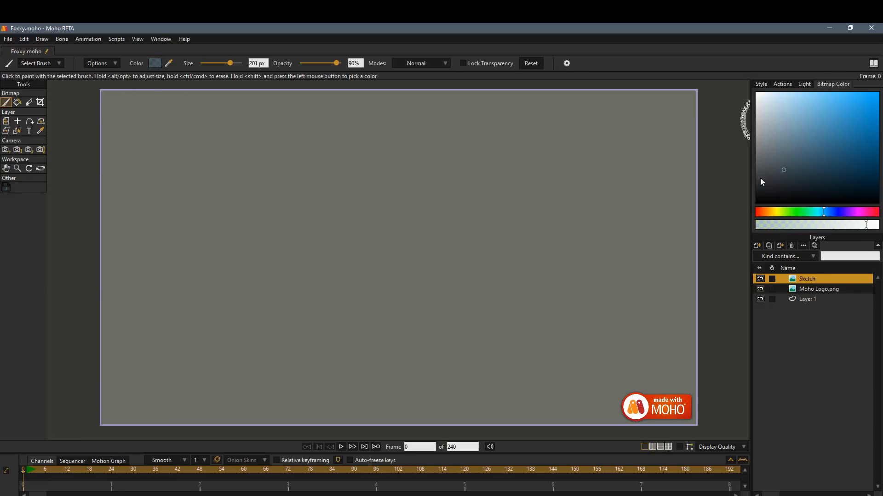
Set the brush to a dark grey at 23 px and try a large oval outline on the canvas.
{"action": "left_click_drag", "start_coordinate": [760, 179], "coordinate": [724, 194]}
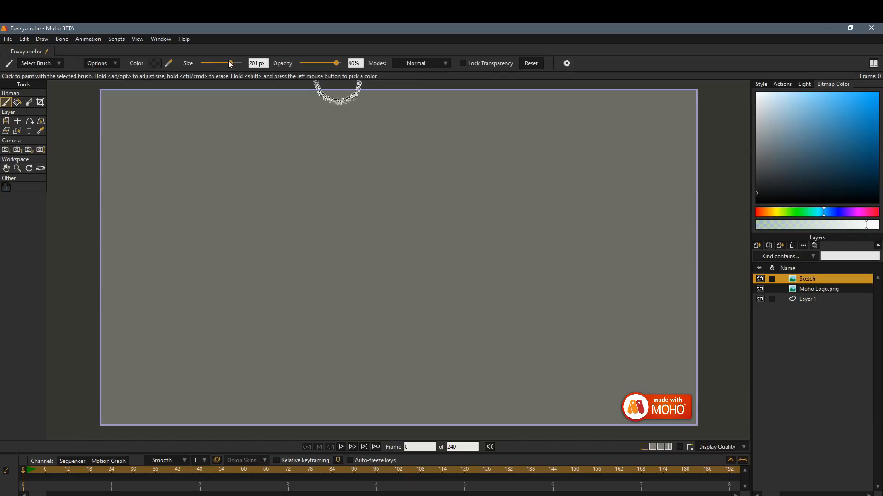
{"action": "left_click_drag", "start_coordinate": [230, 63], "coordinate": [208, 63]}
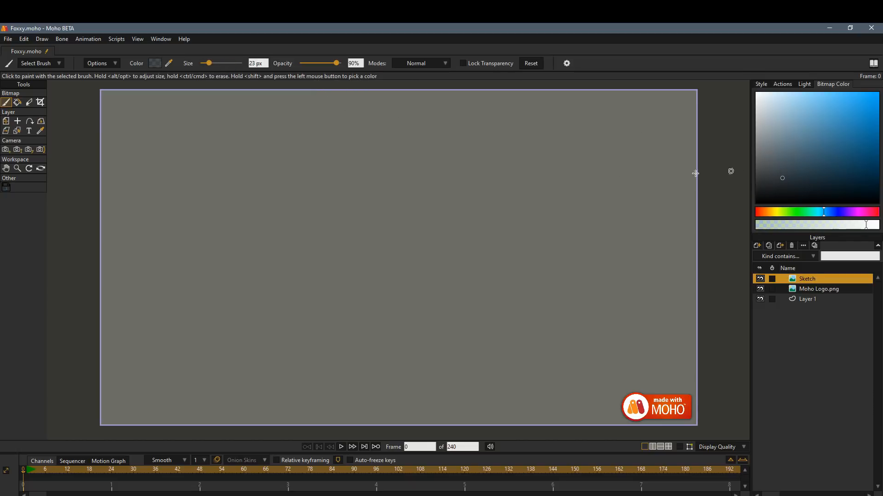
{"action": "mouse_move", "coordinate": [328, 170]}
{"action": "left_mouse_down"}
{"action": "mouse_move", "coordinate": [376, 233]}
{"action": "mouse_move", "coordinate": [285, 227]}
{"action": "mouse_move", "coordinate": [374, 253]}
{"action": "left_mouse_up"}
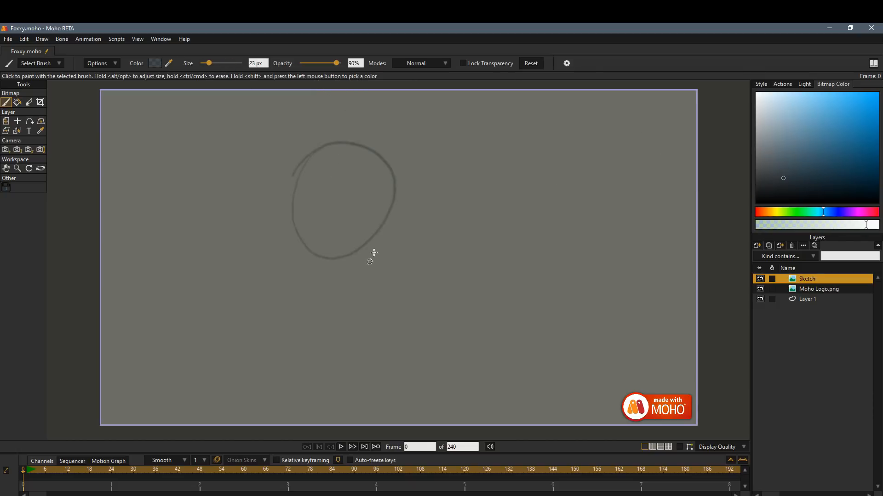
{"action": "key", "text": "ctrl+z"}
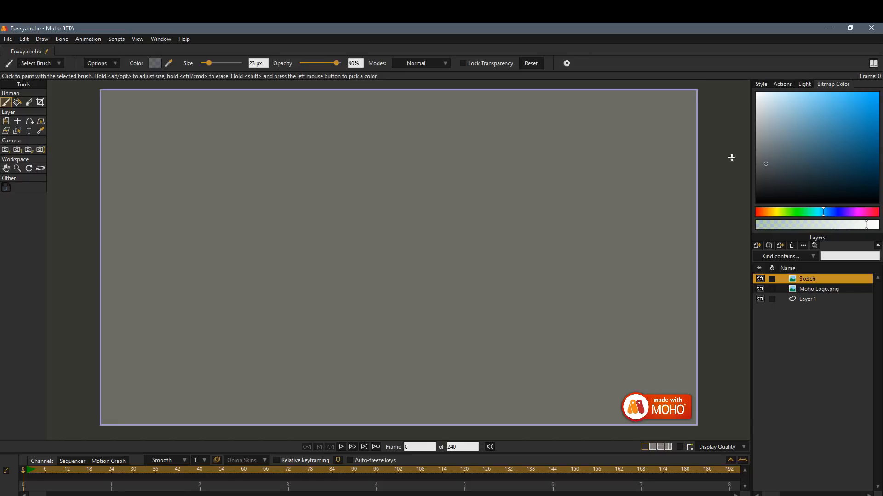
Sketch the fox's head in near-black at 16 px, with a construction circle, snout, brow, eye, ear and fur.
{"action": "left_click_drag", "start_coordinate": [406, 300], "coordinate": [381, 144]}
{"action": "mouse_move", "coordinate": [324, 218]}
{"action": "left_mouse_down"}
{"action": "mouse_move", "coordinate": [392, 172]}
{"action": "mouse_move", "coordinate": [449, 176]}
{"action": "left_mouse_up"}
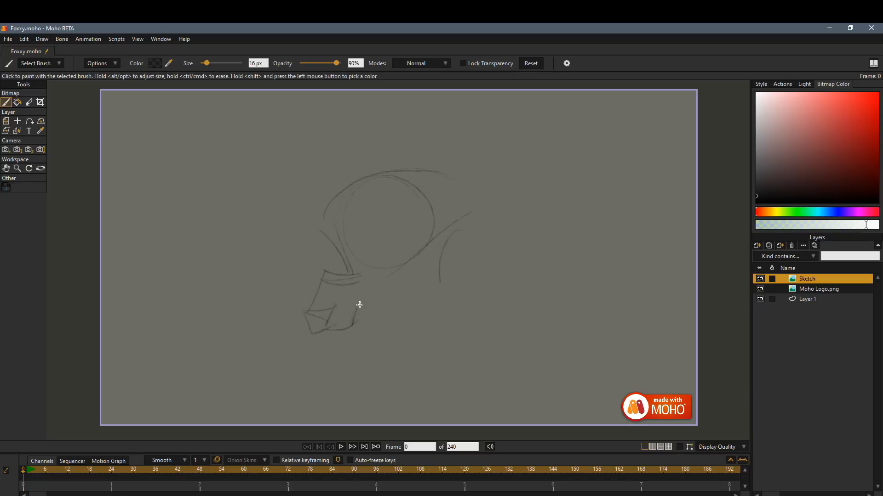
{"action": "mouse_move", "coordinate": [360, 303]}
{"action": "left_mouse_down"}
{"action": "mouse_move", "coordinate": [417, 233]}
{"action": "mouse_move", "coordinate": [433, 230]}
{"action": "left_mouse_up"}
{"action": "mouse_move", "coordinate": [367, 304]}
{"action": "left_mouse_down"}
{"action": "mouse_move", "coordinate": [421, 283]}
{"action": "mouse_move", "coordinate": [398, 293]}
{"action": "left_mouse_up"}
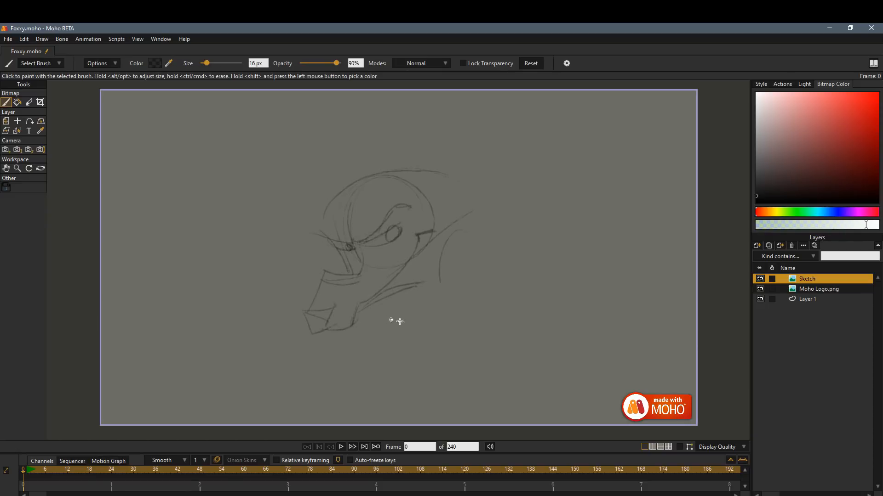
{"action": "left_click_drag", "start_coordinate": [417, 201], "coordinate": [477, 174]}
{"action": "mouse_move", "coordinate": [358, 183]}
{"action": "left_mouse_down"}
{"action": "mouse_move", "coordinate": [322, 221]}
{"action": "mouse_move", "coordinate": [373, 178]}
{"action": "mouse_move", "coordinate": [427, 171]}
{"action": "mouse_move", "coordinate": [467, 179]}
{"action": "mouse_move", "coordinate": [484, 195]}
{"action": "mouse_move", "coordinate": [453, 209]}
{"action": "mouse_move", "coordinate": [467, 199]}
{"action": "mouse_move", "coordinate": [448, 229]}
{"action": "mouse_move", "coordinate": [439, 290]}
{"action": "left_mouse_up"}
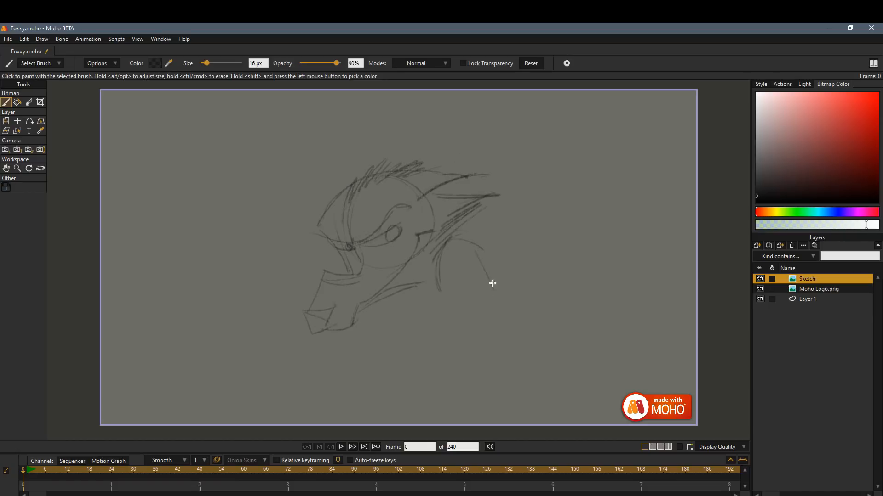
Sketch an oval shoulder behind the head, a clawed hand under the chin and its forearm.
{"action": "mouse_move", "coordinate": [492, 283]}
{"action": "left_mouse_down"}
{"action": "mouse_move", "coordinate": [445, 243]}
{"action": "mouse_move", "coordinate": [494, 293]}
{"action": "left_mouse_up"}
{"action": "left_click_drag", "start_coordinate": [360, 317], "coordinate": [334, 341]}
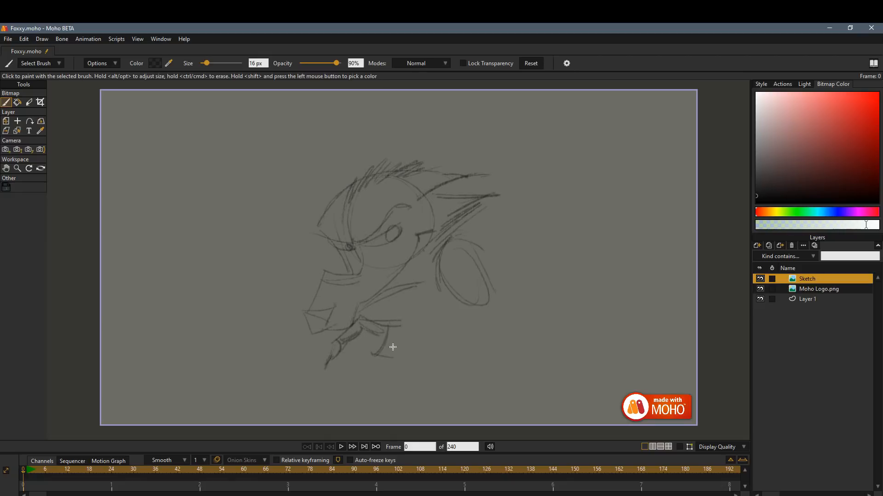
{"action": "left_click_drag", "start_coordinate": [403, 359], "coordinate": [402, 334]}
{"action": "left_click_drag", "start_coordinate": [415, 340], "coordinate": [460, 396]}
{"action": "mouse_move", "coordinate": [419, 363]}
{"action": "left_mouse_down"}
{"action": "mouse_move", "coordinate": [448, 416]}
{"action": "mouse_move", "coordinate": [484, 408]}
{"action": "mouse_move", "coordinate": [486, 421]}
{"action": "left_mouse_up"}
Sketch the upper arm, elbow and arm shading, and add the chest and back contours.
{"action": "mouse_move", "coordinate": [444, 404]}
{"action": "left_mouse_down"}
{"action": "mouse_move", "coordinate": [490, 384]}
{"action": "mouse_move", "coordinate": [451, 285]}
{"action": "left_mouse_up"}
{"action": "mouse_move", "coordinate": [488, 375]}
{"action": "left_mouse_down"}
{"action": "mouse_move", "coordinate": [449, 300]}
{"action": "mouse_move", "coordinate": [458, 316]}
{"action": "left_mouse_up"}
{"action": "mouse_move", "coordinate": [452, 285]}
{"action": "left_mouse_down"}
{"action": "mouse_move", "coordinate": [473, 384]}
{"action": "mouse_move", "coordinate": [437, 361]}
{"action": "left_mouse_up"}
{"action": "mouse_move", "coordinate": [479, 257]}
{"action": "left_mouse_down"}
{"action": "mouse_move", "coordinate": [489, 354]}
{"action": "mouse_move", "coordinate": [482, 310]}
{"action": "left_mouse_up"}
{"action": "left_click_drag", "start_coordinate": [468, 261], "coordinate": [482, 299]}
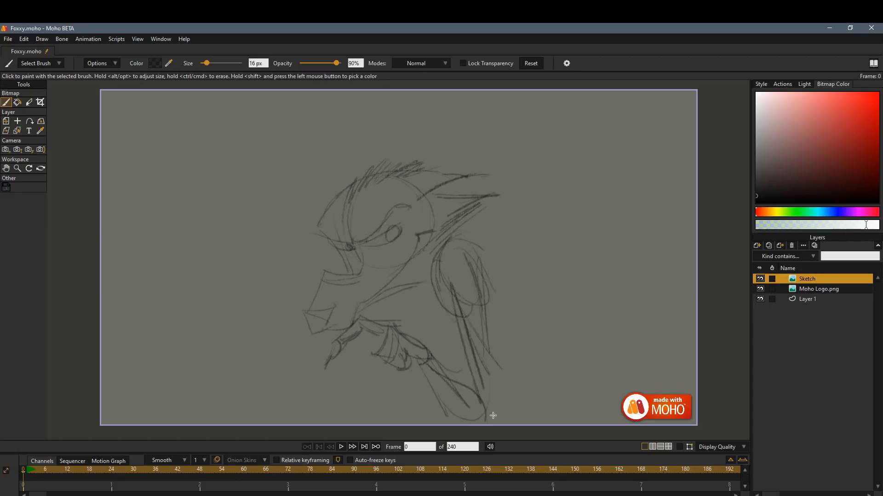
{"action": "left_click_drag", "start_coordinate": [490, 410], "coordinate": [488, 325]}
{"action": "left_click_drag", "start_coordinate": [453, 304], "coordinate": [472, 362]}
{"action": "left_click_drag", "start_coordinate": [458, 331], "coordinate": [479, 368]}
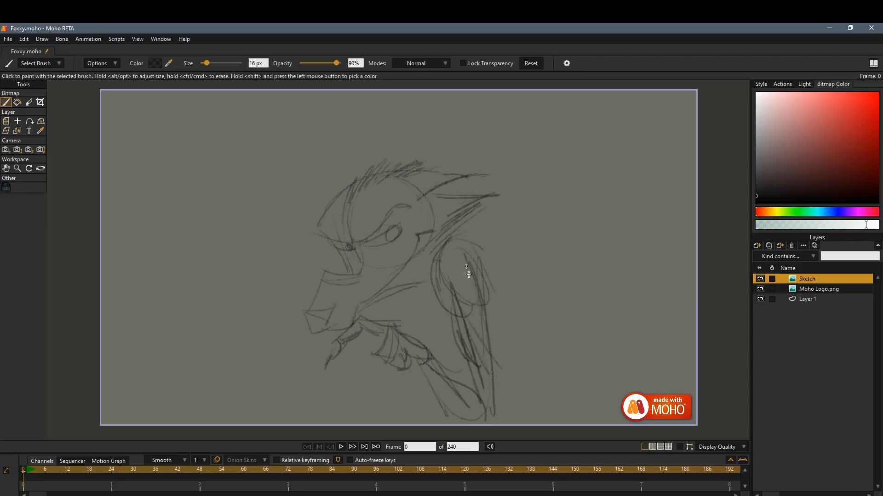
{"action": "left_click_drag", "start_coordinate": [412, 286], "coordinate": [406, 331]}
{"action": "mouse_move", "coordinate": [495, 345]}
{"action": "left_mouse_down"}
{"action": "mouse_move", "coordinate": [519, 407]}
{"action": "mouse_move", "coordinate": [512, 411]}
{"action": "left_mouse_up"}
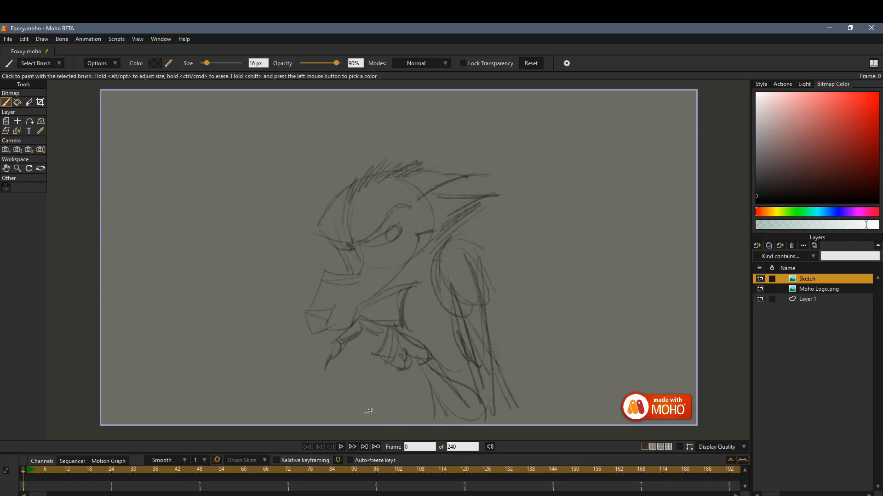
{"action": "mouse_move", "coordinate": [373, 422]}
{"action": "left_mouse_down"}
{"action": "mouse_move", "coordinate": [276, 404]}
{"action": "mouse_move", "coordinate": [247, 359]}
{"action": "left_mouse_up"}
{"action": "mouse_move", "coordinate": [246, 358]}
{"action": "left_mouse_down"}
{"action": "mouse_move", "coordinate": [315, 422]}
{"action": "mouse_move", "coordinate": [327, 411]}
{"action": "left_mouse_up"}
{"action": "mouse_move", "coordinate": [256, 382]}
{"action": "left_mouse_down"}
{"action": "mouse_move", "coordinate": [377, 384]}
{"action": "mouse_move", "coordinate": [385, 419]}
{"action": "mouse_move", "coordinate": [299, 394]}
{"action": "mouse_move", "coordinate": [286, 410]}
{"action": "mouse_move", "coordinate": [380, 402]}
{"action": "left_mouse_up"}
{"action": "key", "text": "ctrl+z"}
{"action": "key", "text": "ctrl+z"}
Sketch the back line beside the arm and a curved, pointed tail in the canvas's lower-left area.
{"action": "left_click_drag", "start_coordinate": [504, 408], "coordinate": [481, 313]}
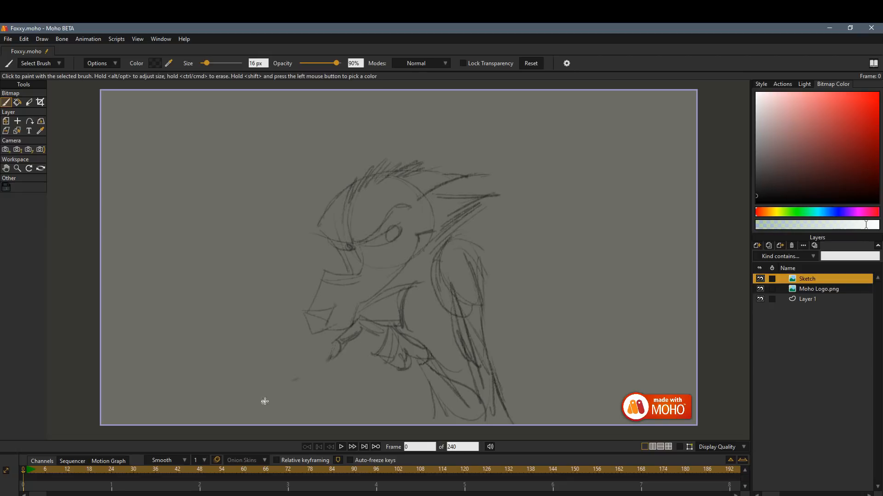
{"action": "left_click_drag", "start_coordinate": [272, 396], "coordinate": [233, 369]}
{"action": "mouse_move", "coordinate": [227, 375]}
{"action": "left_mouse_down"}
{"action": "mouse_move", "coordinate": [223, 407]}
{"action": "mouse_move", "coordinate": [241, 424]}
{"action": "left_mouse_up"}
{"action": "mouse_move", "coordinate": [352, 424]}
{"action": "left_mouse_down"}
{"action": "mouse_move", "coordinate": [274, 399]}
{"action": "mouse_move", "coordinate": [233, 369]}
{"action": "left_mouse_up"}
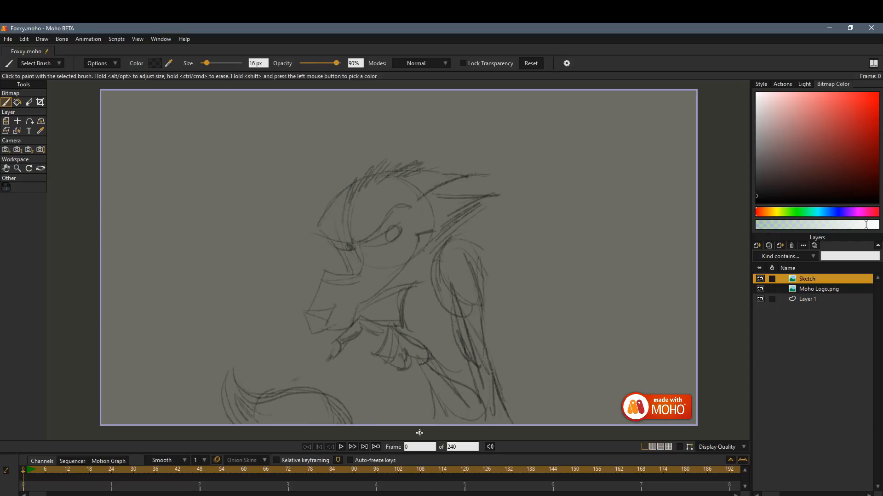
Undo the last stroke and refine the shoulder, brow, eye, cheek fur and outer arm lines.
{"action": "key", "text": "ctrl+z"}
{"action": "left_click_drag", "start_coordinate": [449, 241], "coordinate": [475, 257]}
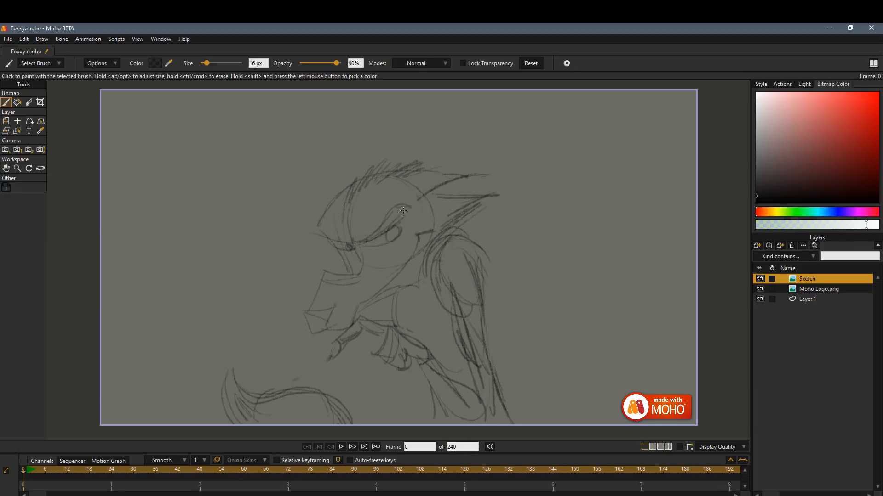
{"action": "left_click_drag", "start_coordinate": [414, 214], "coordinate": [388, 210]}
{"action": "left_click_drag", "start_coordinate": [489, 199], "coordinate": [418, 229]}
{"action": "left_click_drag", "start_coordinate": [477, 252], "coordinate": [499, 389]}
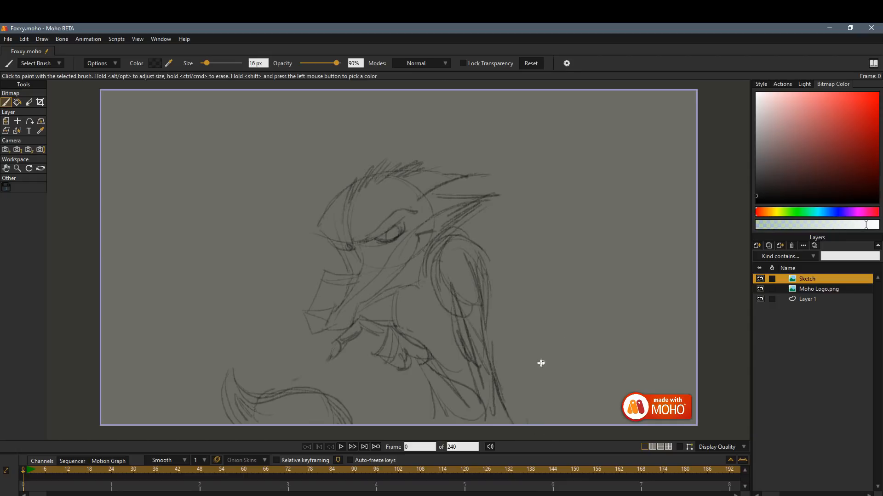
Move the Sketch layer to X -0.1508, Y 0.0137 and add a transparent 1080p image layer named Ink below it.
{"action": "left_click", "coordinate": [5, 121]}
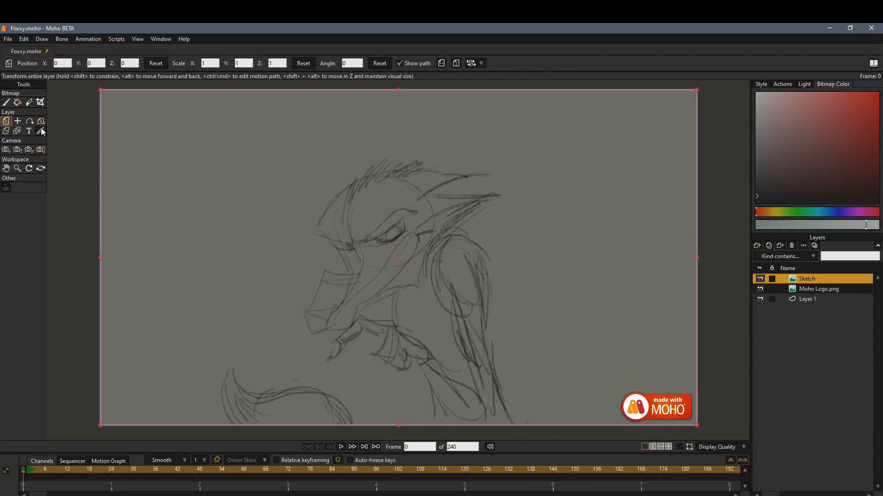
{"action": "mouse_move", "coordinate": [474, 291]}
{"action": "left_mouse_down"}
{"action": "mouse_move", "coordinate": [430, 291]}
{"action": "mouse_move", "coordinate": [449, 286]}
{"action": "mouse_move", "coordinate": [440, 298]}
{"action": "left_mouse_up"}
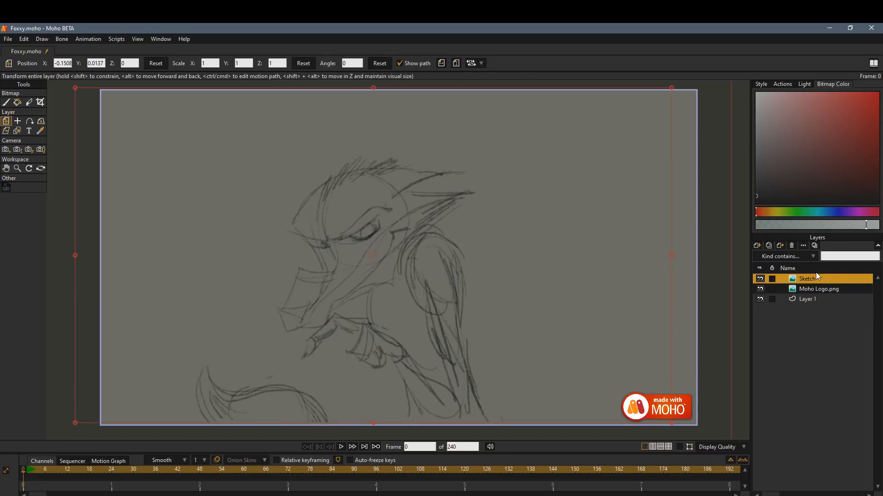
{"action": "left_click", "coordinate": [757, 245]}
{"action": "left_click", "coordinate": [781, 266]}
{"action": "double_click", "coordinate": [368, 215]}
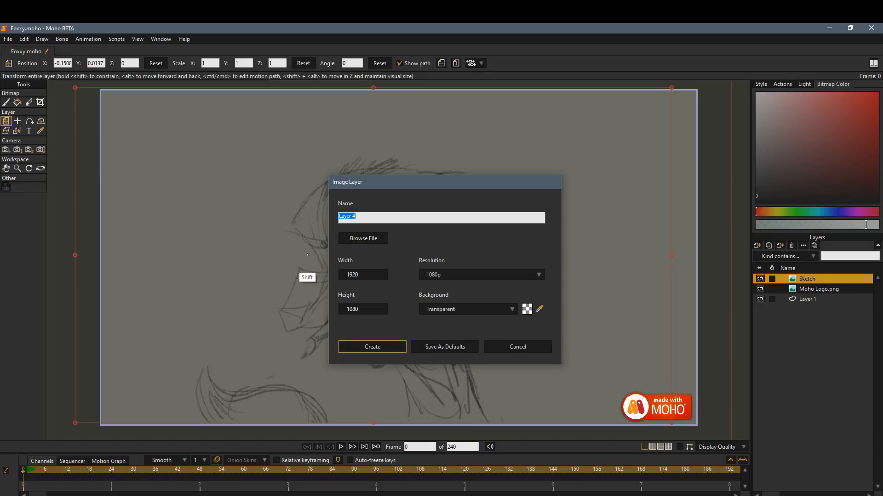
{"action": "key", "text": "BackSpace"}
{"action": "left_click", "coordinate": [379, 347]}
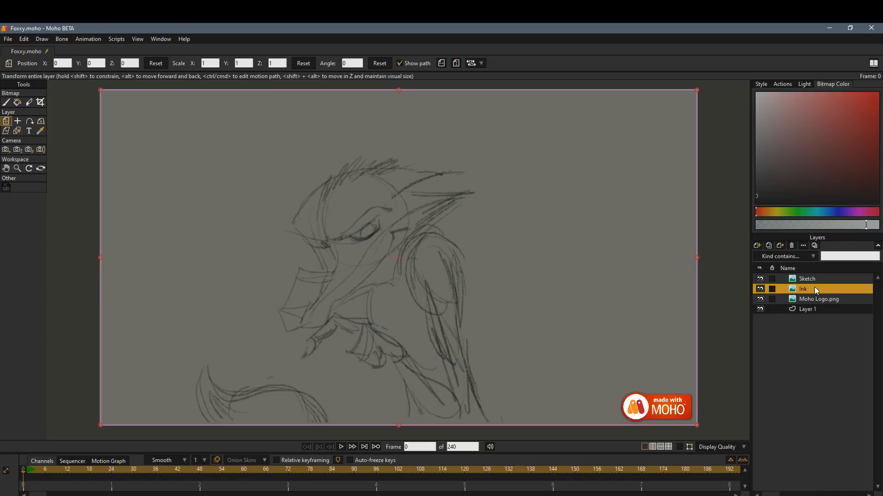
Choose the Hostile Ink brush from the Ink set for painting on the Ink layer.
{"action": "left_click", "coordinate": [6, 102]}
{"action": "left_click", "coordinate": [59, 64]}
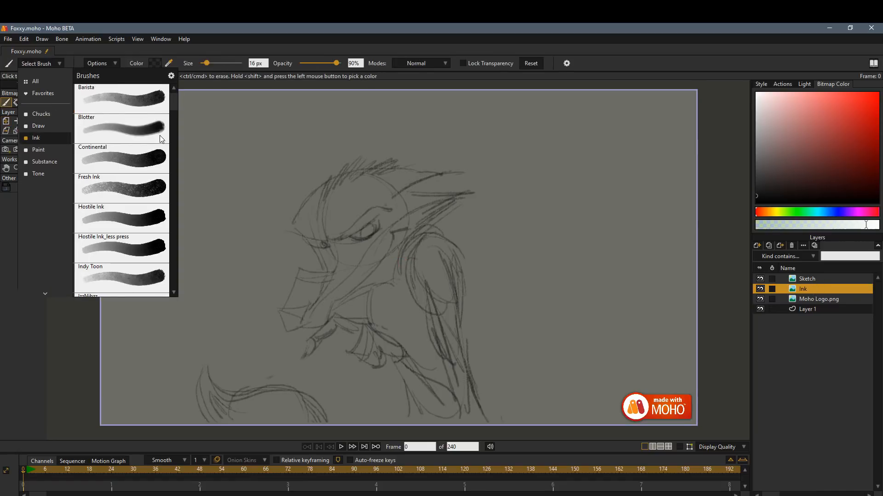
{"action": "left_click", "coordinate": [149, 217]}
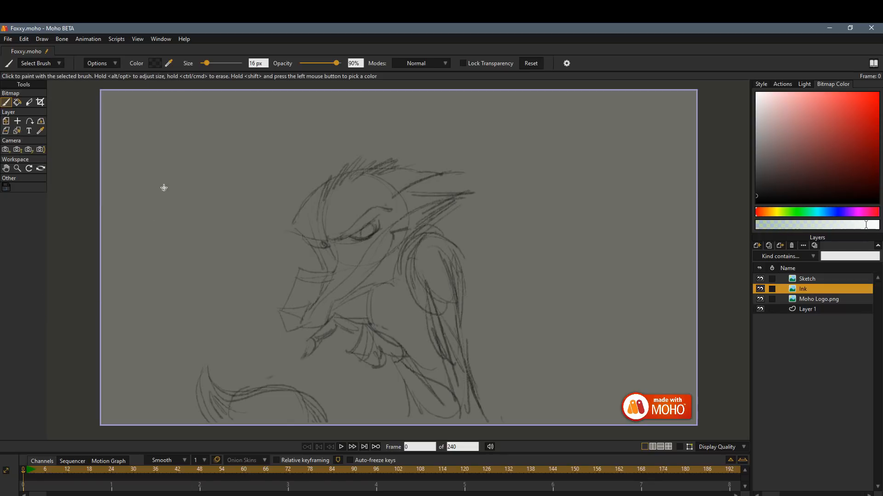
{"action": "mouse_move", "coordinate": [200, 137]}
{"action": "left_mouse_down"}
{"action": "mouse_move", "coordinate": [215, 230]}
{"action": "mouse_move", "coordinate": [344, 131]}
{"action": "left_mouse_up"}
{"action": "key", "text": "ctrl+z"}
{"action": "left_click_drag", "start_coordinate": [525, 195], "coordinate": [537, 265]}
{"action": "key", "text": "ctrl+z"}
Set the brush size to 42 px and try ink strokes beside the sketch, undoing each one.
{"action": "left_click_drag", "start_coordinate": [211, 62], "coordinate": [214, 63]}
{"action": "mouse_move", "coordinate": [529, 132]}
{"action": "left_mouse_down"}
{"action": "mouse_move", "coordinate": [588, 244]}
{"action": "mouse_move", "coordinate": [601, 172]}
{"action": "mouse_move", "coordinate": [654, 173]}
{"action": "left_mouse_up"}
{"action": "left_click_drag", "start_coordinate": [632, 205], "coordinate": [580, 321]}
{"action": "key", "text": "ctrl+z"}
{"action": "key", "text": "ctrl+z"}
{"action": "left_click_drag", "start_coordinate": [498, 236], "coordinate": [533, 227]}
{"action": "key", "text": "ctrl+z"}
Set the Sketch layer's blur radius to 50 in its layer settings.
{"action": "left_click", "coordinate": [822, 279]}
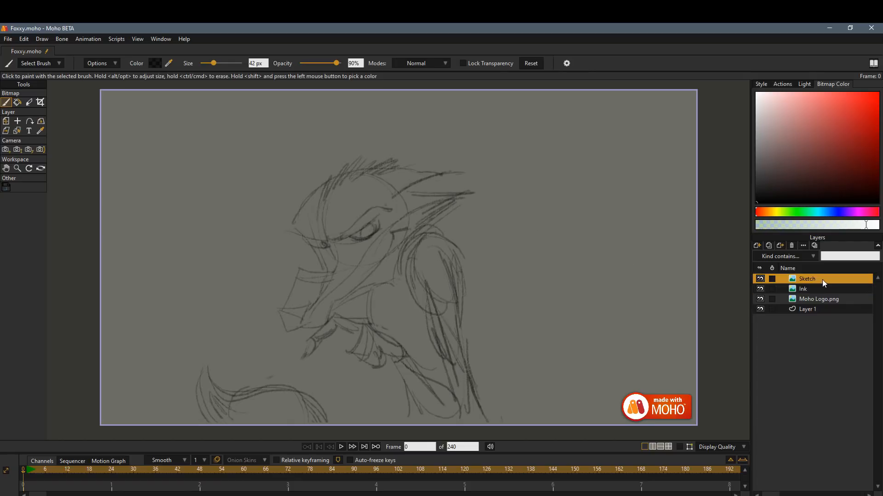
{"action": "double_click", "coordinate": [782, 280]}
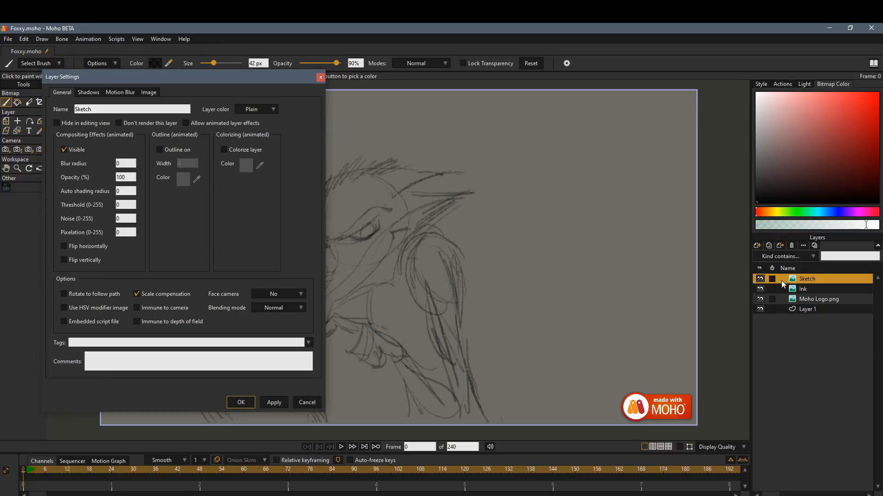
{"action": "left_click", "coordinate": [125, 164]}
{"action": "left_click", "coordinate": [241, 402]}
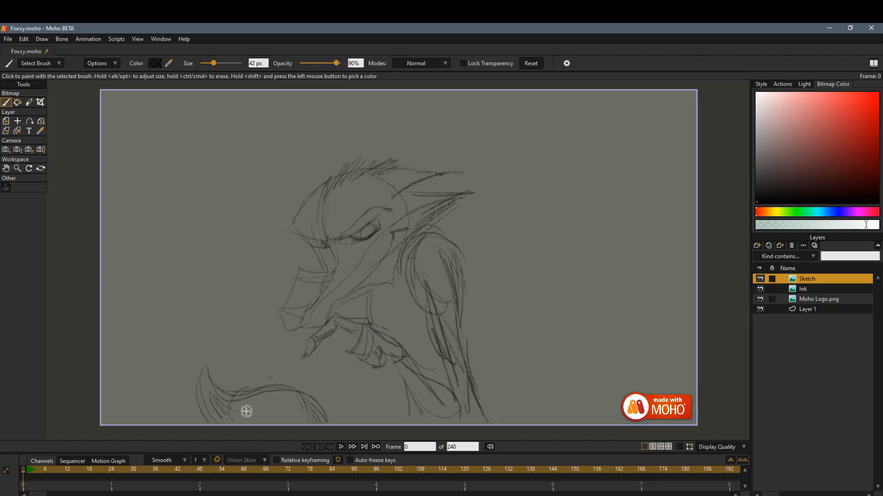
Set the Sketch layer's blur radius to 0 and its opacity to 50%.
{"action": "double_click", "coordinate": [819, 279]}
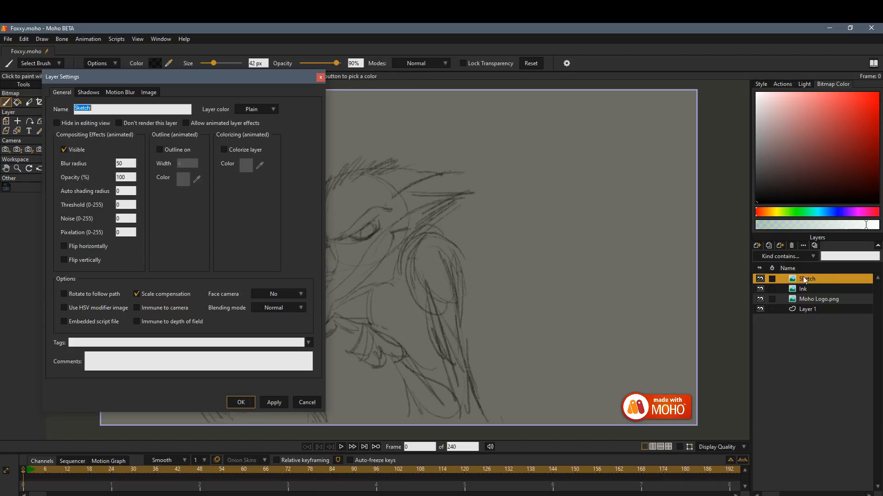
{"action": "double_click", "coordinate": [133, 164]}
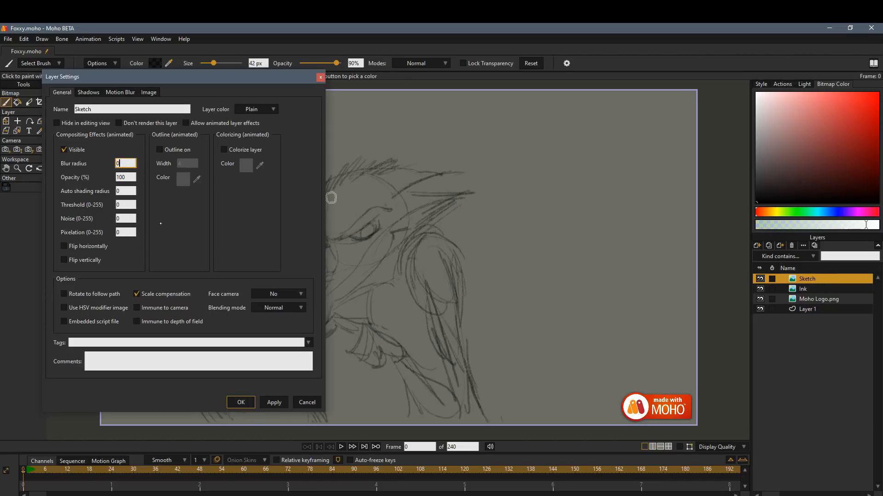
{"action": "left_click", "coordinate": [128, 177]}
{"action": "type", "text": "50"}
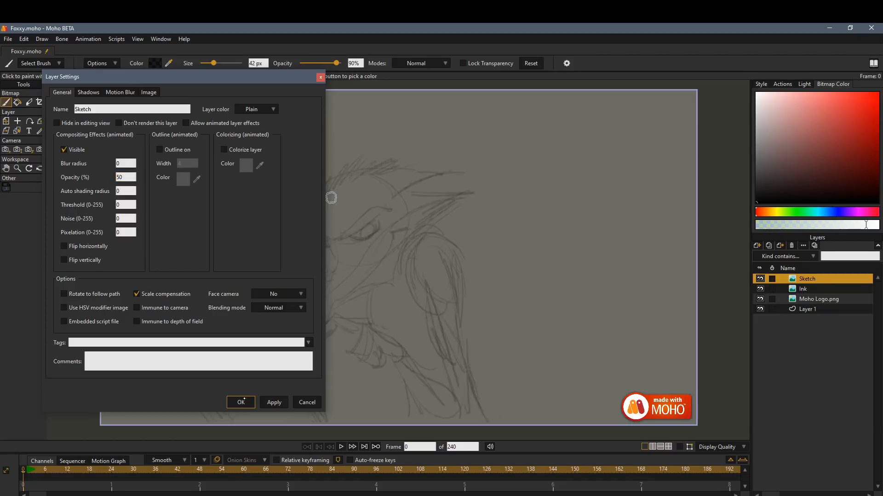
{"action": "left_click", "coordinate": [243, 401]}
Try ink strokes with the Ink layer above Sketch, undo them and return the Ink layer below Sketch.
{"action": "left_click_drag", "start_coordinate": [812, 291], "coordinate": [813, 275]}
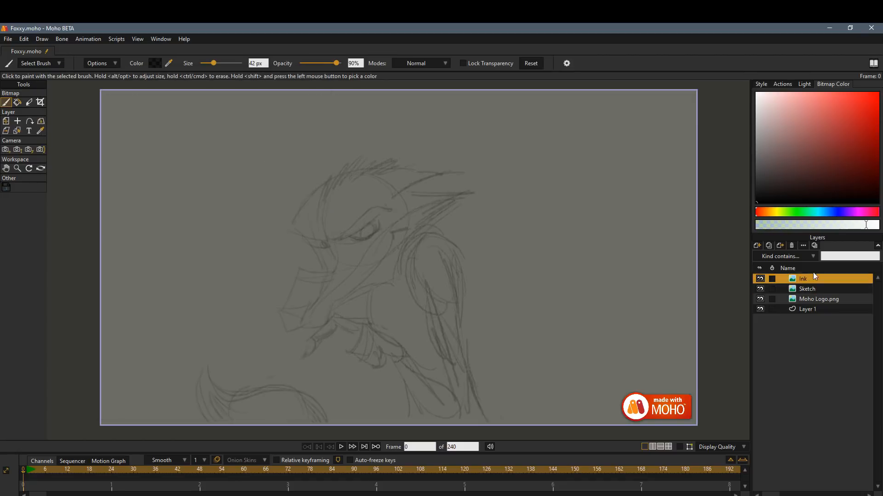
{"action": "left_click_drag", "start_coordinate": [517, 252], "coordinate": [469, 317]}
{"action": "left_click_drag", "start_coordinate": [428, 338], "coordinate": [420, 347]}
{"action": "key", "text": "ctrl+z"}
{"action": "left_click_drag", "start_coordinate": [830, 281], "coordinate": [828, 292]}
{"action": "left_click_drag", "start_coordinate": [424, 350], "coordinate": [486, 331]}
{"action": "key", "text": "ctrl+z"}
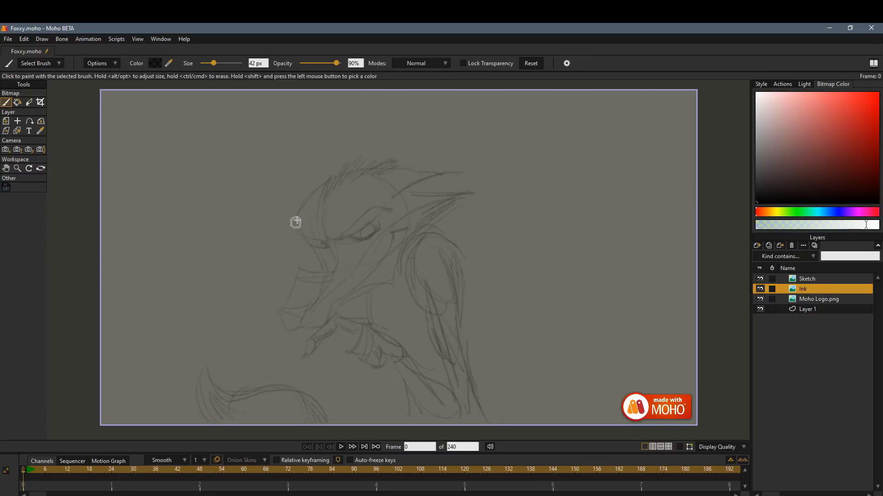
Ink the fox's forehead, hair tufts, heavy brow and both eyes over the faded sketch.
{"action": "mouse_move", "coordinate": [322, 217]}
{"action": "left_mouse_down"}
{"action": "mouse_move", "coordinate": [344, 174]}
{"action": "mouse_move", "coordinate": [400, 166]}
{"action": "left_mouse_up"}
{"action": "mouse_move", "coordinate": [346, 177]}
{"action": "left_mouse_down"}
{"action": "mouse_move", "coordinate": [291, 235]}
{"action": "mouse_move", "coordinate": [290, 225]}
{"action": "mouse_move", "coordinate": [326, 237]}
{"action": "mouse_move", "coordinate": [388, 210]}
{"action": "left_mouse_up"}
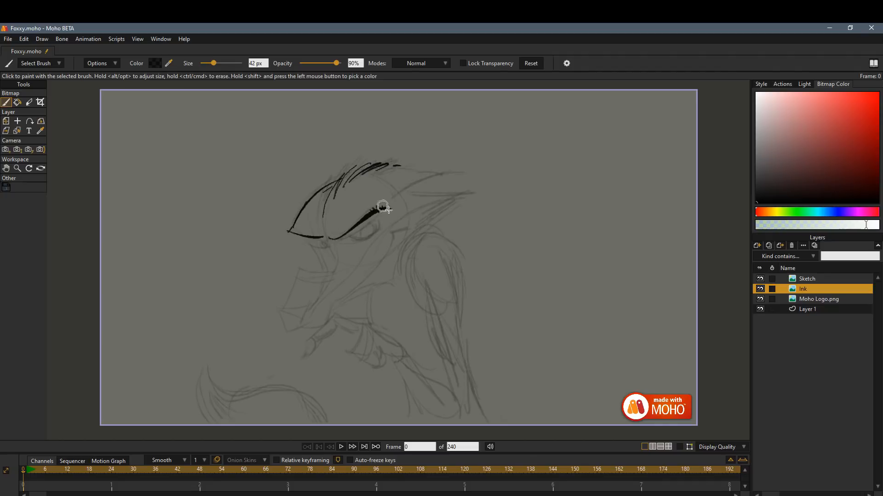
{"action": "mouse_move", "coordinate": [344, 236]}
{"action": "left_mouse_down"}
{"action": "mouse_move", "coordinate": [379, 222]}
{"action": "mouse_move", "coordinate": [374, 229]}
{"action": "left_mouse_up"}
{"action": "mouse_move", "coordinate": [307, 238]}
{"action": "left_mouse_down"}
{"action": "mouse_move", "coordinate": [345, 239]}
{"action": "mouse_move", "coordinate": [331, 243]}
{"action": "mouse_move", "coordinate": [332, 220]}
{"action": "mouse_move", "coordinate": [341, 237]}
{"action": "left_mouse_up"}
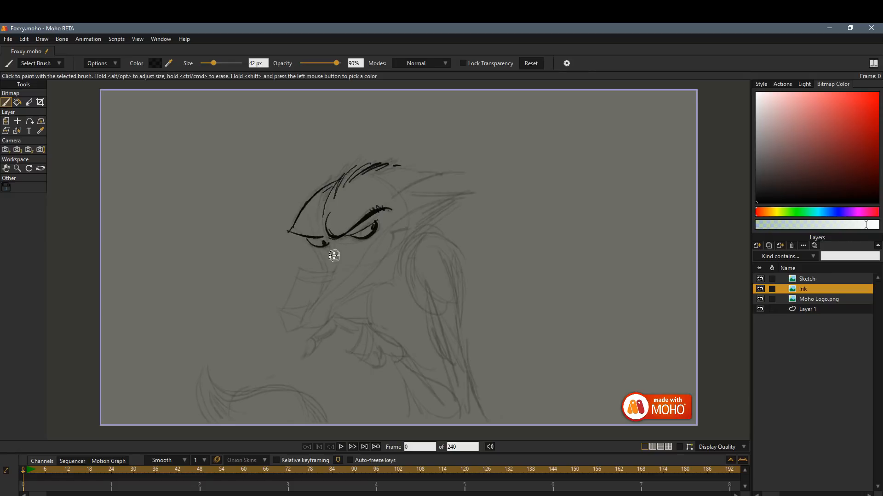
Ink the fox's snout, nose, mouth, cheek and jaw, plus the pointed ear at the back of the head.
{"action": "mouse_move", "coordinate": [297, 238]}
{"action": "left_mouse_down"}
{"action": "mouse_move", "coordinate": [317, 270]}
{"action": "mouse_move", "coordinate": [301, 271]}
{"action": "mouse_move", "coordinate": [279, 314]}
{"action": "mouse_move", "coordinate": [317, 301]}
{"action": "mouse_move", "coordinate": [289, 318]}
{"action": "mouse_move", "coordinate": [301, 324]}
{"action": "mouse_move", "coordinate": [283, 329]}
{"action": "mouse_move", "coordinate": [297, 334]}
{"action": "mouse_move", "coordinate": [402, 229]}
{"action": "left_mouse_up"}
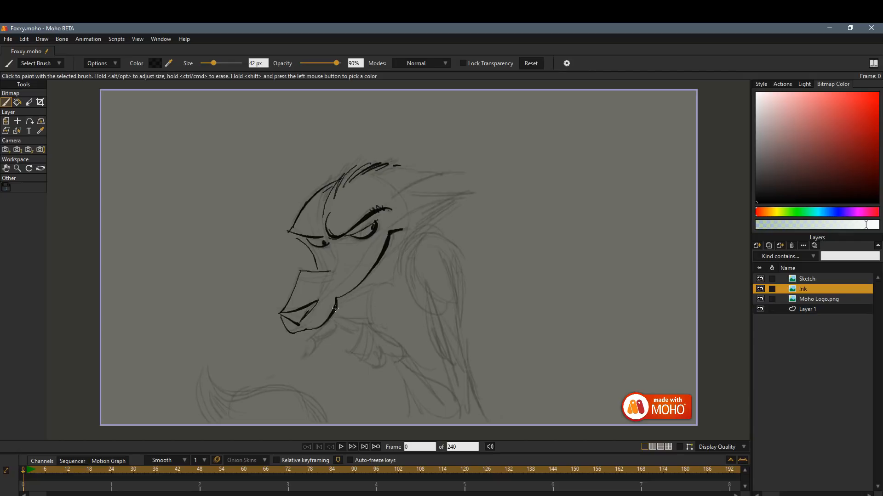
{"action": "mouse_move", "coordinate": [336, 301]}
{"action": "left_mouse_down"}
{"action": "mouse_move", "coordinate": [374, 290]}
{"action": "mouse_move", "coordinate": [399, 260]}
{"action": "left_mouse_up"}
{"action": "left_click_drag", "start_coordinate": [396, 190], "coordinate": [470, 192]}
{"action": "mouse_move", "coordinate": [402, 216]}
{"action": "left_mouse_down"}
{"action": "mouse_move", "coordinate": [458, 195]}
{"action": "mouse_move", "coordinate": [423, 233]}
{"action": "left_mouse_up"}
{"action": "mouse_move", "coordinate": [402, 186]}
{"action": "left_mouse_down"}
{"action": "mouse_move", "coordinate": [392, 193]}
{"action": "mouse_move", "coordinate": [451, 173]}
{"action": "mouse_move", "coordinate": [417, 193]}
{"action": "left_mouse_up"}
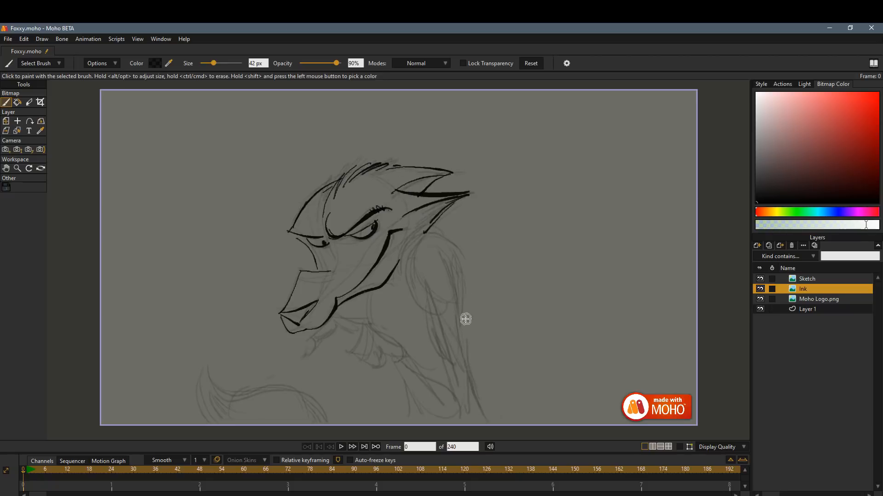
Ink the upright far ear above the forehead, undoing the first strokes and redrawing them.
{"action": "mouse_move", "coordinate": [302, 206]}
{"action": "left_mouse_down"}
{"action": "mouse_move", "coordinate": [310, 140]}
{"action": "mouse_move", "coordinate": [333, 182]}
{"action": "left_mouse_up"}
{"action": "key", "text": "ctrl+z"}
{"action": "key", "text": "ctrl+z"}
{"action": "mouse_move", "coordinate": [311, 198]}
{"action": "left_mouse_down"}
{"action": "mouse_move", "coordinate": [318, 134]}
{"action": "mouse_move", "coordinate": [347, 167]}
{"action": "mouse_move", "coordinate": [343, 184]}
{"action": "left_mouse_up"}
{"action": "left_click_drag", "start_coordinate": [315, 143], "coordinate": [316, 191]}
Ink the shoulder, upper arm with fur strokes, elbow and raised forearm over the sketch.
{"action": "mouse_move", "coordinate": [401, 249]}
{"action": "left_mouse_down"}
{"action": "mouse_move", "coordinate": [455, 268]}
{"action": "mouse_move", "coordinate": [461, 324]}
{"action": "left_mouse_up"}
{"action": "left_click_drag", "start_coordinate": [444, 251], "coordinate": [458, 279]}
{"action": "mouse_move", "coordinate": [406, 261]}
{"action": "left_mouse_down"}
{"action": "mouse_move", "coordinate": [410, 306]}
{"action": "mouse_move", "coordinate": [428, 312]}
{"action": "left_mouse_up"}
{"action": "left_click_drag", "start_coordinate": [431, 342], "coordinate": [455, 384]}
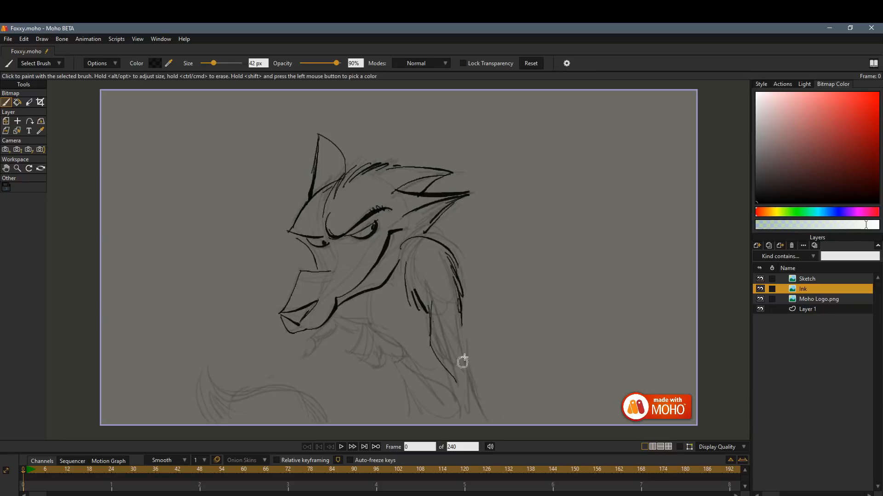
{"action": "left_click_drag", "start_coordinate": [461, 311], "coordinate": [470, 404]}
{"action": "left_click_drag", "start_coordinate": [405, 351], "coordinate": [459, 396]}
{"action": "mouse_move", "coordinate": [394, 360]}
{"action": "left_mouse_down"}
{"action": "mouse_move", "coordinate": [439, 419]}
{"action": "mouse_move", "coordinate": [454, 421]}
{"action": "left_mouse_up"}
{"action": "mouse_move", "coordinate": [452, 416]}
{"action": "left_mouse_down"}
{"action": "mouse_move", "coordinate": [471, 404]}
{"action": "mouse_move", "coordinate": [466, 423]}
{"action": "left_mouse_up"}
{"action": "left_click_drag", "start_coordinate": [422, 379], "coordinate": [440, 404]}
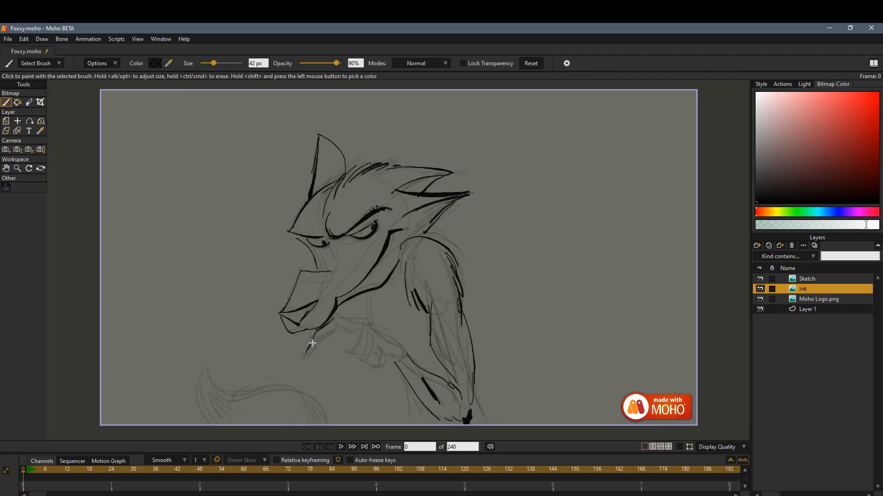
Ink the hand and fingers under the chin, plus the neck, chest and back lines.
{"action": "mouse_move", "coordinate": [331, 332]}
{"action": "left_mouse_down"}
{"action": "mouse_move", "coordinate": [320, 333]}
{"action": "mouse_move", "coordinate": [369, 326]}
{"action": "mouse_move", "coordinate": [346, 356]}
{"action": "mouse_move", "coordinate": [360, 359]}
{"action": "left_mouse_up"}
{"action": "left_click_drag", "start_coordinate": [359, 363], "coordinate": [373, 367]}
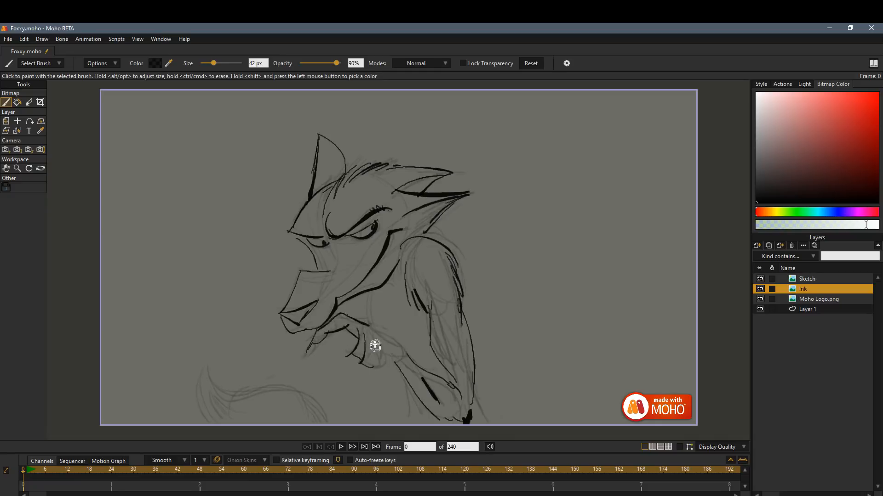
{"action": "mouse_move", "coordinate": [372, 337]}
{"action": "left_mouse_down"}
{"action": "mouse_move", "coordinate": [374, 359]}
{"action": "mouse_move", "coordinate": [405, 348]}
{"action": "left_mouse_up"}
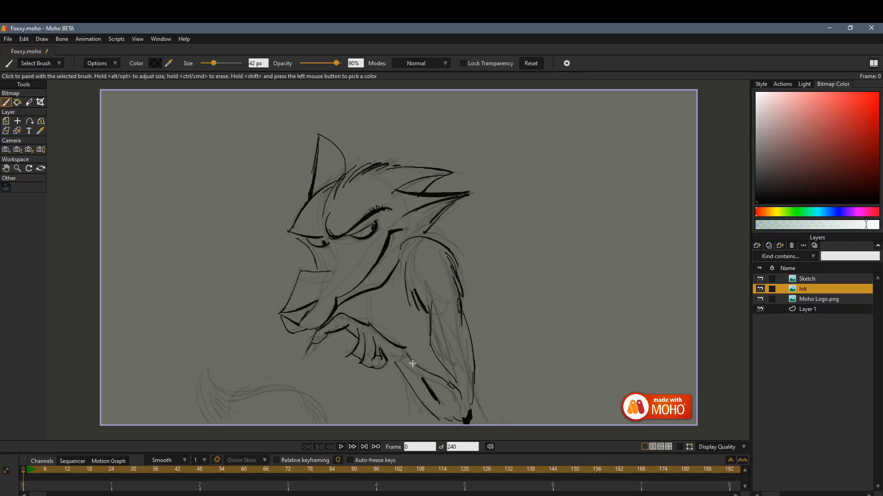
{"action": "left_click_drag", "start_coordinate": [371, 293], "coordinate": [373, 332]}
{"action": "left_click_drag", "start_coordinate": [397, 374], "coordinate": [406, 425]}
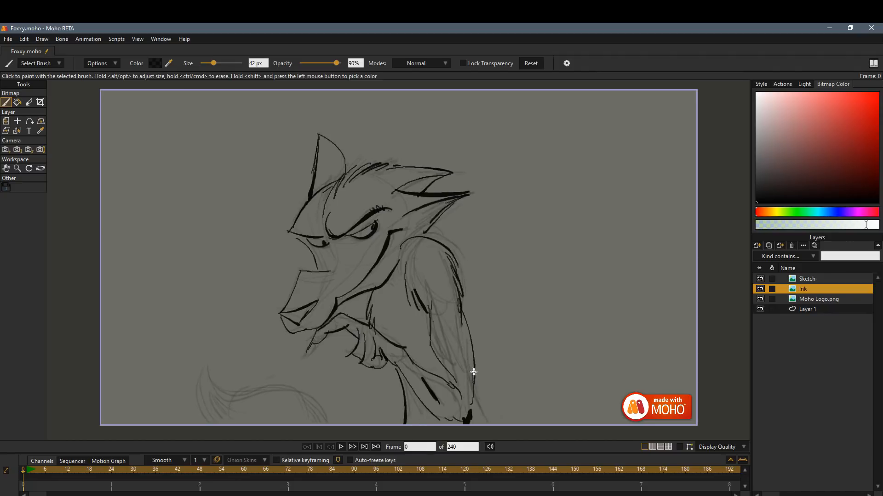
{"action": "left_click_drag", "start_coordinate": [474, 373], "coordinate": [488, 421]}
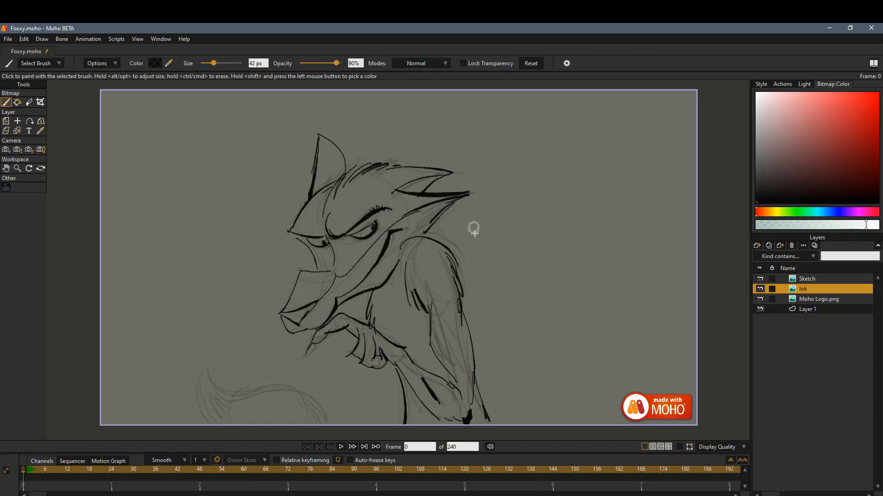
Try inking the tail outline on the Ink layer and undo it.
{"action": "mouse_move", "coordinate": [209, 366]}
{"action": "left_mouse_down"}
{"action": "mouse_move", "coordinate": [273, 380]}
{"action": "mouse_move", "coordinate": [331, 422]}
{"action": "left_mouse_up"}
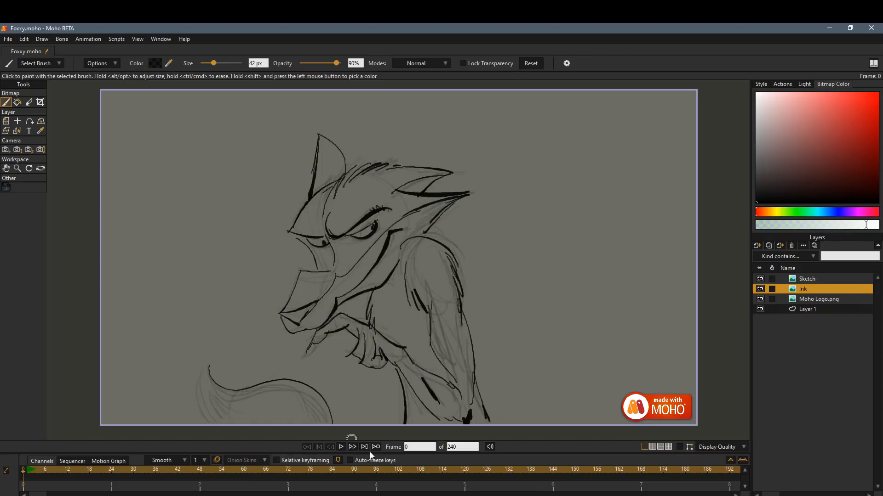
{"action": "key", "text": "ctrl+z"}
Rename the Ink layer as "Ink Body".
{"action": "double_click", "coordinate": [810, 291]}
{"action": "left_click", "coordinate": [95, 109]}
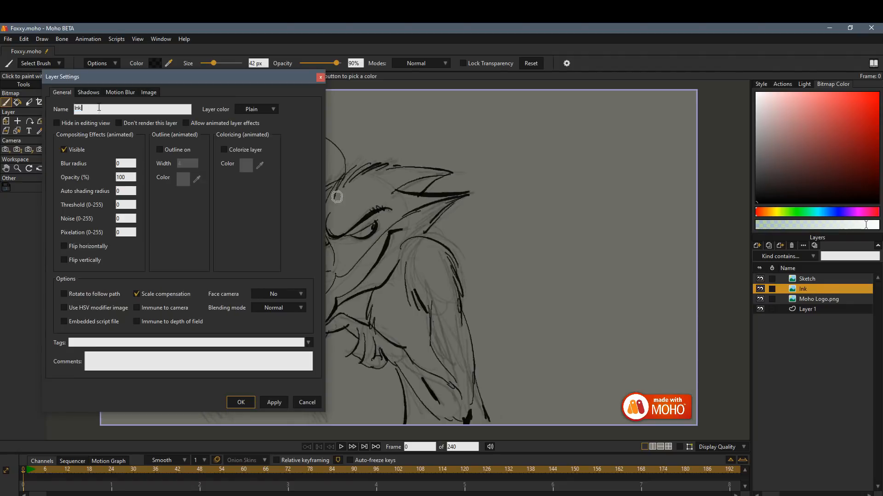
{"action": "type", "text": "Body"}
{"action": "key", "text": "Return"}
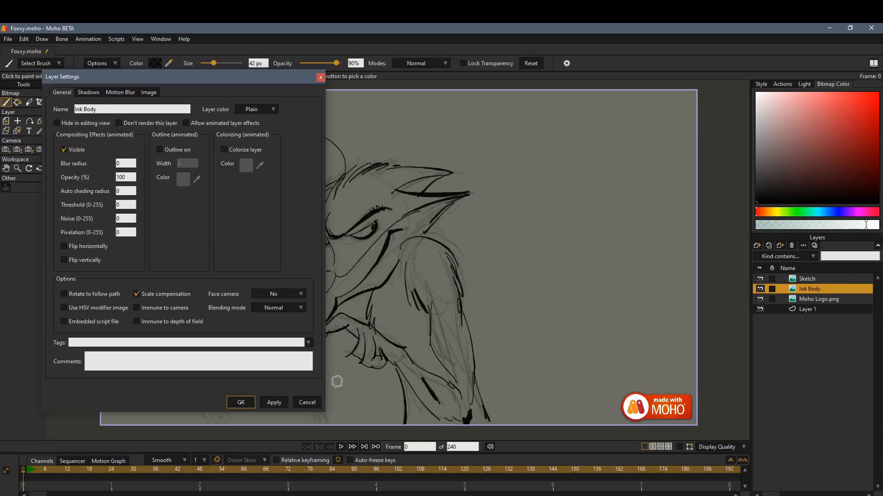
{"action": "left_click", "coordinate": [245, 400]}
Create a transparent 1920 × 1080 image layer named "Tail Ink" inside its own group, and place that group below Ink Body.
{"action": "left_click", "coordinate": [763, 245]}
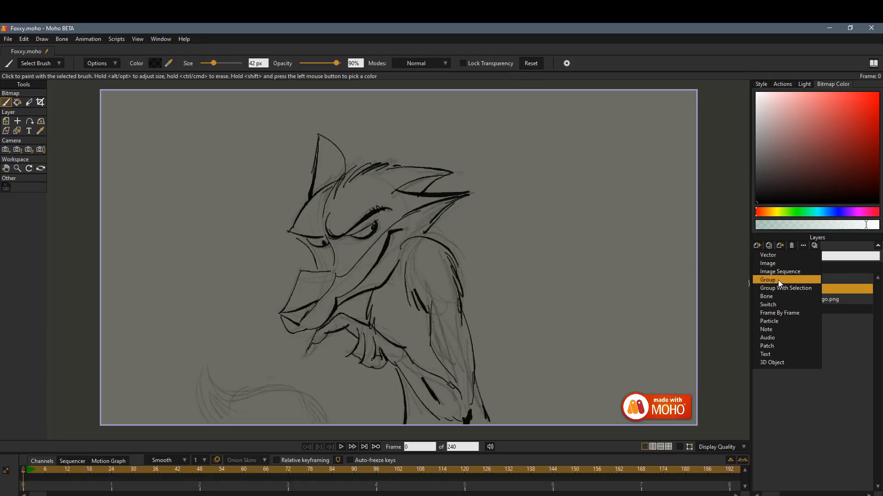
{"action": "left_click", "coordinate": [776, 265]}
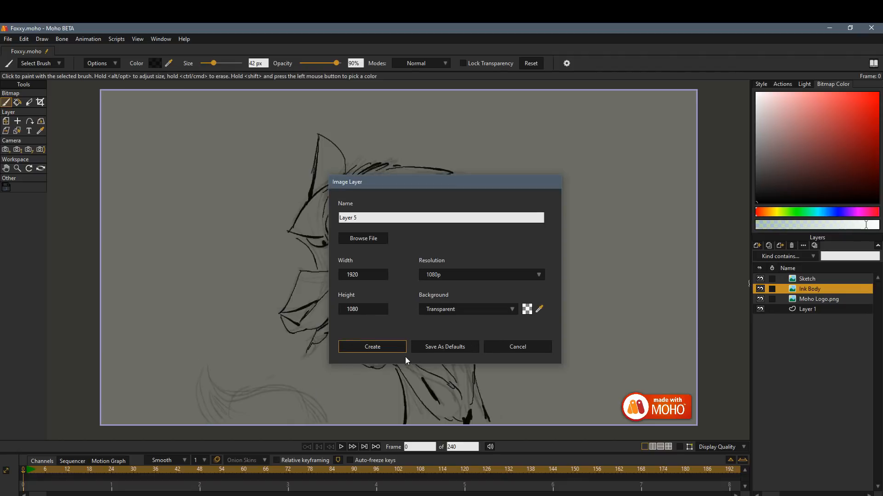
{"action": "triple_click", "coordinate": [363, 215]}
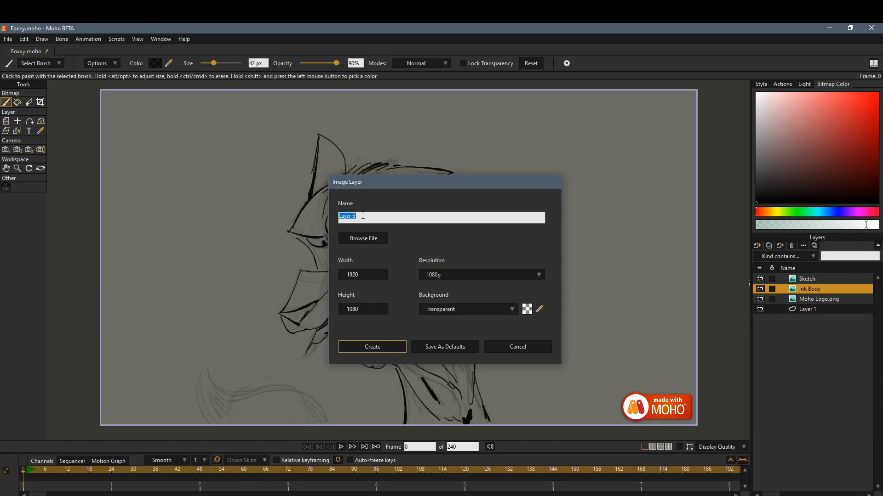
{"action": "type", "text": "Tail Ink"}
{"action": "key", "text": "Return"}
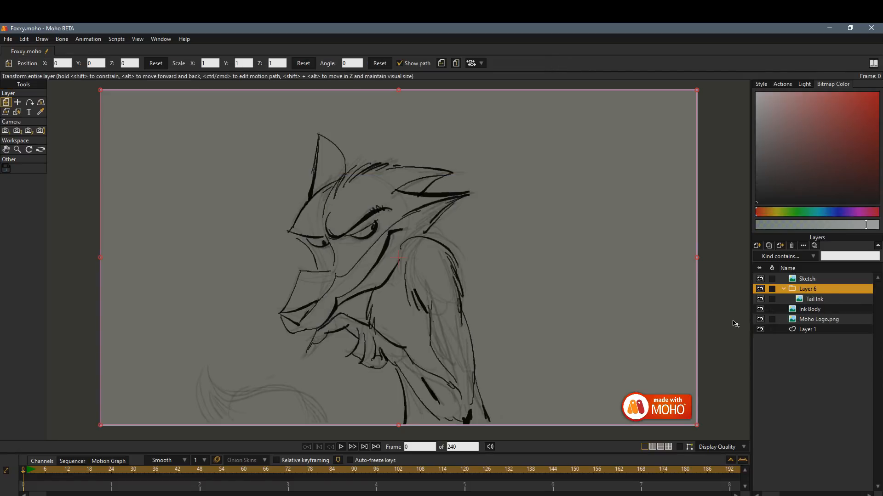
{"action": "left_click", "coordinate": [784, 288]}
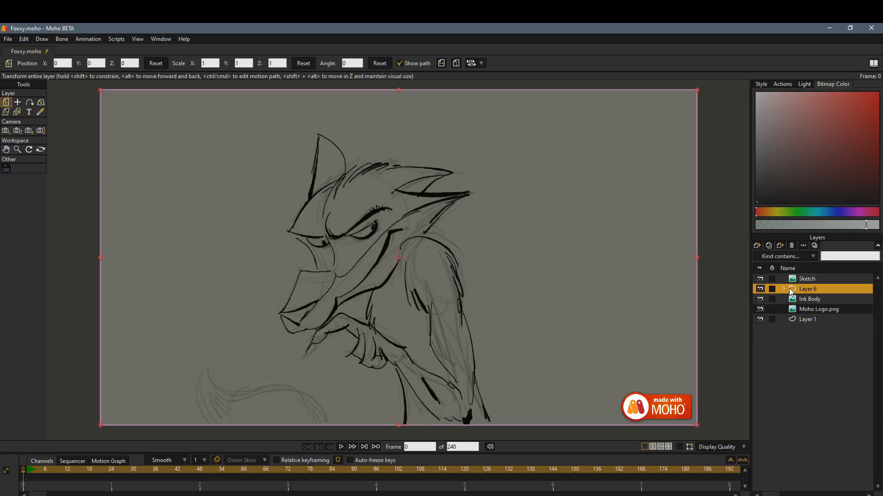
{"action": "left_click_drag", "start_coordinate": [820, 285], "coordinate": [820, 307]}
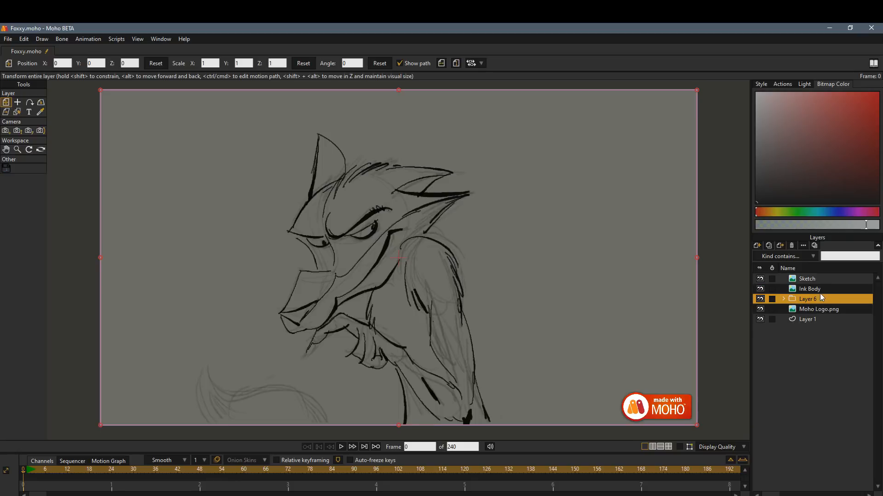
Group the Ink Body and Sketch layers together and name the group "Fox".
{"action": "left_click", "coordinate": [823, 288]}
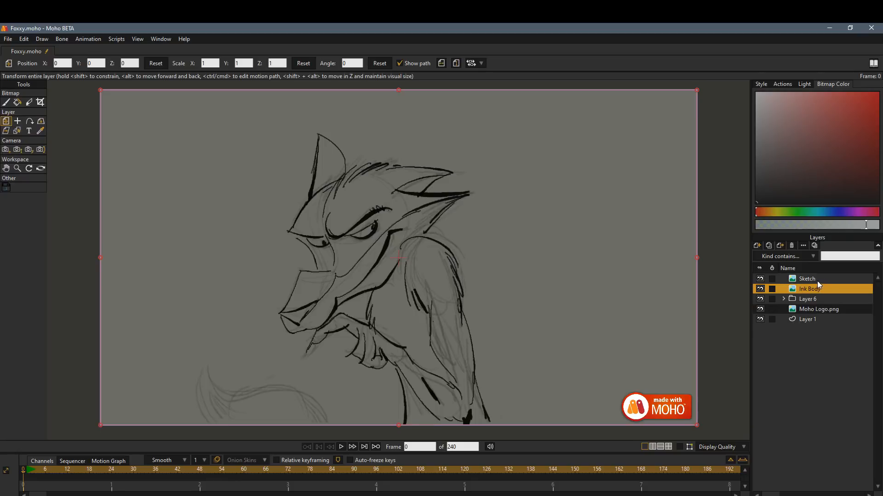
{"action": "left_click", "coordinate": [822, 281], "text": "ctrl"}
{"action": "right_click", "coordinate": [826, 281]}
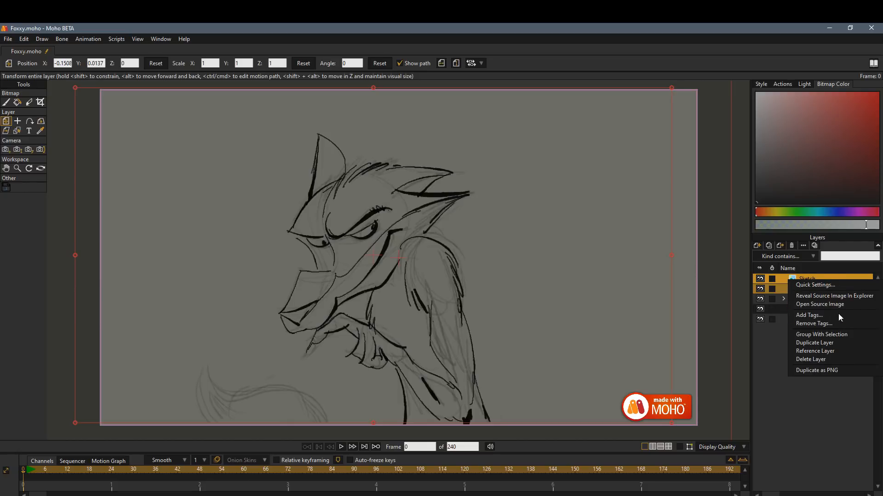
{"action": "left_click", "coordinate": [821, 334]}
{"action": "left_click", "coordinate": [816, 278]}
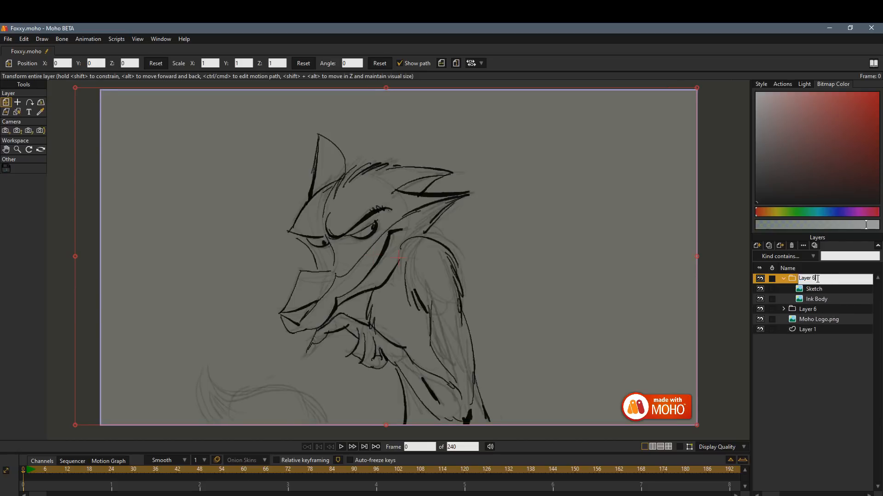
{"action": "left_click_drag", "start_coordinate": [819, 278], "coordinate": [770, 279]}
{"action": "type", "text": "Fox"}
{"action": "left_click", "coordinate": [784, 278]}
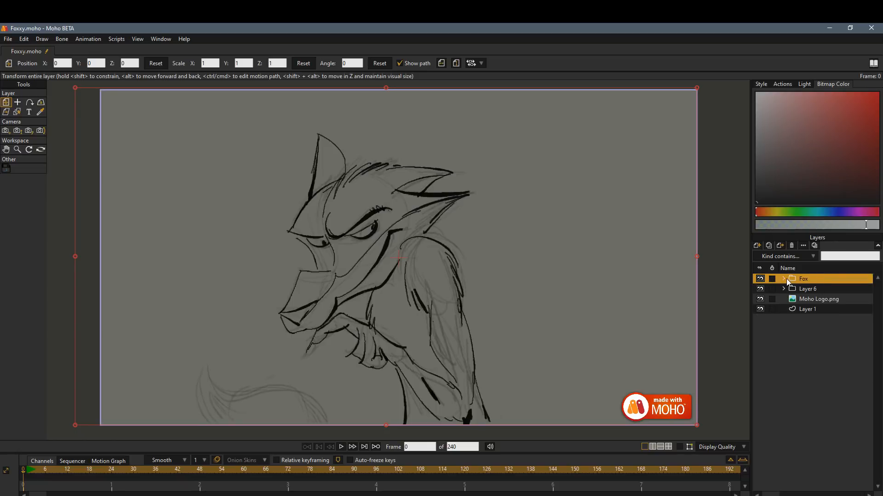
{"action": "left_click", "coordinate": [783, 279]}
{"action": "left_click", "coordinate": [823, 289]}
{"action": "left_click", "coordinate": [824, 299]}
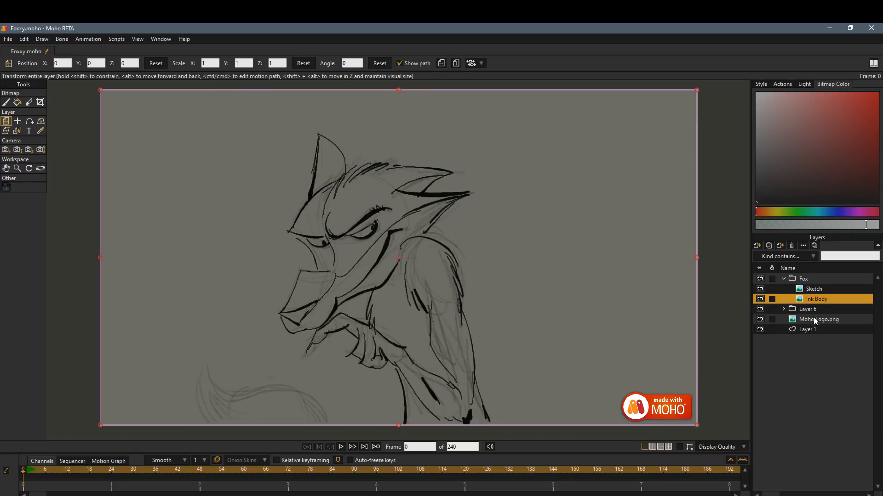
Rename the group containing Tail Ink as "Tail".
{"action": "left_click", "coordinate": [784, 310]}
{"action": "double_click", "coordinate": [810, 310]}
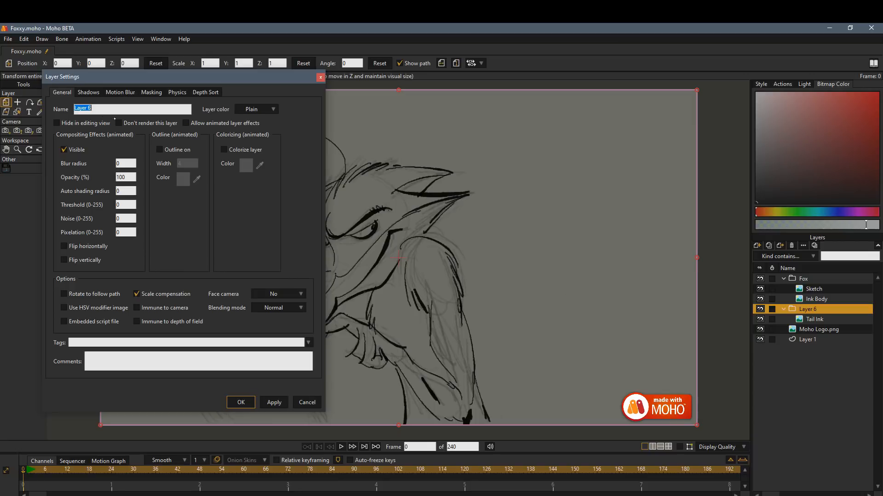
{"action": "left_click_drag", "start_coordinate": [95, 109], "coordinate": [74, 108]}
{"action": "mouse_move", "coordinate": [157, 167]}
{"action": "left_mouse_down"}
{"action": "mouse_move", "coordinate": [202, 172]}
{"action": "mouse_move", "coordinate": [191, 168]}
{"action": "mouse_move", "coordinate": [183, 191]}
{"action": "left_mouse_up"}
{"action": "left_click", "coordinate": [407, 181]}
{"action": "mouse_move", "coordinate": [208, 181]}
{"action": "left_mouse_down"}
{"action": "mouse_move", "coordinate": [198, 189]}
{"action": "mouse_move", "coordinate": [214, 190]}
{"action": "left_mouse_up"}
{"action": "left_click_drag", "start_coordinate": [213, 182], "coordinate": [229, 191]}
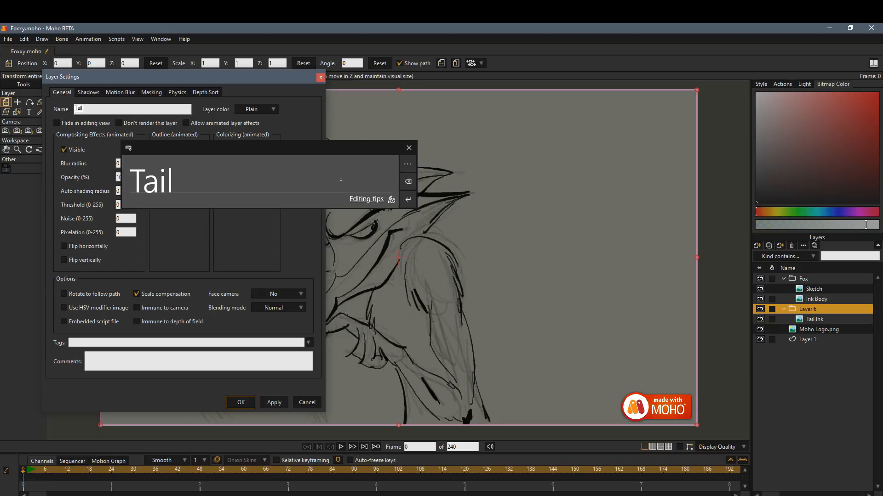
{"action": "left_click", "coordinate": [408, 200]}
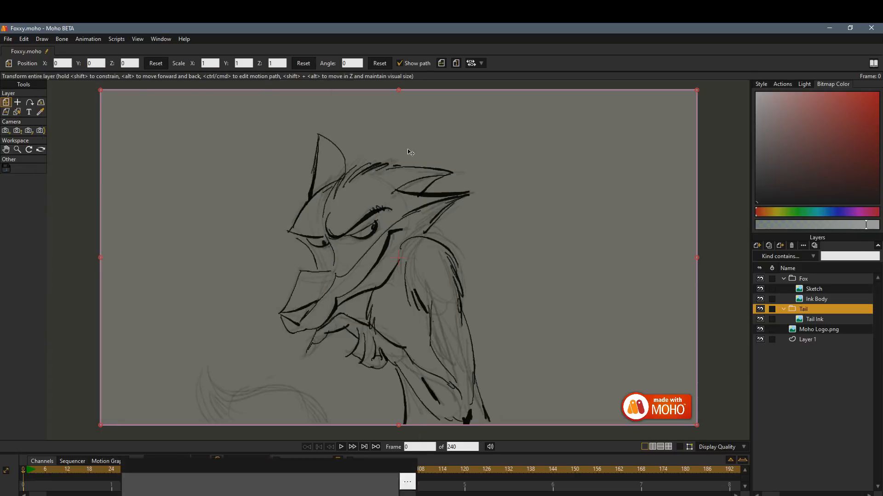
{"action": "left_click", "coordinate": [409, 154]}
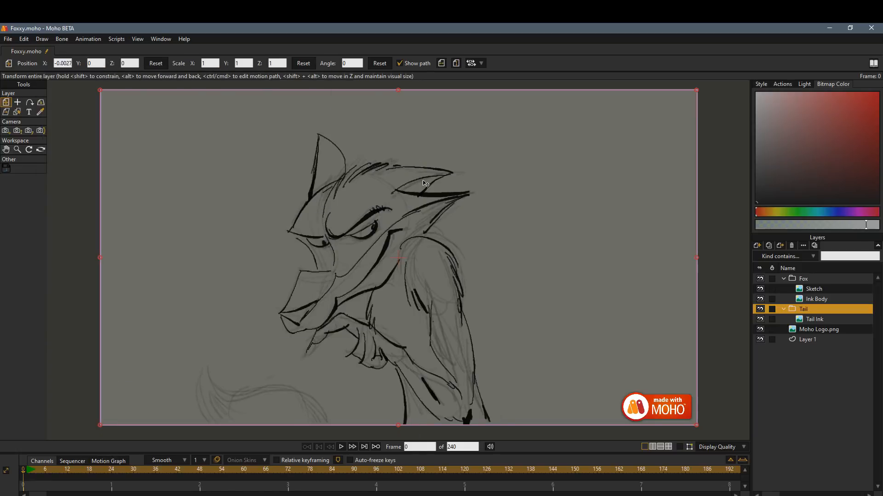
Ink the curved tail outline with a few fur strokes near its tip on the Tail Ink layer.
{"action": "left_click", "coordinate": [826, 319]}
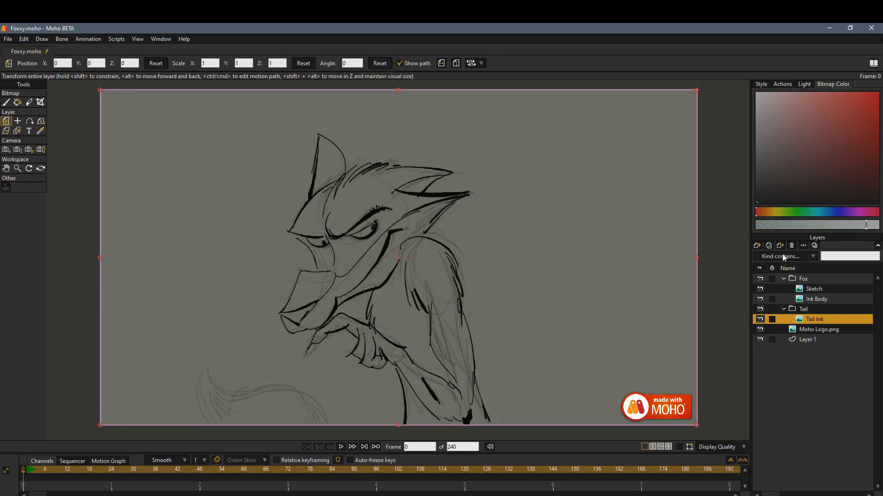
{"action": "left_click", "coordinate": [7, 103]}
{"action": "mouse_move", "coordinate": [211, 365]}
{"action": "left_mouse_down"}
{"action": "mouse_move", "coordinate": [299, 382]}
{"action": "mouse_move", "coordinate": [277, 387]}
{"action": "mouse_move", "coordinate": [296, 386]}
{"action": "mouse_move", "coordinate": [334, 424]}
{"action": "left_mouse_up"}
{"action": "mouse_move", "coordinate": [292, 390]}
{"action": "left_mouse_down"}
{"action": "mouse_move", "coordinate": [205, 377]}
{"action": "mouse_move", "coordinate": [233, 398]}
{"action": "mouse_move", "coordinate": [231, 417]}
{"action": "mouse_move", "coordinate": [208, 411]}
{"action": "left_mouse_up"}
{"action": "left_click", "coordinate": [209, 380]}
{"action": "left_click_drag", "start_coordinate": [208, 410], "coordinate": [221, 411]}
{"action": "mouse_move", "coordinate": [208, 365]}
{"action": "left_mouse_down"}
{"action": "mouse_move", "coordinate": [235, 427]}
{"action": "mouse_move", "coordinate": [213, 403]}
{"action": "left_mouse_up"}
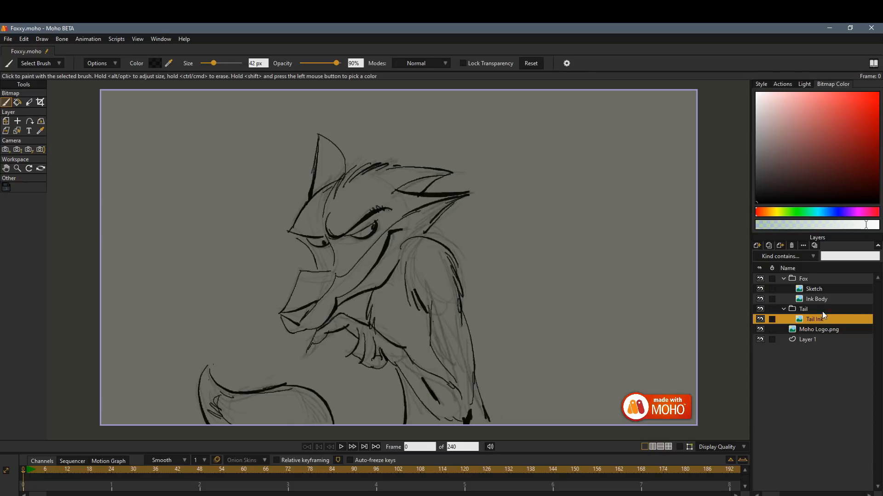
Create a transparent 1920 × 1080 image layer named "Body Colour" and place it below Ink Body in the Fox group.
{"action": "left_click", "coordinate": [821, 299]}
{"action": "left_click", "coordinate": [757, 246]}
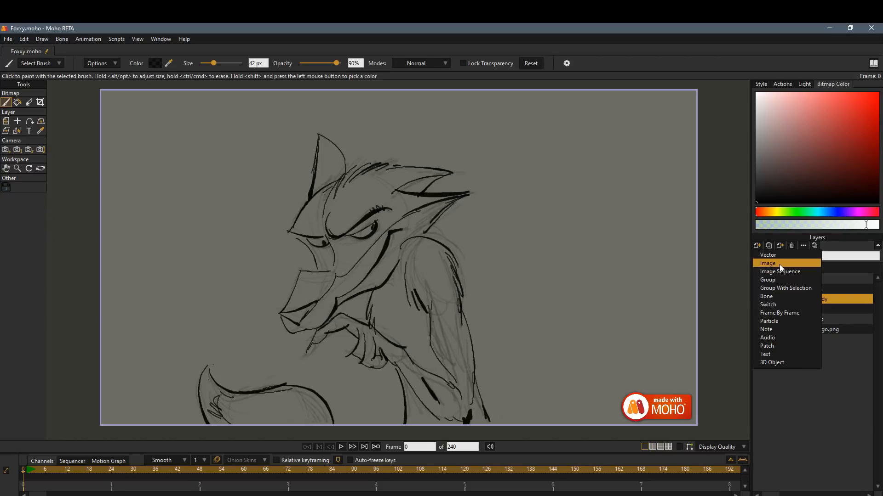
{"action": "left_click", "coordinate": [779, 264]}
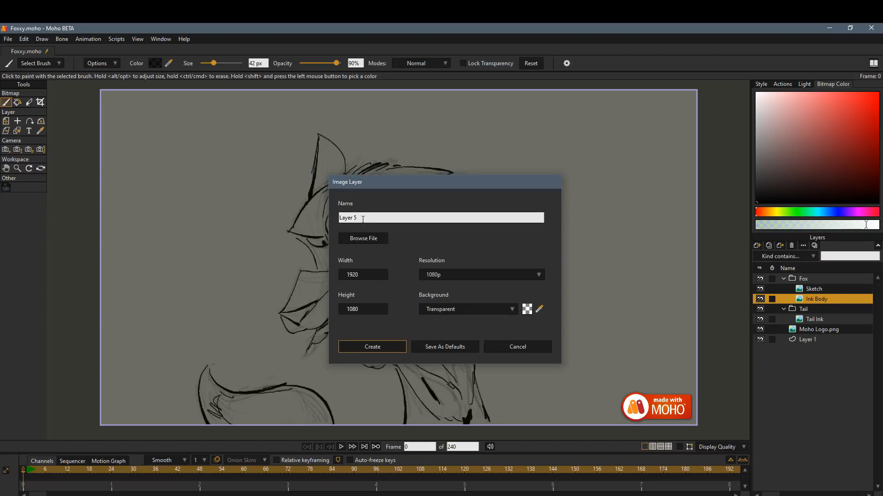
{"action": "left_click", "coordinate": [363, 219]}
{"action": "type", "text": "B"}
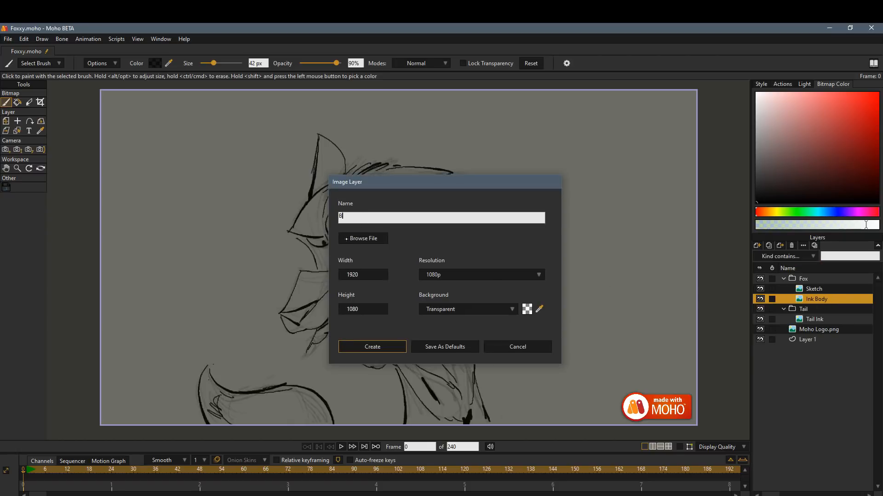
{"action": "type", "text": "ody Colour"}
{"action": "left_click", "coordinate": [387, 349]}
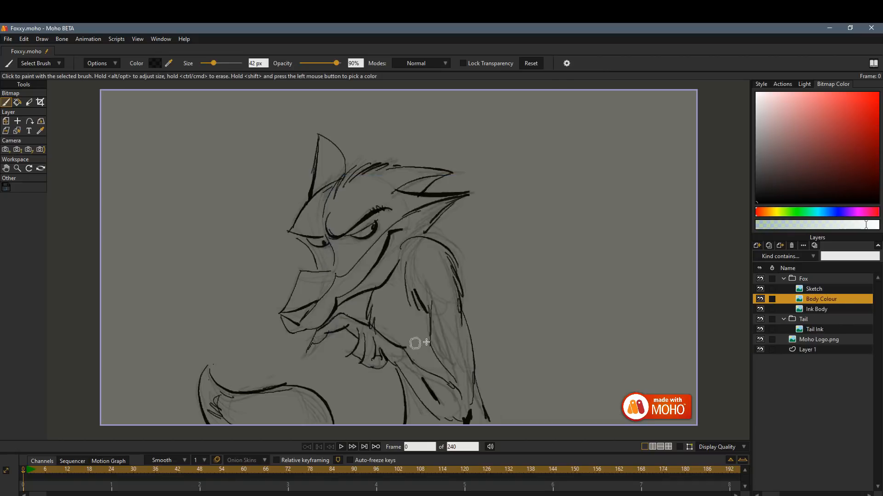
{"action": "left_click_drag", "start_coordinate": [822, 305], "coordinate": [835, 311]}
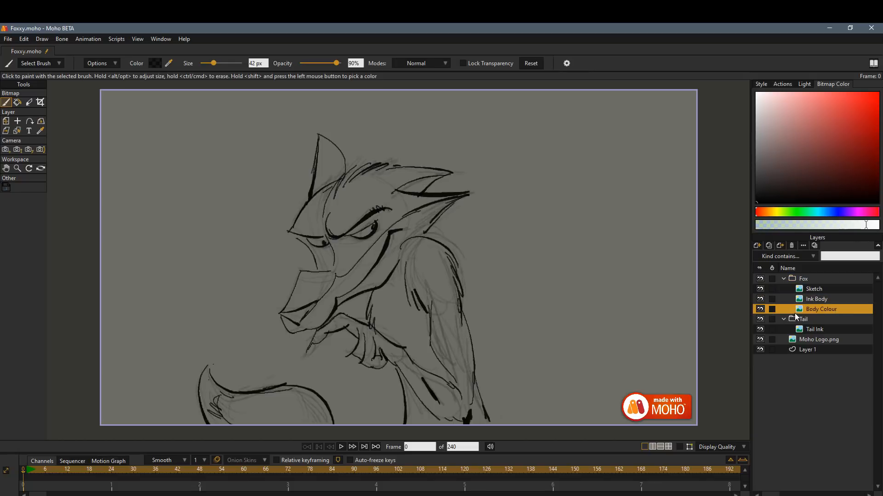
Hide the Sketch layer and set the bitmap brush colour to a muted red.
{"action": "left_click", "coordinate": [760, 288]}
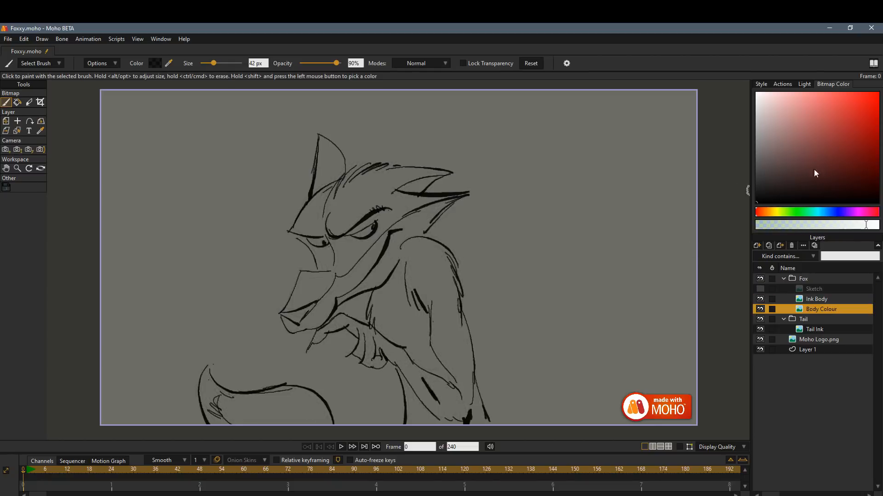
{"action": "mouse_move", "coordinate": [813, 174]}
{"action": "left_mouse_down"}
{"action": "mouse_move", "coordinate": [801, 129]}
{"action": "mouse_move", "coordinate": [810, 175]}
{"action": "left_mouse_up"}
{"action": "left_click", "coordinate": [837, 152]}
{"action": "left_click", "coordinate": [761, 84]}
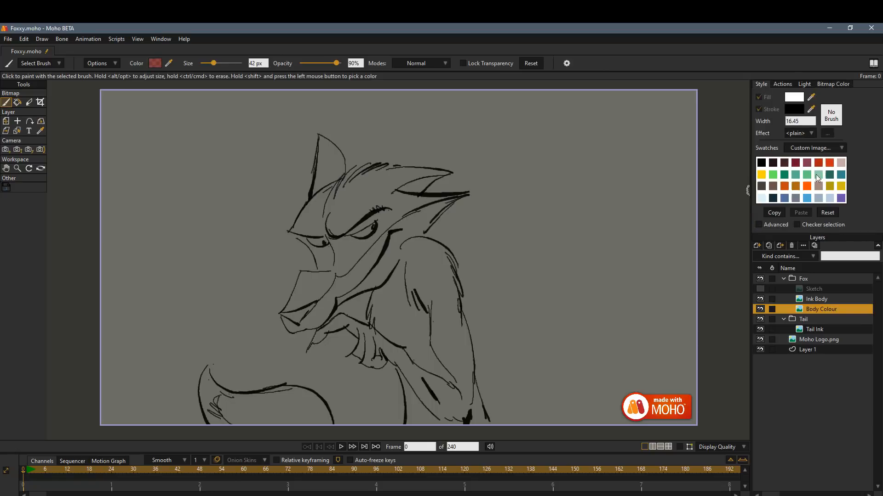
Try out a dark red and a light green swatch as the fill colour.
{"action": "left_click", "coordinate": [794, 98]}
{"action": "left_click", "coordinate": [368, 148]}
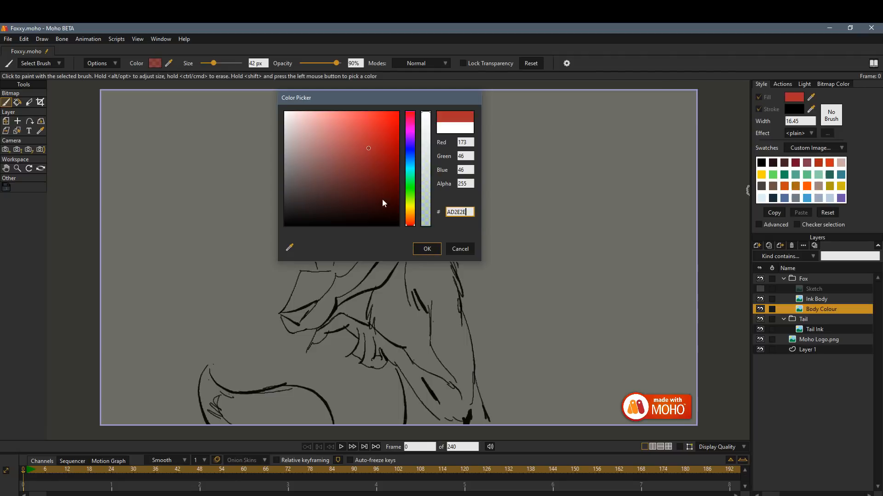
{"action": "left_click", "coordinate": [375, 193]}
{"action": "left_click", "coordinate": [427, 249]}
{"action": "left_click", "coordinate": [818, 174]}
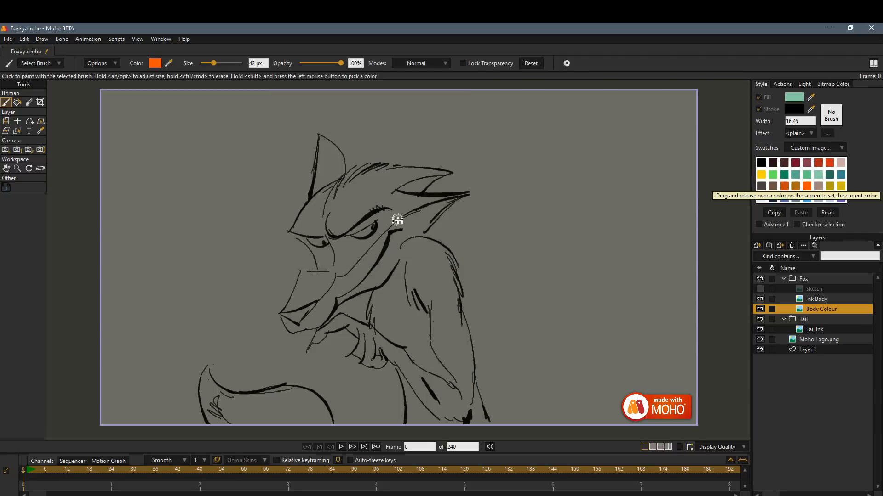
Start colouring the fox's face in bright orange, switching to the dark orange swatch for the forehead and hair.
{"action": "mouse_move", "coordinate": [398, 208]}
{"action": "left_mouse_down"}
{"action": "mouse_move", "coordinate": [354, 249]}
{"action": "mouse_move", "coordinate": [376, 213]}
{"action": "mouse_move", "coordinate": [370, 204]}
{"action": "mouse_move", "coordinate": [332, 239]}
{"action": "mouse_move", "coordinate": [344, 224]}
{"action": "mouse_move", "coordinate": [330, 193]}
{"action": "left_mouse_up"}
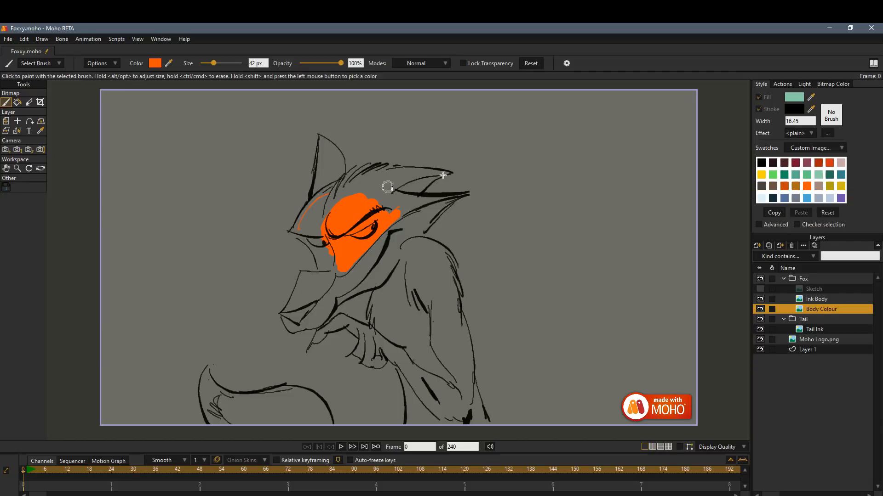
{"action": "mouse_move", "coordinate": [169, 64]}
{"action": "left_mouse_down"}
{"action": "mouse_move", "coordinate": [727, 186]}
{"action": "mouse_move", "coordinate": [787, 186]}
{"action": "left_mouse_up"}
{"action": "mouse_move", "coordinate": [339, 230]}
{"action": "left_mouse_down"}
{"action": "mouse_move", "coordinate": [365, 191]}
{"action": "mouse_move", "coordinate": [330, 223]}
{"action": "mouse_move", "coordinate": [373, 185]}
{"action": "mouse_move", "coordinate": [427, 174]}
{"action": "mouse_move", "coordinate": [376, 182]}
{"action": "mouse_move", "coordinate": [438, 175]}
{"action": "mouse_move", "coordinate": [388, 186]}
{"action": "mouse_move", "coordinate": [389, 197]}
{"action": "mouse_move", "coordinate": [417, 202]}
{"action": "mouse_move", "coordinate": [399, 200]}
{"action": "mouse_move", "coordinate": [373, 228]}
{"action": "mouse_move", "coordinate": [430, 199]}
{"action": "mouse_move", "coordinate": [342, 253]}
{"action": "mouse_move", "coordinate": [320, 225]}
{"action": "mouse_move", "coordinate": [355, 191]}
{"action": "mouse_move", "coordinate": [320, 222]}
{"action": "mouse_move", "coordinate": [394, 175]}
{"action": "left_mouse_up"}
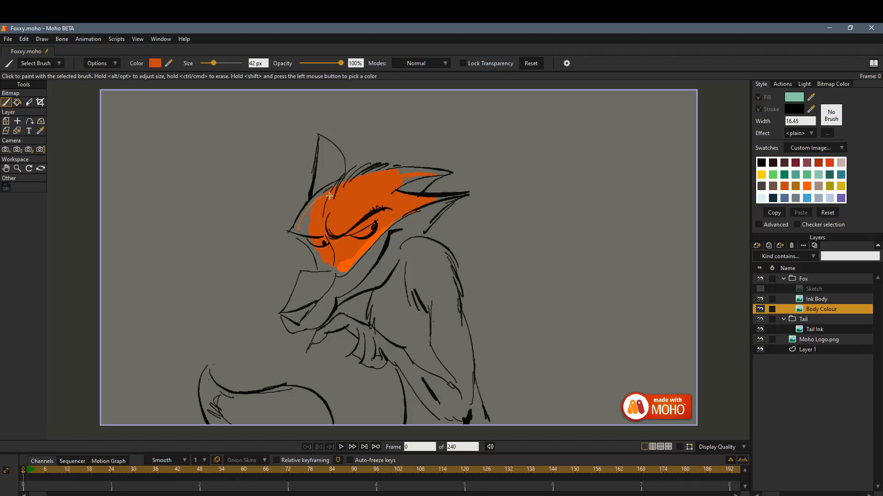
Fill the fox's muzzle, ears, neck, torso, arm and hand with dark orange on the Body Colour layer.
{"action": "mouse_move", "coordinate": [294, 230]}
{"action": "left_mouse_down"}
{"action": "mouse_move", "coordinate": [322, 258]}
{"action": "mouse_move", "coordinate": [301, 235]}
{"action": "mouse_move", "coordinate": [326, 278]}
{"action": "mouse_move", "coordinate": [287, 310]}
{"action": "mouse_move", "coordinate": [301, 278]}
{"action": "mouse_move", "coordinate": [336, 276]}
{"action": "mouse_move", "coordinate": [287, 318]}
{"action": "mouse_move", "coordinate": [290, 327]}
{"action": "mouse_move", "coordinate": [292, 311]}
{"action": "mouse_move", "coordinate": [307, 324]}
{"action": "left_mouse_up"}
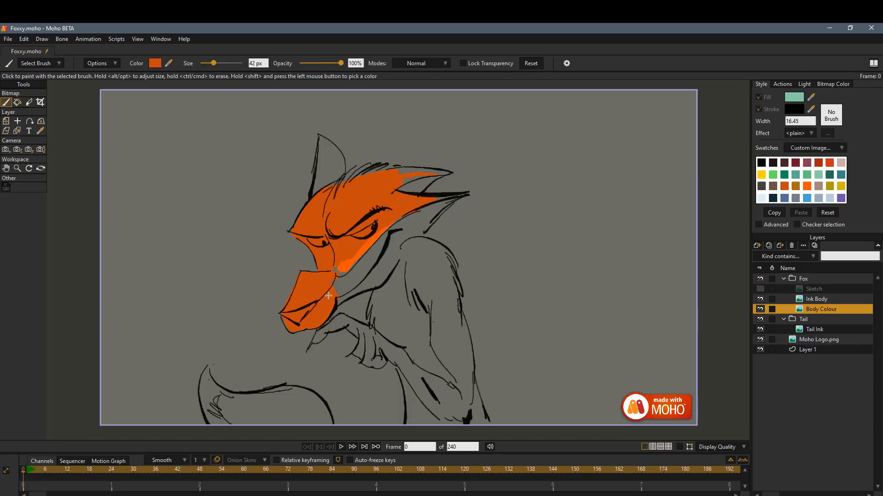
{"action": "mouse_move", "coordinate": [328, 295]}
{"action": "left_mouse_down"}
{"action": "mouse_move", "coordinate": [338, 265]}
{"action": "mouse_move", "coordinate": [338, 289]}
{"action": "left_mouse_up"}
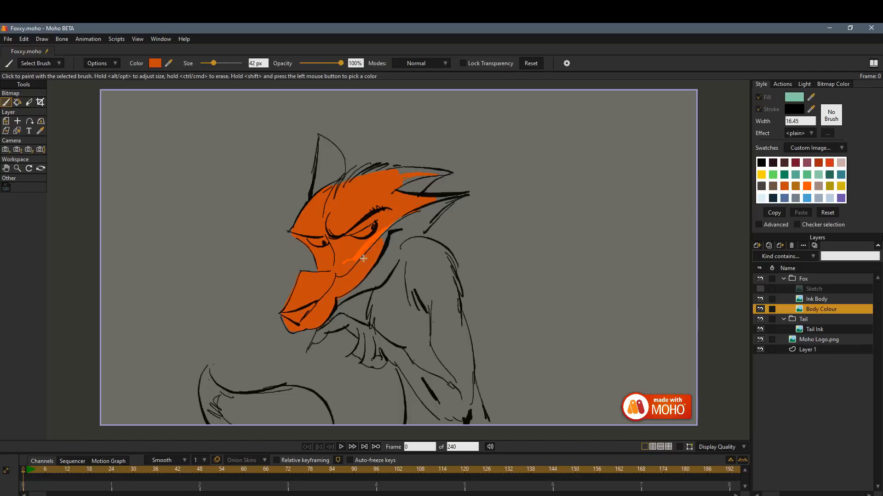
{"action": "mouse_move", "coordinate": [363, 259]}
{"action": "left_mouse_down"}
{"action": "mouse_move", "coordinate": [331, 302]}
{"action": "mouse_move", "coordinate": [382, 275]}
{"action": "mouse_move", "coordinate": [362, 285]}
{"action": "mouse_move", "coordinate": [385, 260]}
{"action": "left_mouse_up"}
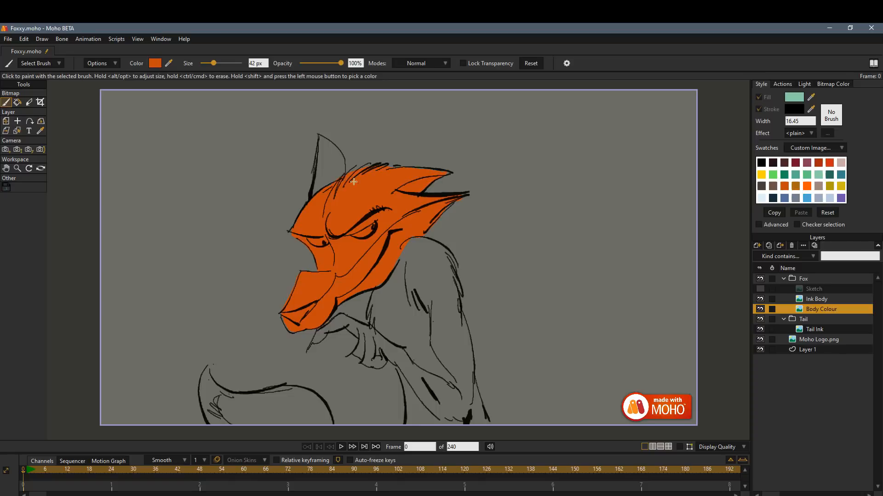
{"action": "mouse_move", "coordinate": [332, 200]}
{"action": "left_mouse_down"}
{"action": "mouse_move", "coordinate": [320, 143]}
{"action": "mouse_move", "coordinate": [315, 183]}
{"action": "mouse_move", "coordinate": [320, 142]}
{"action": "mouse_move", "coordinate": [316, 192]}
{"action": "mouse_move", "coordinate": [331, 154]}
{"action": "left_mouse_up"}
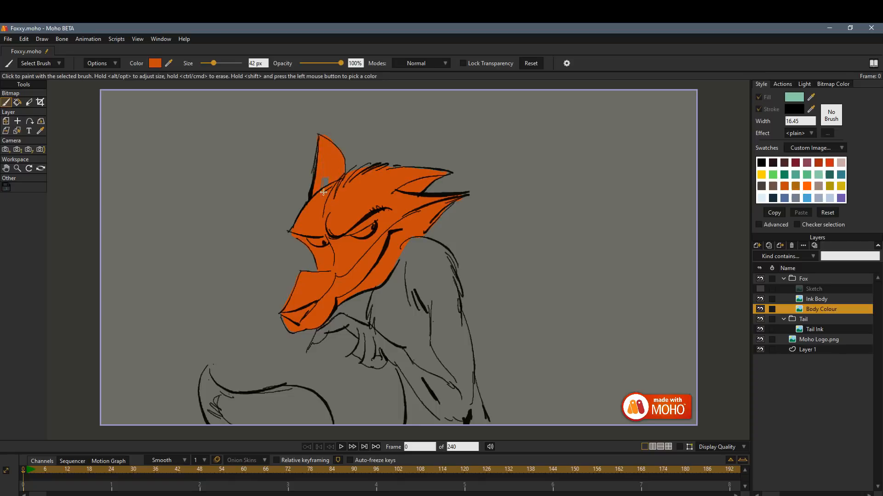
{"action": "mouse_move", "coordinate": [395, 256]}
{"action": "left_mouse_down"}
{"action": "mouse_move", "coordinate": [393, 308]}
{"action": "mouse_move", "coordinate": [382, 280]}
{"action": "mouse_move", "coordinate": [375, 294]}
{"action": "mouse_move", "coordinate": [373, 316]}
{"action": "mouse_move", "coordinate": [388, 333]}
{"action": "mouse_move", "coordinate": [413, 290]}
{"action": "mouse_move", "coordinate": [416, 242]}
{"action": "mouse_move", "coordinate": [443, 261]}
{"action": "mouse_move", "coordinate": [433, 273]}
{"action": "mouse_move", "coordinate": [426, 362]}
{"action": "mouse_move", "coordinate": [462, 378]}
{"action": "mouse_move", "coordinate": [464, 363]}
{"action": "mouse_move", "coordinate": [434, 413]}
{"action": "left_mouse_up"}
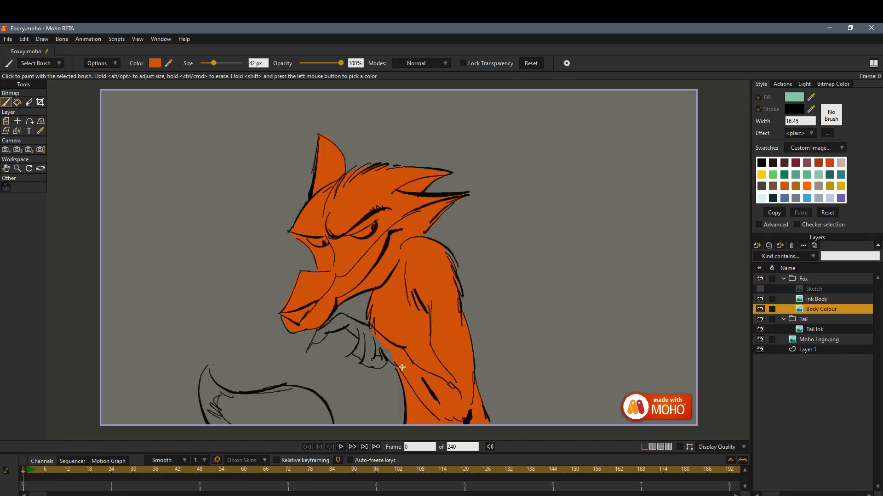
{"action": "mouse_move", "coordinate": [402, 368]}
{"action": "left_mouse_down"}
{"action": "mouse_move", "coordinate": [359, 354]}
{"action": "mouse_move", "coordinate": [378, 357]}
{"action": "mouse_move", "coordinate": [346, 321]}
{"action": "mouse_move", "coordinate": [316, 341]}
{"action": "left_mouse_up"}
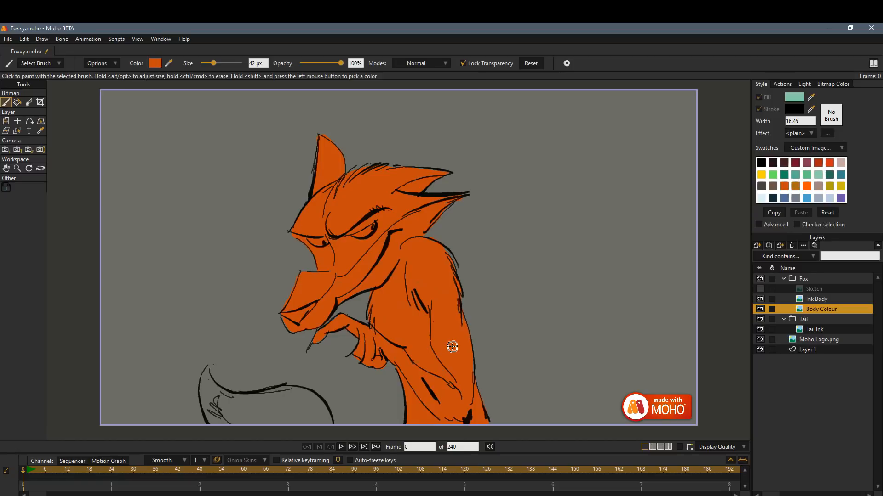
Paint bright orange highlights on the fox's brow, muzzle and upper arm with transparency locked.
{"action": "left_click", "coordinate": [807, 186]}
{"action": "mouse_move", "coordinate": [298, 226]}
{"action": "left_mouse_down"}
{"action": "mouse_move", "coordinate": [325, 191]}
{"action": "mouse_move", "coordinate": [315, 211]}
{"action": "mouse_move", "coordinate": [322, 238]}
{"action": "mouse_move", "coordinate": [310, 241]}
{"action": "mouse_move", "coordinate": [320, 262]}
{"action": "mouse_move", "coordinate": [303, 241]}
{"action": "mouse_move", "coordinate": [321, 257]}
{"action": "mouse_move", "coordinate": [329, 252]}
{"action": "mouse_move", "coordinate": [291, 300]}
{"action": "mouse_move", "coordinate": [298, 279]}
{"action": "mouse_move", "coordinate": [289, 310]}
{"action": "left_mouse_up"}
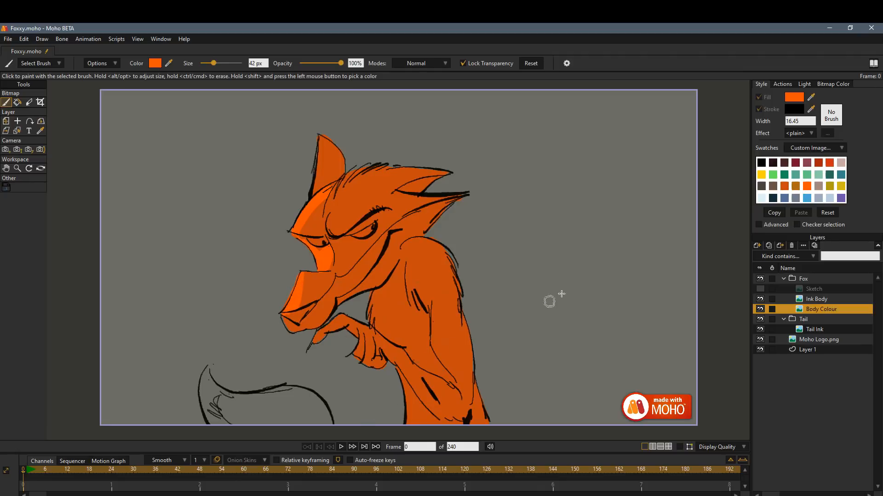
{"action": "left_click_drag", "start_coordinate": [414, 262], "coordinate": [448, 362]}
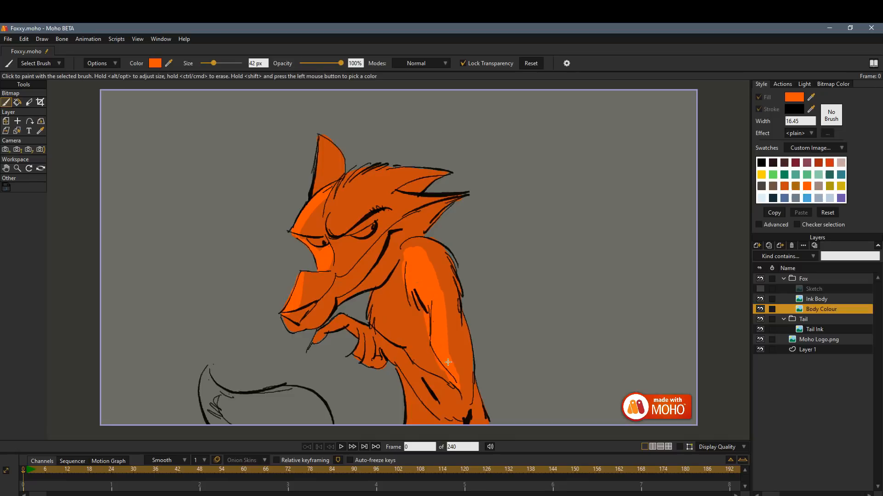
Import the palette image P0.png as a layer above Body Colour in the Fox group.
{"action": "left_click", "coordinate": [407, 316], "text": "shift"}
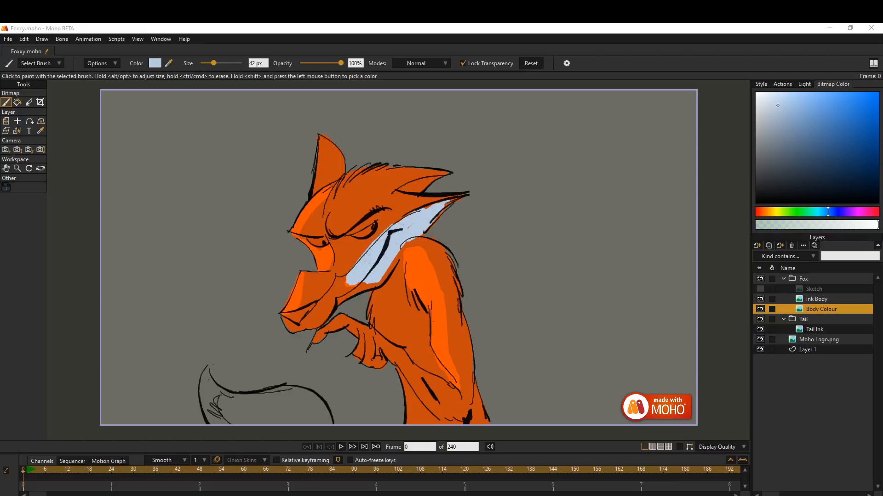
{"action": "left_click", "coordinate": [355, 107]}
{"action": "left_click_drag", "start_coordinate": [82, 127], "coordinate": [128, 124]}
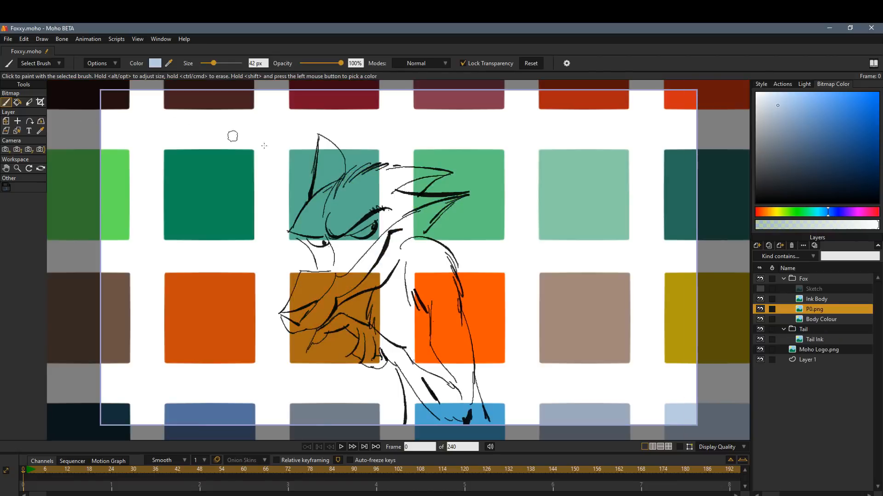
Scale the P0.png palette to 0.1622 in the canvas's upper-right corner and move its layer to the top of the Fox group.
{"action": "left_click", "coordinate": [6, 121]}
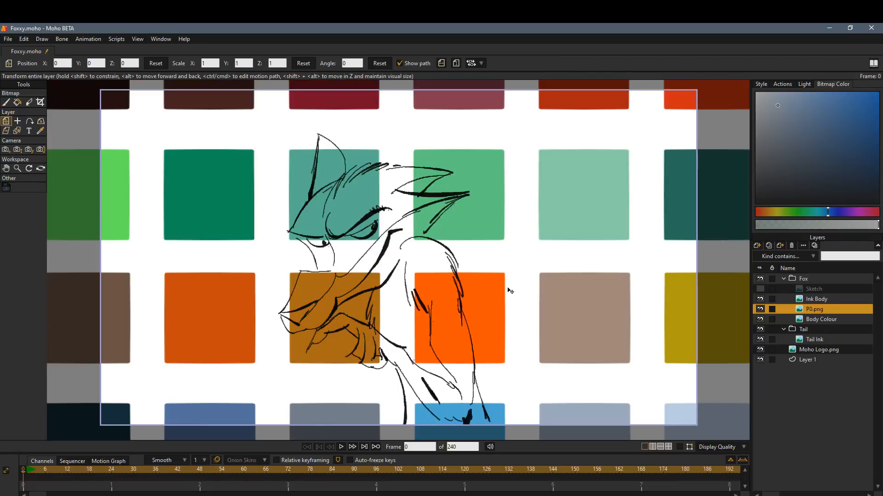
{"action": "left_click_drag", "start_coordinate": [645, 323], "coordinate": [495, 275]}
{"action": "scroll", "coordinate": [494, 275], "scroll_direction": "down", "scroll_amount": 5}
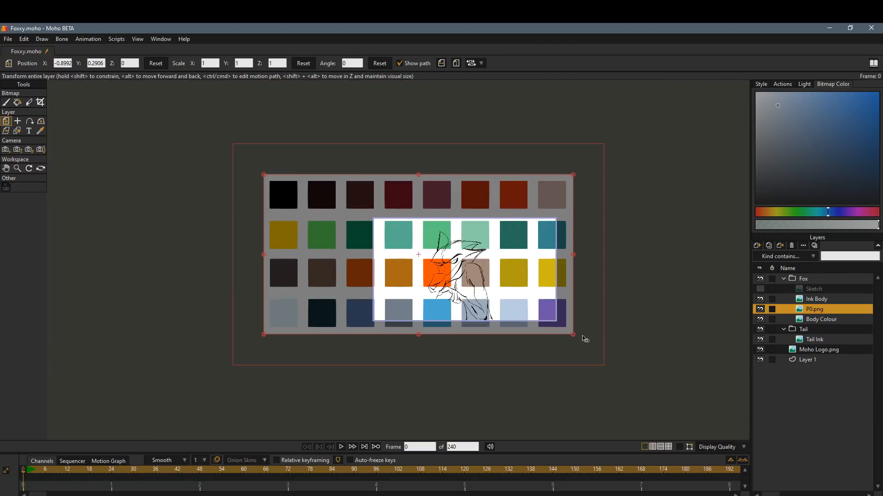
{"action": "left_click_drag", "start_coordinate": [573, 337], "coordinate": [399, 230]}
{"action": "scroll", "coordinate": [438, 266], "scroll_direction": "up", "scroll_amount": 5}
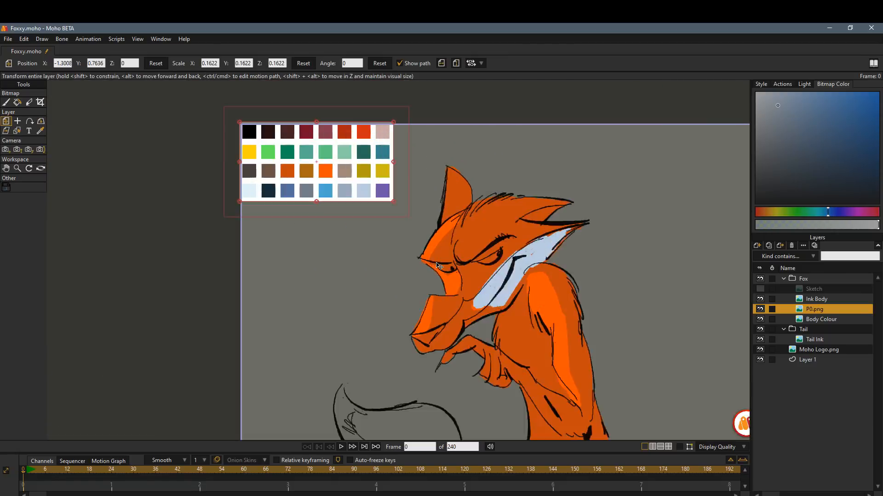
{"action": "left_click_drag", "start_coordinate": [417, 272], "coordinate": [280, 250]}
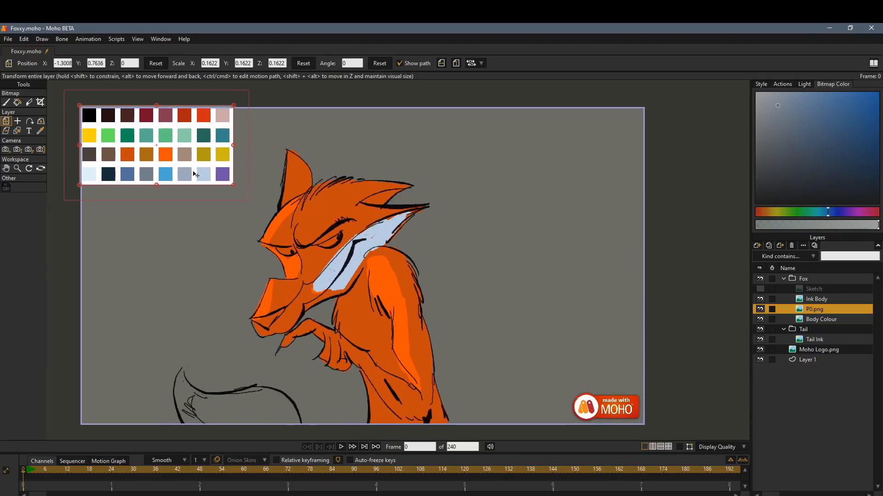
{"action": "left_click_drag", "start_coordinate": [195, 175], "coordinate": [580, 162]}
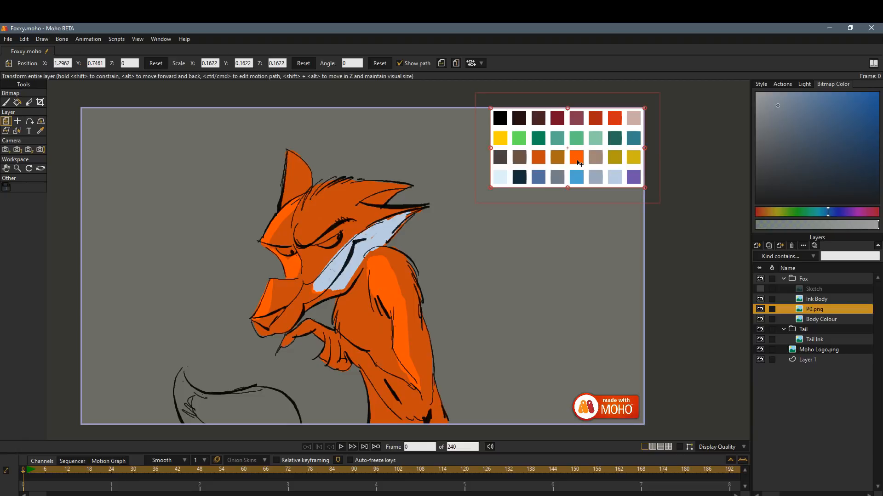
{"action": "left_click_drag", "start_coordinate": [830, 314], "coordinate": [832, 276]}
Paint the fox's cheek, jaw, chest and belly on the Body Colour layer with pale blue sampled from the palette.
{"action": "left_click", "coordinate": [829, 320]}
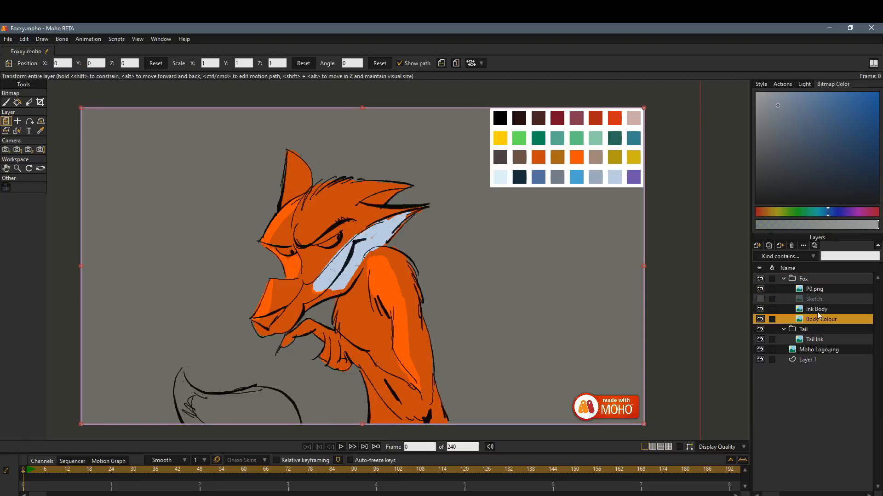
{"action": "mouse_move", "coordinate": [577, 139]}
{"action": "left_mouse_down"}
{"action": "mouse_move", "coordinate": [576, 120]}
{"action": "mouse_move", "coordinate": [547, 121]}
{"action": "mouse_move", "coordinate": [522, 153]}
{"action": "mouse_move", "coordinate": [631, 118]}
{"action": "mouse_move", "coordinate": [606, 169]}
{"action": "mouse_move", "coordinate": [586, 168]}
{"action": "mouse_move", "coordinate": [614, 177]}
{"action": "left_mouse_up"}
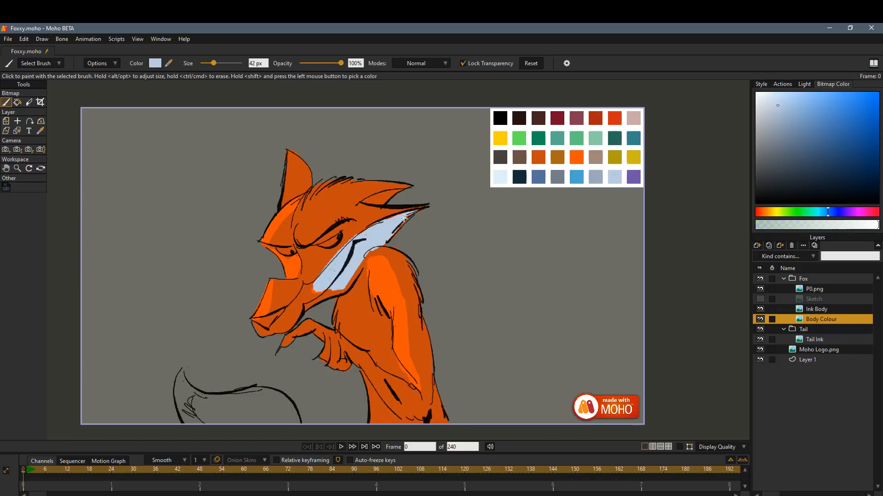
{"action": "left_click_drag", "start_coordinate": [380, 224], "coordinate": [344, 257]}
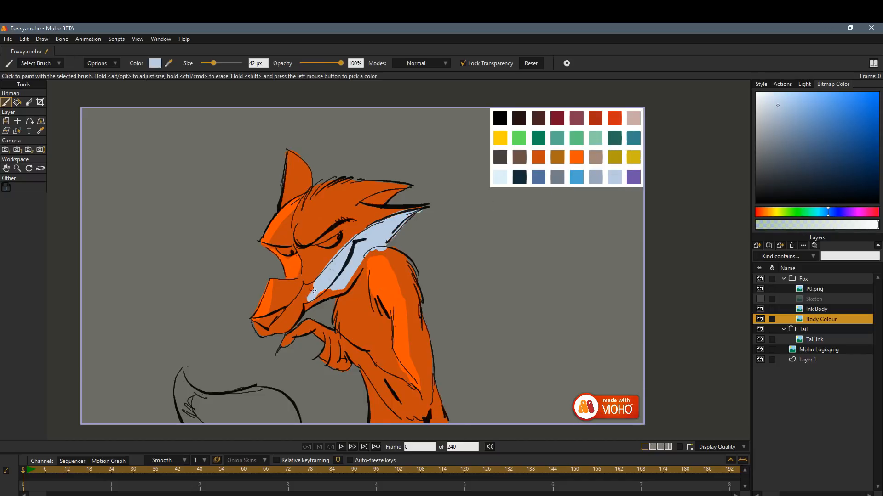
{"action": "mouse_move", "coordinate": [306, 287]}
{"action": "left_mouse_down"}
{"action": "mouse_move", "coordinate": [281, 322]}
{"action": "mouse_move", "coordinate": [342, 289]}
{"action": "mouse_move", "coordinate": [365, 250]}
{"action": "mouse_move", "coordinate": [342, 316]}
{"action": "mouse_move", "coordinate": [334, 317]}
{"action": "mouse_move", "coordinate": [380, 349]}
{"action": "mouse_move", "coordinate": [364, 271]}
{"action": "mouse_move", "coordinate": [381, 330]}
{"action": "mouse_move", "coordinate": [384, 323]}
{"action": "mouse_move", "coordinate": [365, 328]}
{"action": "mouse_move", "coordinate": [361, 341]}
{"action": "mouse_move", "coordinate": [381, 362]}
{"action": "left_mouse_up"}
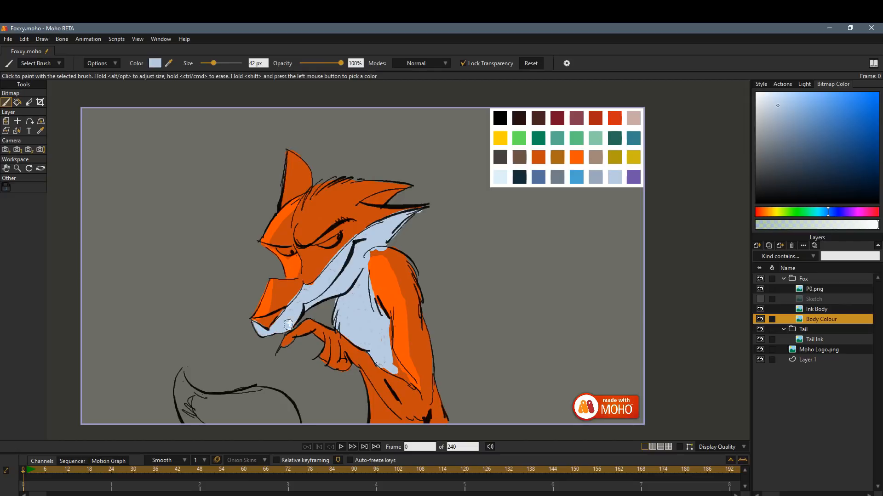
{"action": "left_click", "coordinate": [48, 64]}
{"action": "left_click", "coordinate": [120, 117]}
{"action": "mouse_move", "coordinate": [391, 364]}
{"action": "left_mouse_down"}
{"action": "mouse_move", "coordinate": [405, 380]}
{"action": "mouse_move", "coordinate": [367, 401]}
{"action": "mouse_move", "coordinate": [359, 379]}
{"action": "mouse_move", "coordinate": [401, 425]}
{"action": "mouse_move", "coordinate": [395, 430]}
{"action": "mouse_move", "coordinate": [394, 344]}
{"action": "left_mouse_up"}
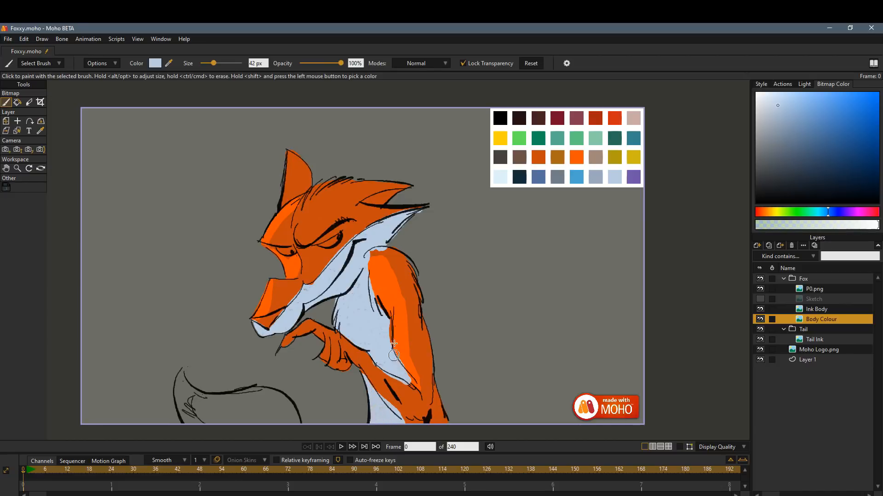
Texture the cheek edge and shoulder highlight in dark orange with the Lost Hogg paint brush, enlarging it to 55 px.
{"action": "left_click", "coordinate": [56, 65]}
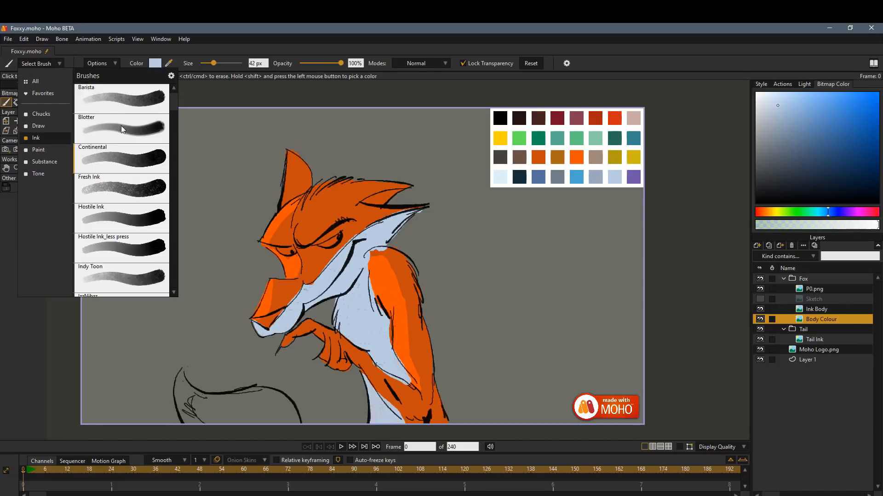
{"action": "left_click", "coordinate": [44, 152]}
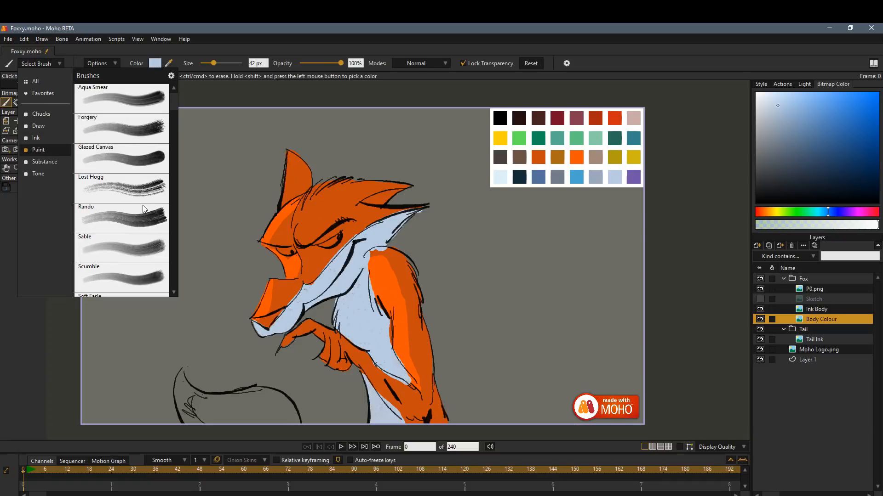
{"action": "left_click", "coordinate": [143, 192]}
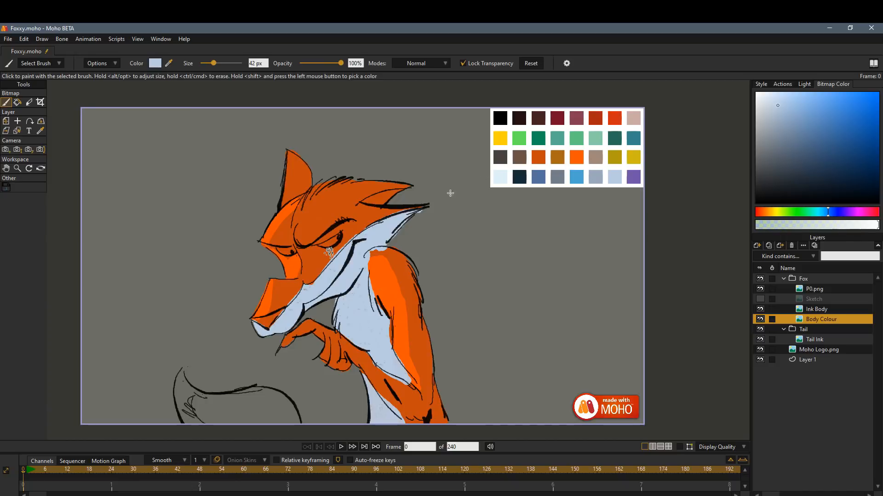
{"action": "left_click", "coordinate": [315, 264], "text": "shift"}
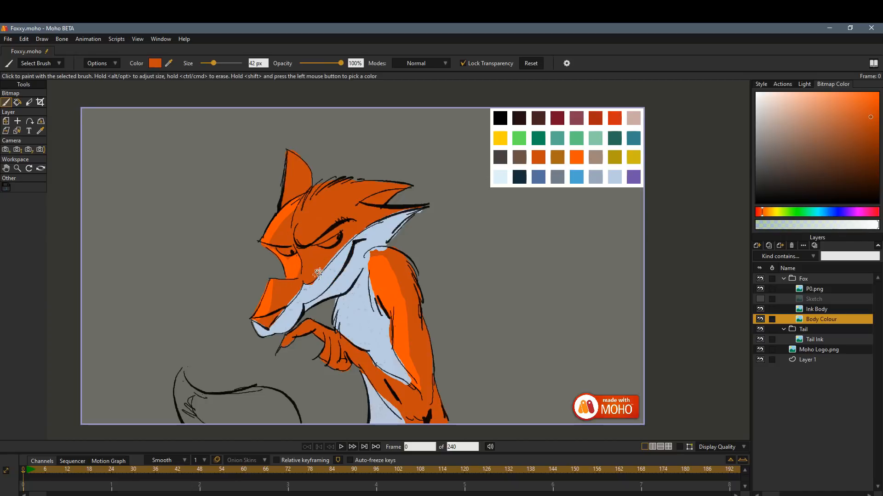
{"action": "mouse_move", "coordinate": [352, 238]}
{"action": "left_mouse_down"}
{"action": "mouse_move", "coordinate": [336, 248]}
{"action": "mouse_move", "coordinate": [376, 220]}
{"action": "mouse_move", "coordinate": [287, 309]}
{"action": "left_mouse_up"}
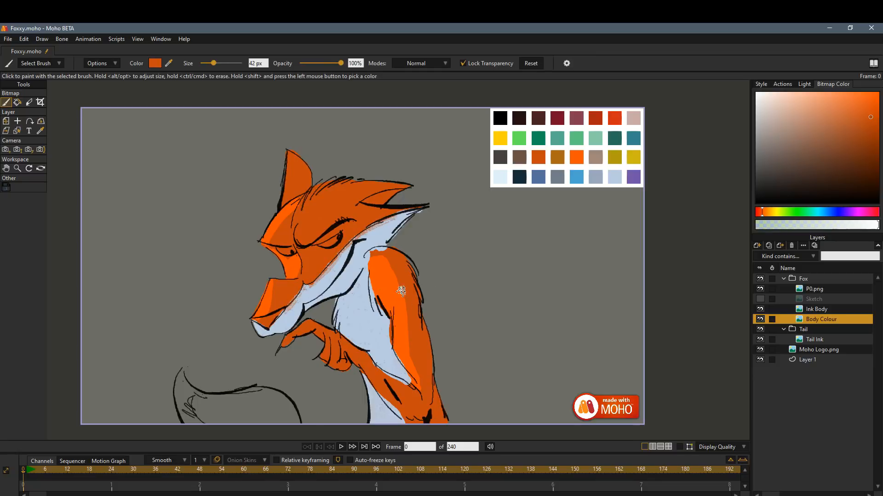
{"action": "left_click_drag", "start_coordinate": [398, 295], "coordinate": [406, 322]}
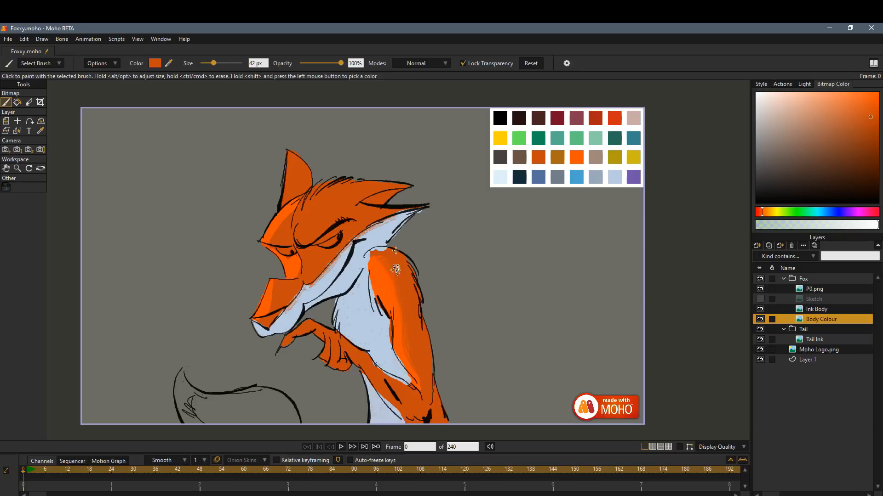
{"action": "left_click", "coordinate": [216, 62]}
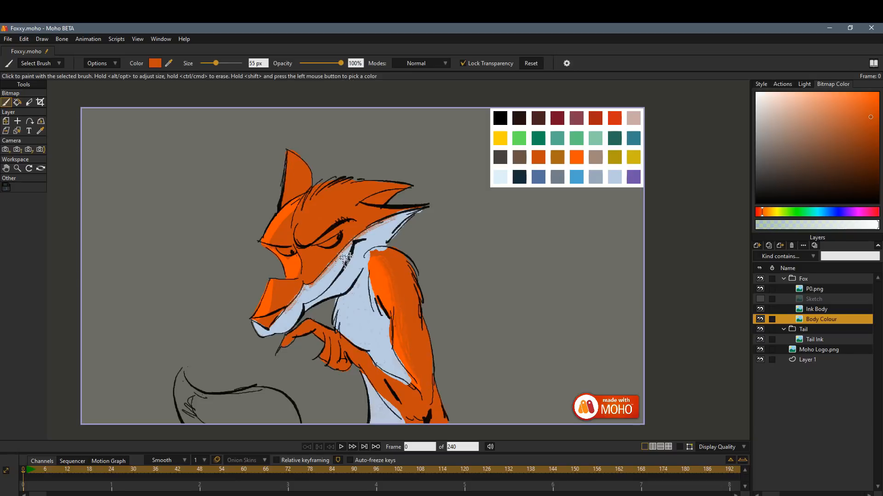
{"action": "left_click_drag", "start_coordinate": [354, 230], "coordinate": [312, 275]}
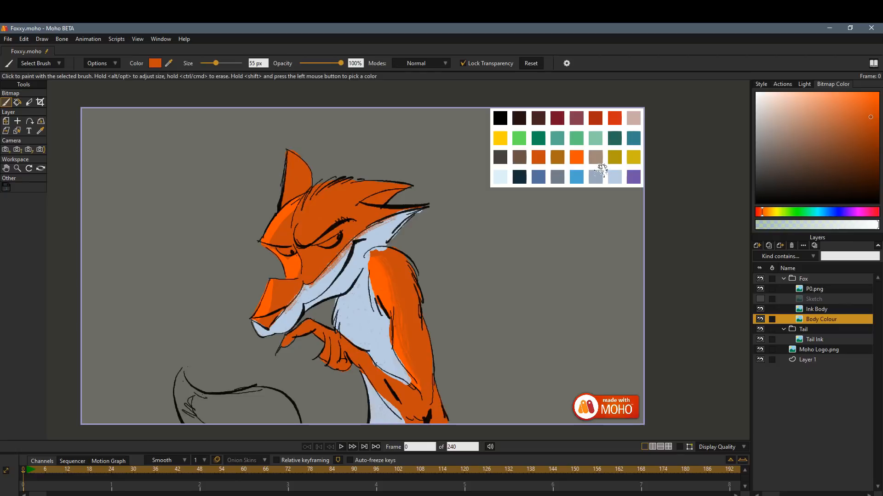
Try painting the fox's eye yellow with an Ink brush and the palette's yellow.
{"action": "left_click", "coordinate": [596, 178], "text": "shift"}
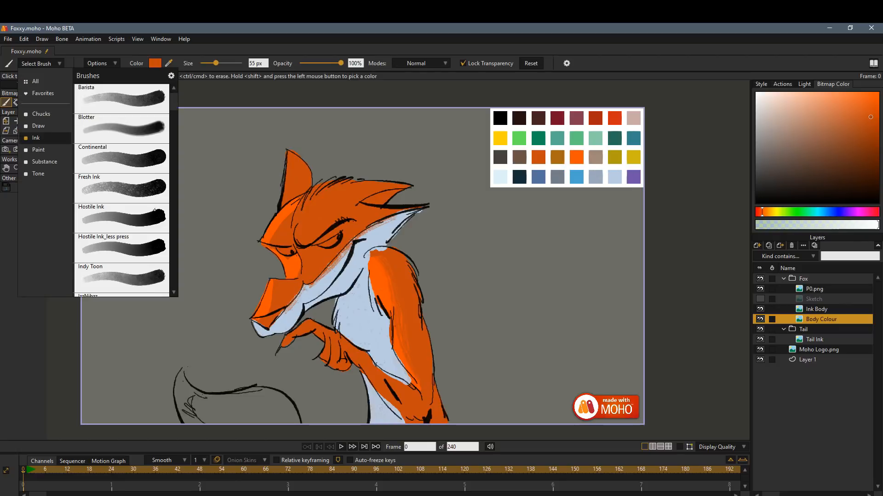
{"action": "left_click", "coordinate": [153, 245]}
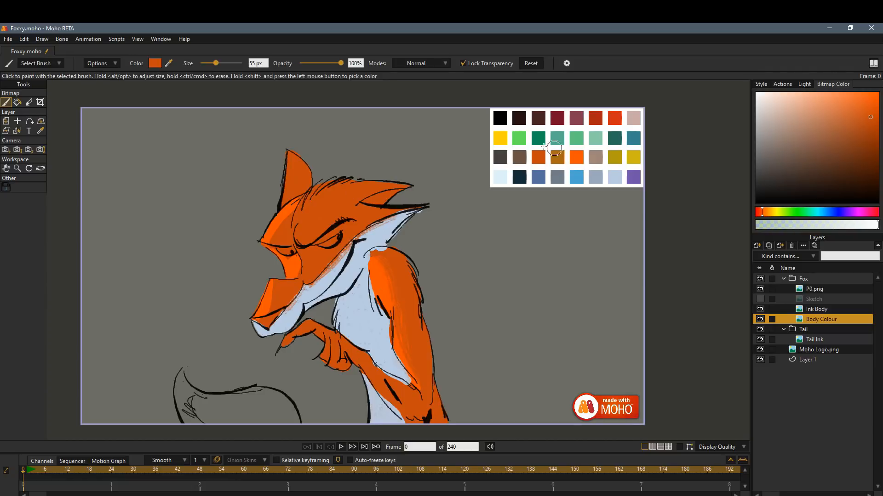
{"action": "left_click", "coordinate": [501, 138], "text": "shift"}
{"action": "left_click_drag", "start_coordinate": [334, 236], "coordinate": [332, 242]}
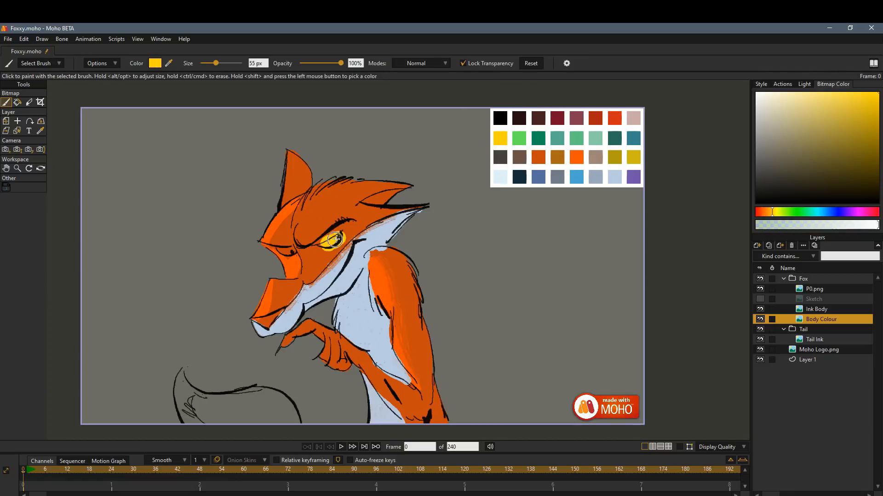
{"action": "key", "text": "ctrl+z"}
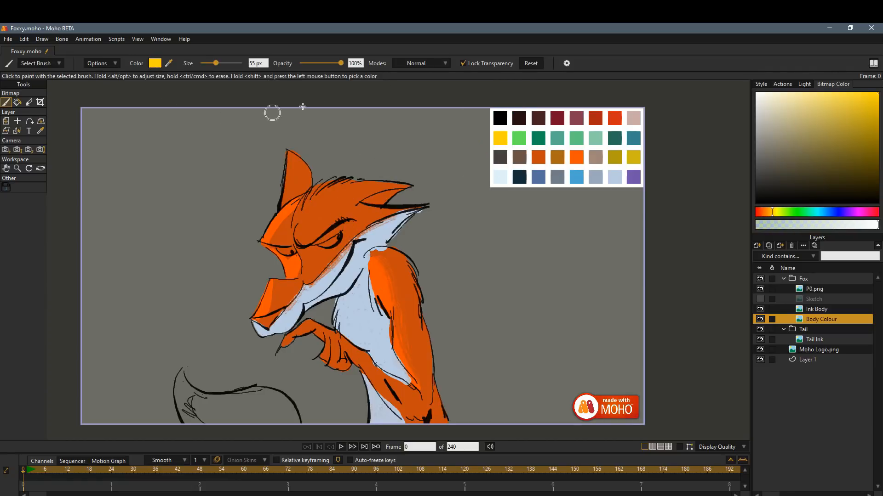
{"action": "left_click_drag", "start_coordinate": [324, 237], "coordinate": [342, 234]}
{"action": "key", "text": "ctrl+z"}
Duplicate the Continental brush in the Ink category, toggle the copy's pressure-controlled size setting and save it.
{"action": "left_click", "coordinate": [566, 63]}
{"action": "mouse_move", "coordinate": [428, 145]}
{"action": "left_mouse_down"}
{"action": "mouse_move", "coordinate": [448, 128]}
{"action": "mouse_move", "coordinate": [619, 108]}
{"action": "left_mouse_up"}
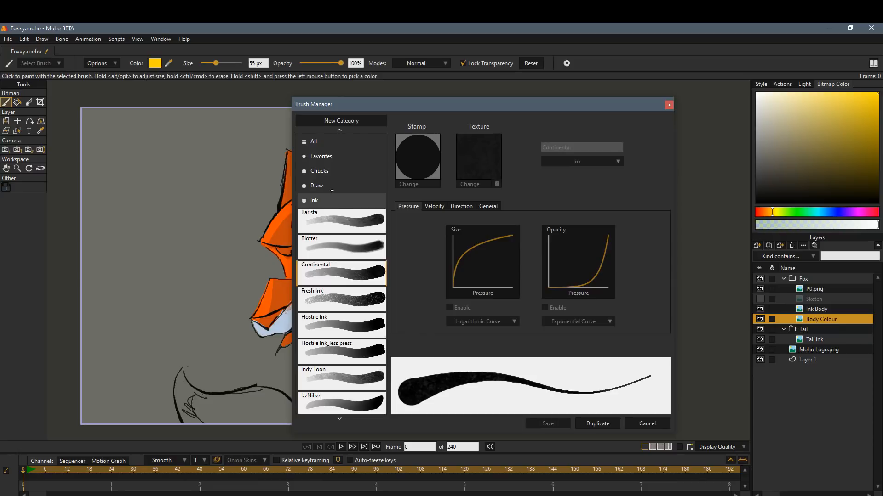
{"action": "left_click", "coordinate": [332, 197]}
{"action": "left_click", "coordinate": [321, 202]}
{"action": "left_click", "coordinate": [597, 423]}
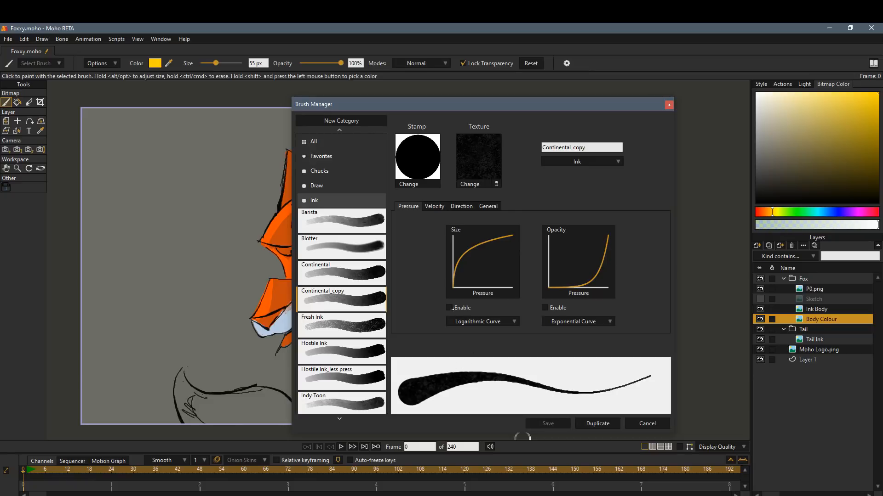
{"action": "left_click", "coordinate": [449, 308]}
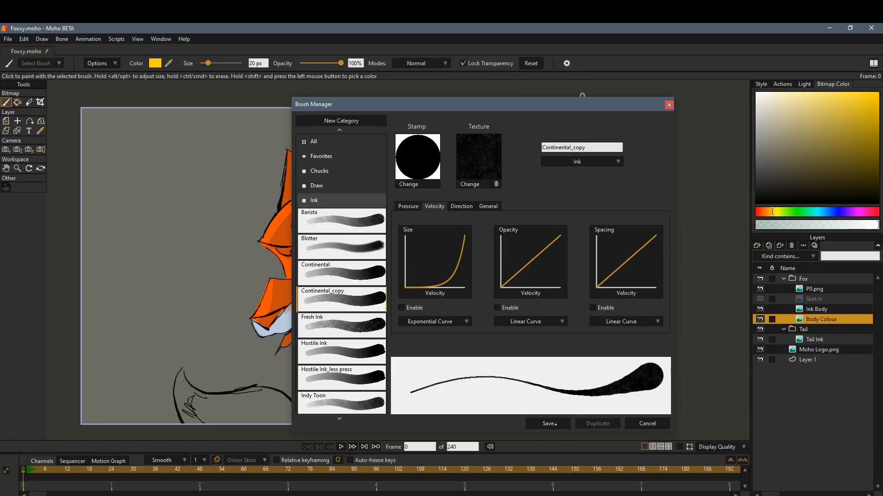
{"action": "left_click", "coordinate": [547, 424]}
{"action": "left_click", "coordinate": [669, 105]}
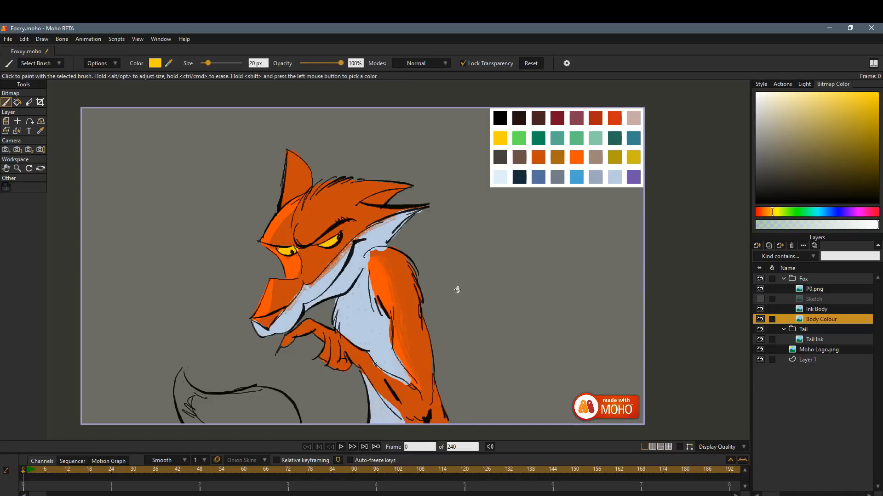
Shade around the fox's eyes with the Forgery paint brush in mauve sampled from the palette, enlarging the brush to 66 px.
{"action": "left_click", "coordinate": [59, 64]}
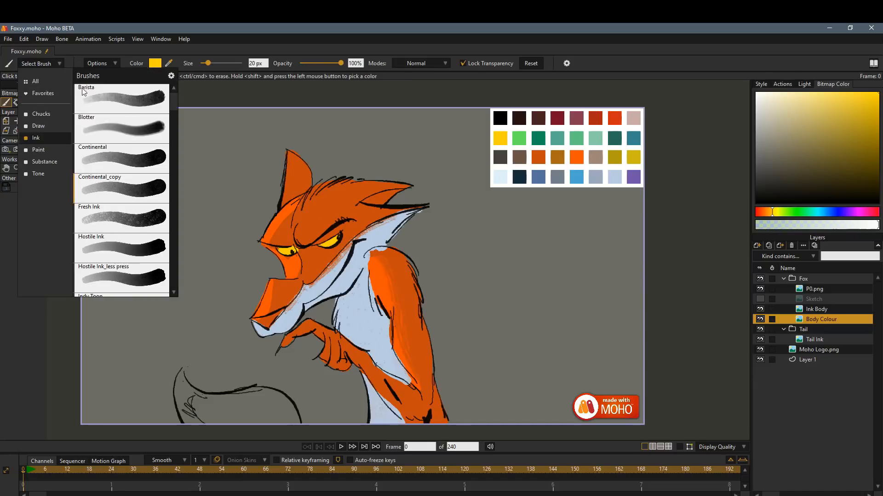
{"action": "left_click", "coordinate": [54, 150]}
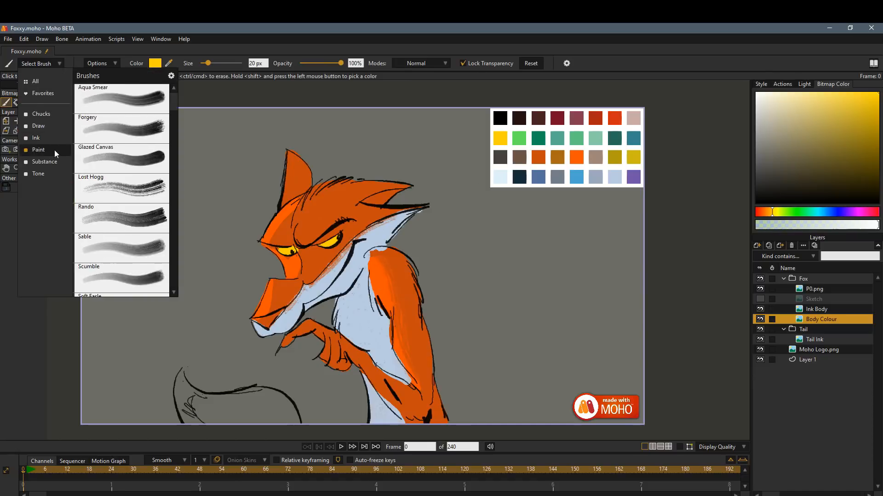
{"action": "left_click", "coordinate": [154, 133]}
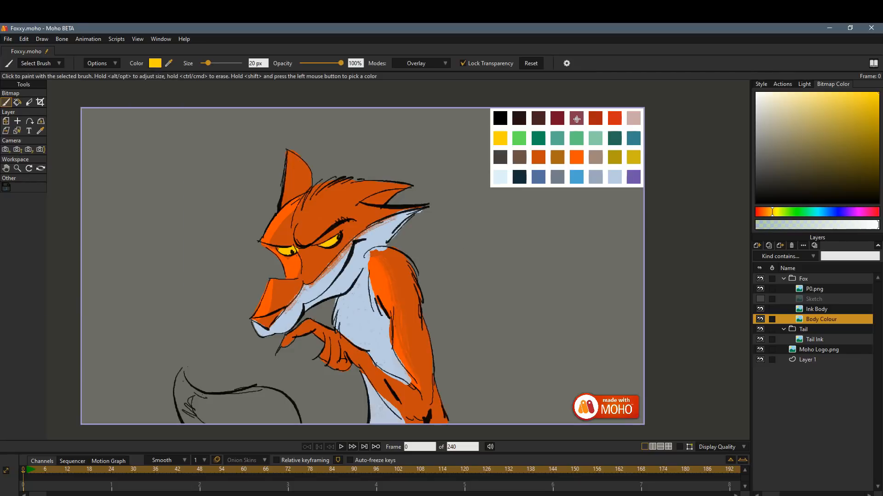
{"action": "left_click", "coordinate": [578, 119]}
{"action": "left_click_drag", "start_coordinate": [313, 246], "coordinate": [347, 228]}
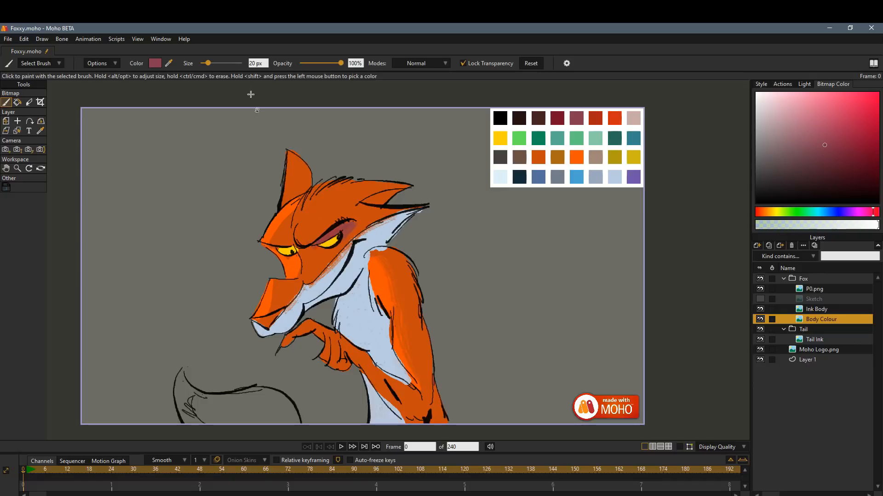
{"action": "left_click_drag", "start_coordinate": [218, 63], "coordinate": [217, 63]}
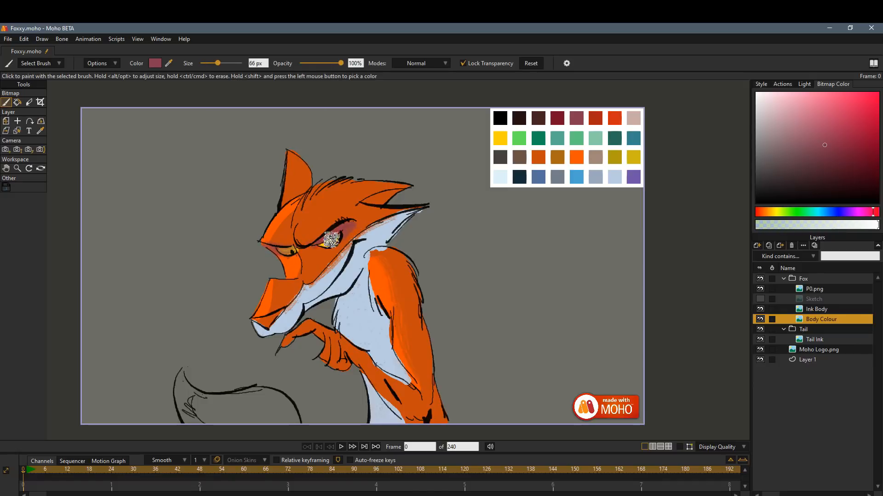
{"action": "mouse_move", "coordinate": [266, 247]}
{"action": "left_mouse_down"}
{"action": "mouse_move", "coordinate": [287, 259]}
{"action": "mouse_move", "coordinate": [335, 244]}
{"action": "left_mouse_up"}
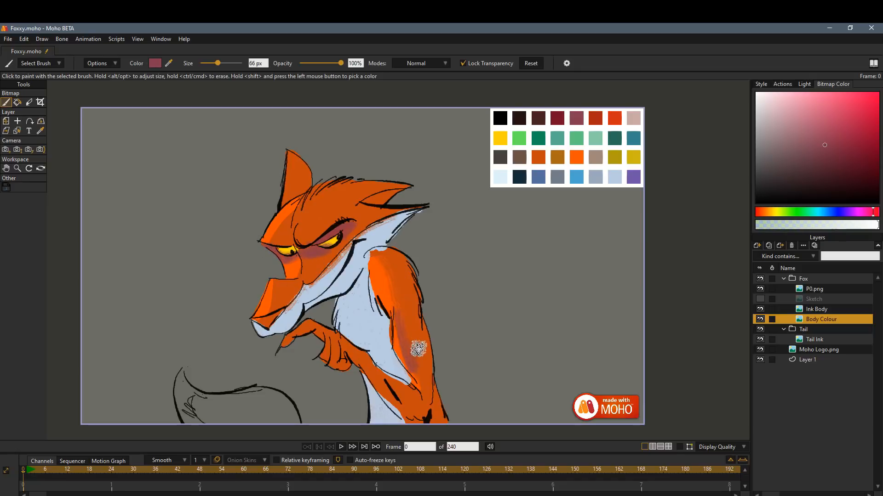
Shade the fox's hand, forearm, head crest and ear base with the same mauve.
{"action": "mouse_move", "coordinate": [410, 348]}
{"action": "left_mouse_down"}
{"action": "mouse_move", "coordinate": [419, 409]}
{"action": "mouse_move", "coordinate": [338, 344]}
{"action": "mouse_move", "coordinate": [331, 361]}
{"action": "mouse_move", "coordinate": [315, 330]}
{"action": "mouse_move", "coordinate": [366, 328]}
{"action": "left_mouse_up"}
{"action": "mouse_move", "coordinate": [369, 184]}
{"action": "left_mouse_down"}
{"action": "mouse_move", "coordinate": [300, 224]}
{"action": "mouse_move", "coordinate": [334, 184]}
{"action": "mouse_move", "coordinate": [304, 216]}
{"action": "mouse_move", "coordinate": [377, 184]}
{"action": "left_mouse_up"}
{"action": "left_click_drag", "start_coordinate": [303, 191], "coordinate": [295, 221]}
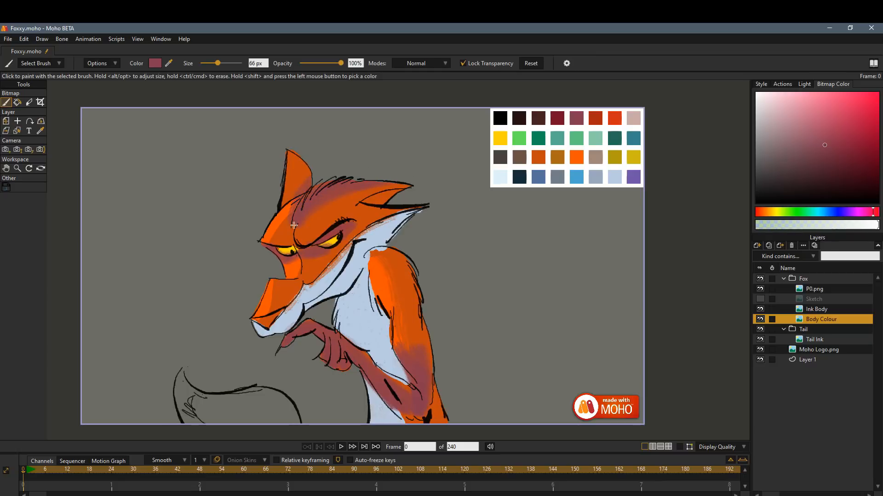
Try painting the fox's hand in pure black sampled from the palette.
{"action": "left_click", "coordinate": [500, 118], "text": "shift"}
{"action": "left_click_drag", "start_coordinate": [286, 342], "coordinate": [311, 326]}
{"action": "left_click_drag", "start_coordinate": [311, 327], "coordinate": [325, 338]}
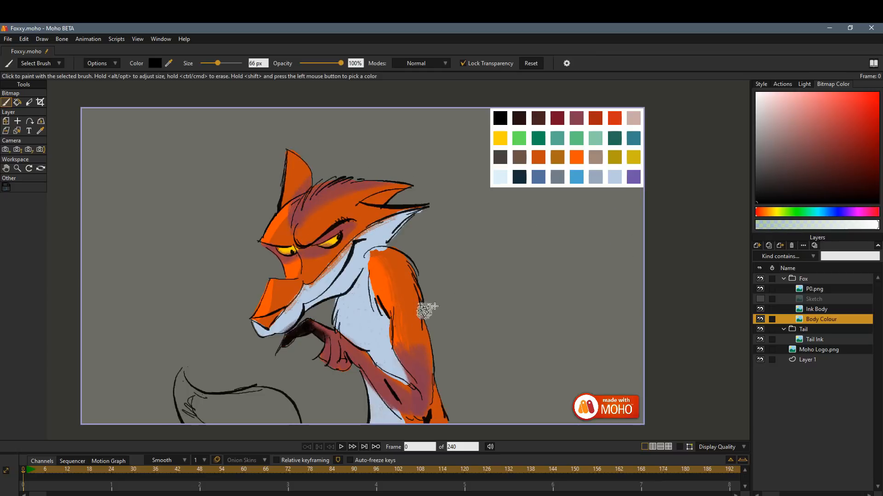
{"action": "key", "text": "ctrl+z"}
Darken the fox's hand, forearm and head crest in near-black, and paint the inner ear pale blue sampled from the cheek.
{"action": "left_click", "coordinate": [756, 195]}
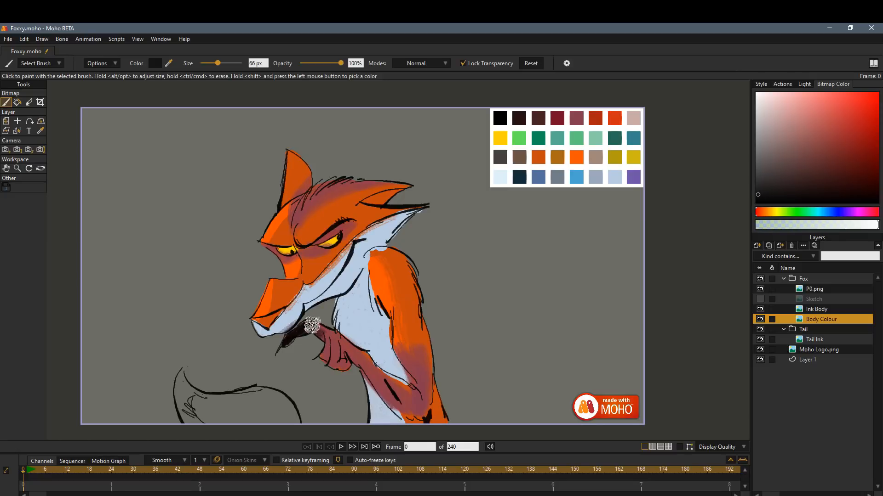
{"action": "mouse_move", "coordinate": [284, 348]}
{"action": "left_mouse_down"}
{"action": "mouse_move", "coordinate": [325, 330]}
{"action": "mouse_move", "coordinate": [340, 366]}
{"action": "mouse_move", "coordinate": [344, 345]}
{"action": "mouse_move", "coordinate": [380, 392]}
{"action": "mouse_move", "coordinate": [387, 391]}
{"action": "mouse_move", "coordinate": [368, 362]}
{"action": "mouse_move", "coordinate": [419, 409]}
{"action": "mouse_move", "coordinate": [426, 392]}
{"action": "mouse_move", "coordinate": [405, 356]}
{"action": "mouse_move", "coordinate": [426, 416]}
{"action": "left_mouse_up"}
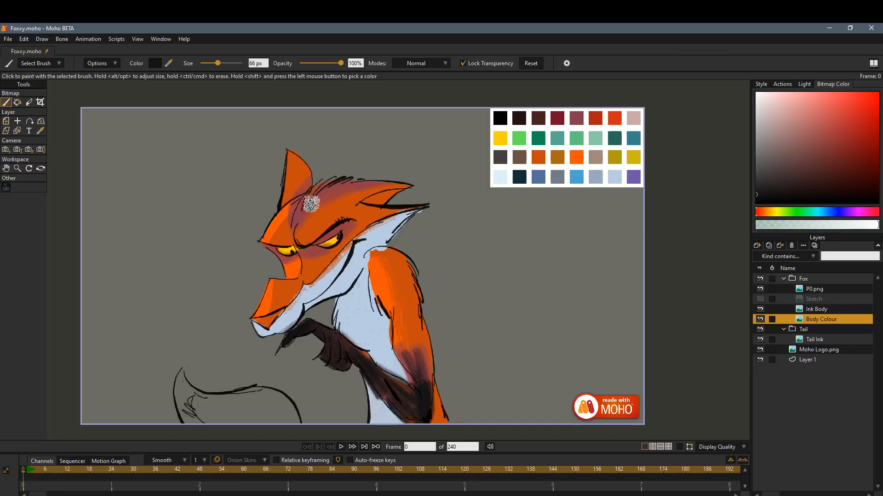
{"action": "mouse_move", "coordinate": [298, 225]}
{"action": "left_mouse_down"}
{"action": "mouse_move", "coordinate": [335, 184]}
{"action": "mouse_move", "coordinate": [317, 200]}
{"action": "mouse_move", "coordinate": [371, 184]}
{"action": "mouse_move", "coordinate": [328, 203]}
{"action": "mouse_move", "coordinate": [395, 183]}
{"action": "left_mouse_up"}
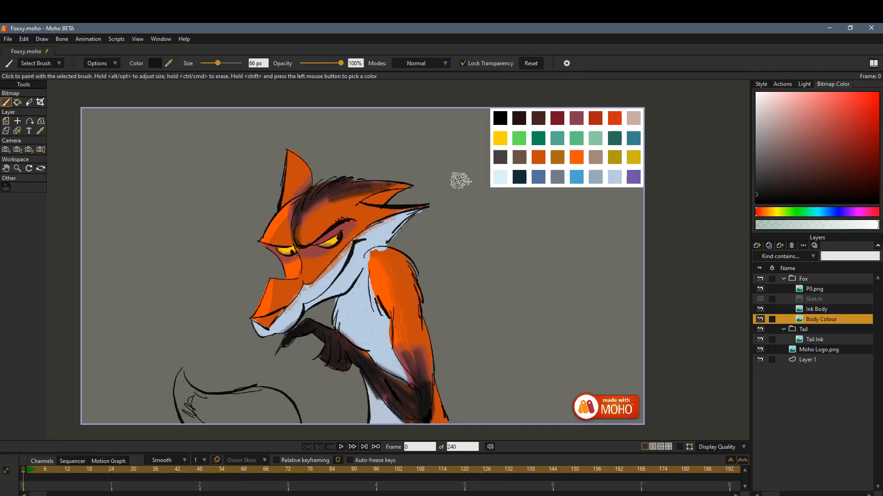
{"action": "left_click", "coordinate": [382, 239], "text": "shift"}
{"action": "left_click_drag", "start_coordinate": [395, 199], "coordinate": [374, 201]}
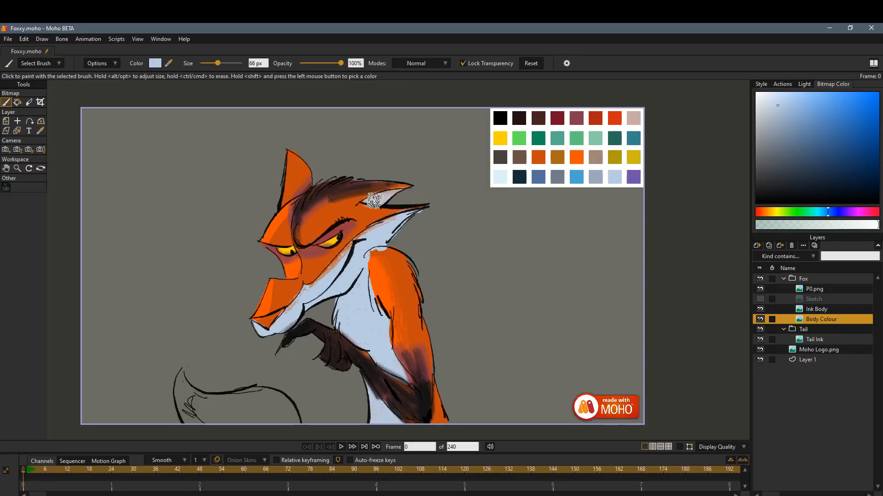
Choose a Substance texture brush, sample dark orange from the fox's head and enlarge the brush to 261 px.
{"action": "left_click", "coordinate": [40, 63]}
{"action": "left_click", "coordinate": [49, 164]}
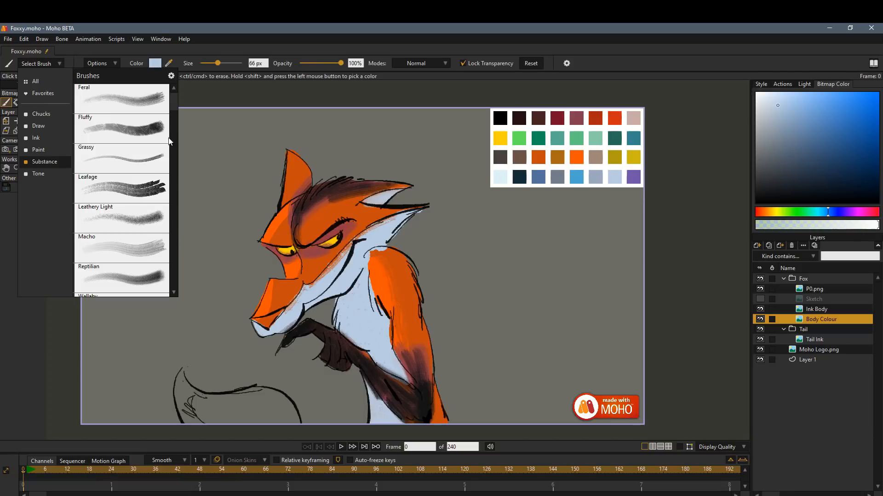
{"action": "scroll", "coordinate": [170, 177], "scroll_direction": "down", "scroll_amount": 3}
{"action": "left_click", "coordinate": [157, 265]}
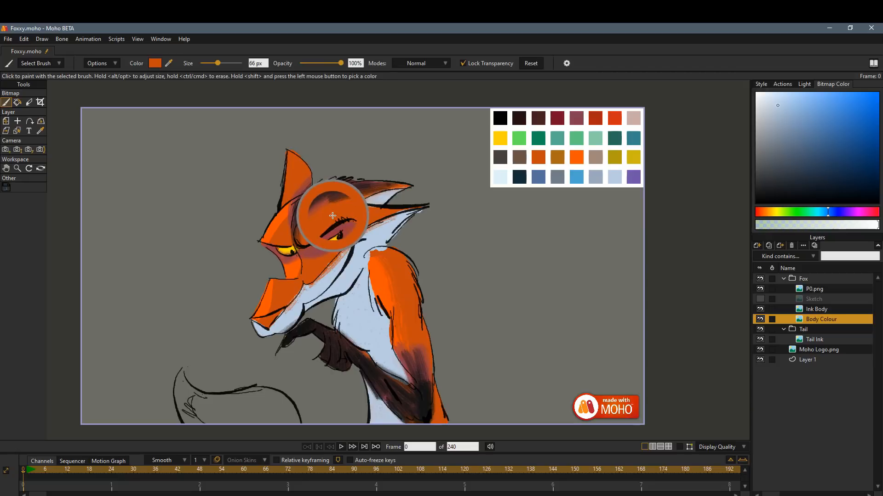
{"action": "left_click", "coordinate": [299, 190], "text": "shift"}
{"action": "left_click_drag", "start_coordinate": [217, 63], "coordinate": [229, 62]}
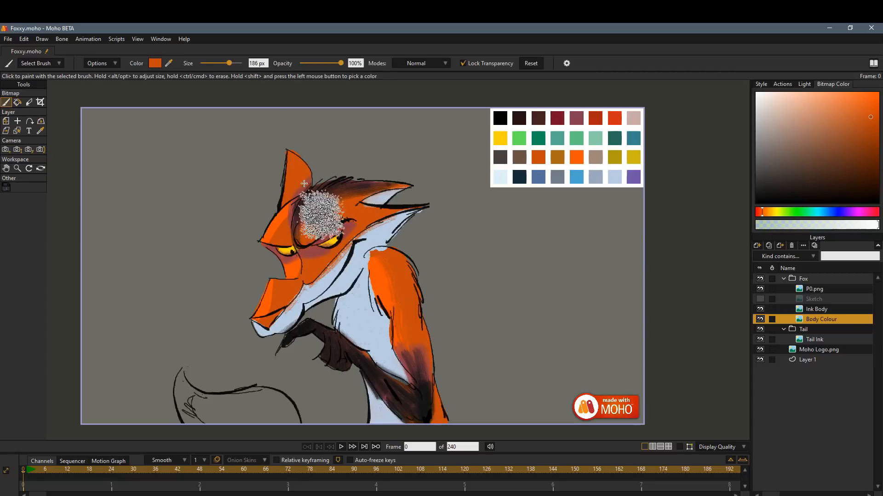
{"action": "left_click_drag", "start_coordinate": [230, 63], "coordinate": [233, 63]}
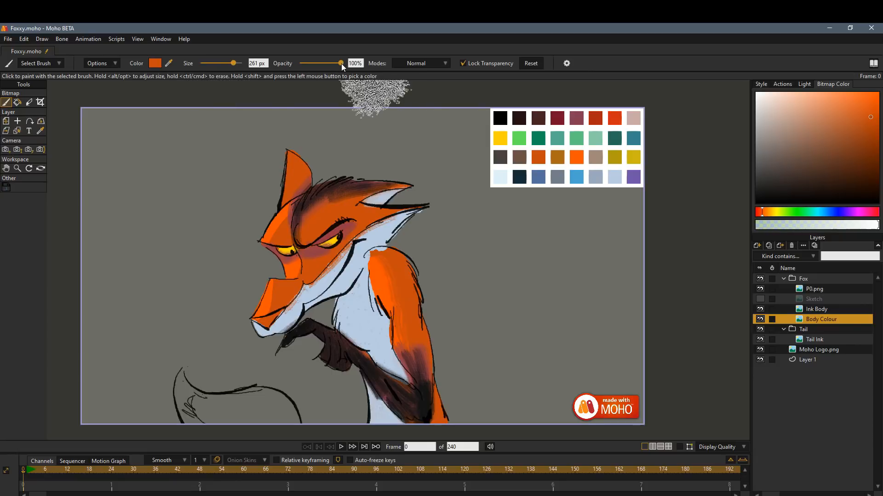
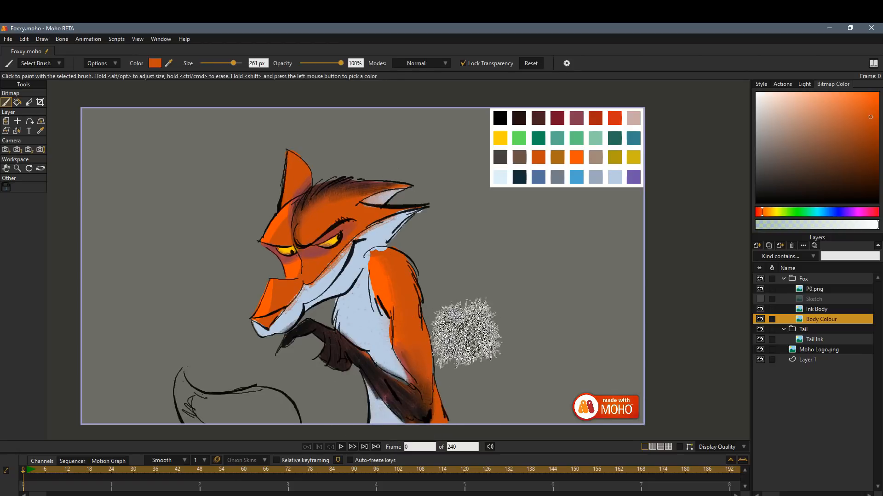
Texture the fox's head in bright orange and its chest in near-black sampled from the hand, and resample bright orange from the palette.
{"action": "left_click", "coordinate": [578, 159], "text": "shift"}
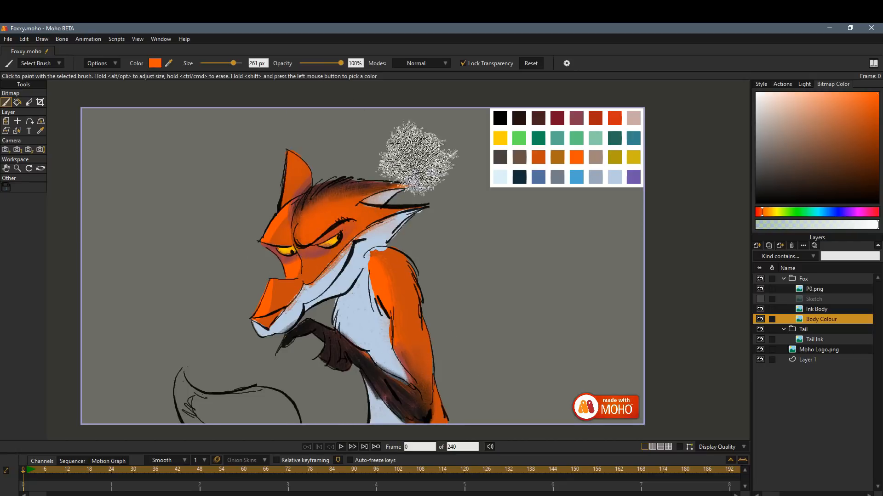
{"action": "left_click", "coordinate": [329, 316], "text": "shift"}
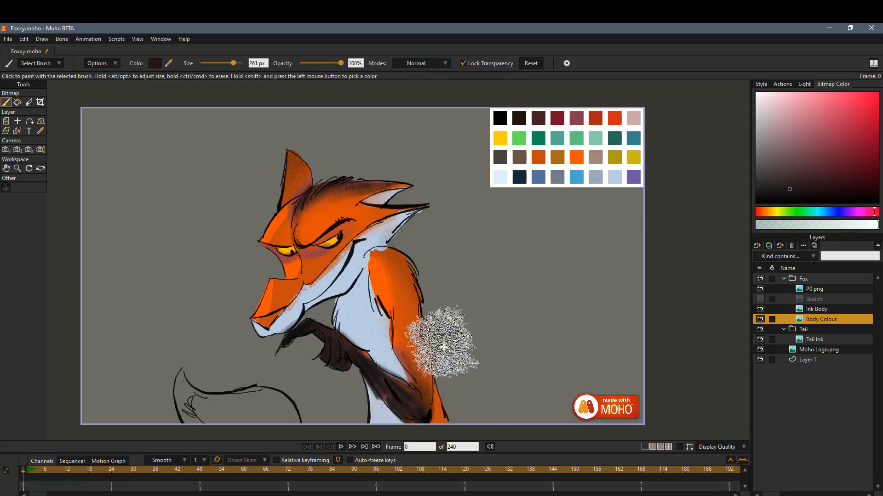
{"action": "mouse_move", "coordinate": [400, 358]}
{"action": "left_mouse_down"}
{"action": "mouse_move", "coordinate": [410, 385]}
{"action": "mouse_move", "coordinate": [399, 366]}
{"action": "mouse_move", "coordinate": [396, 410]}
{"action": "left_mouse_up"}
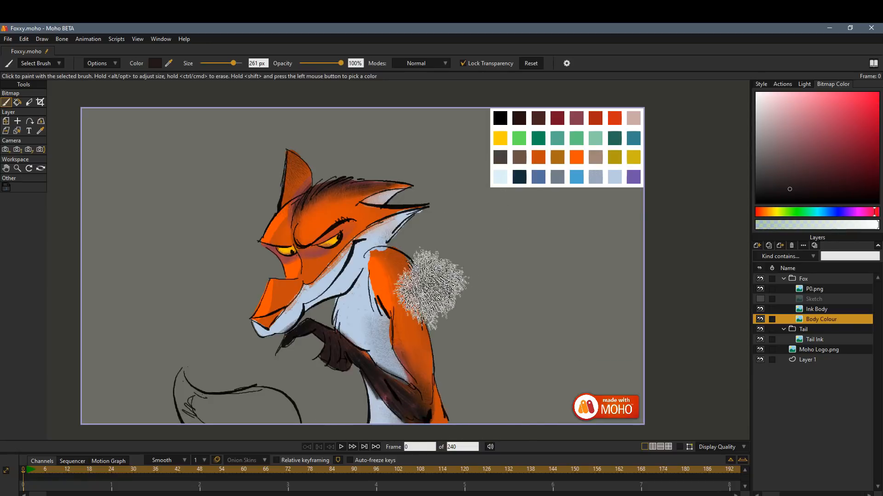
{"action": "left_click_drag", "start_coordinate": [388, 393], "coordinate": [296, 385]}
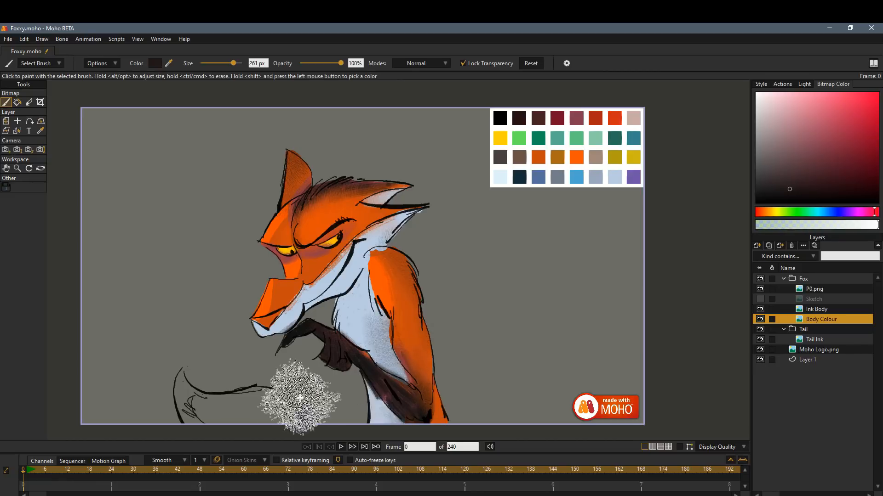
{"action": "left_click", "coordinate": [577, 159], "text": "shift"}
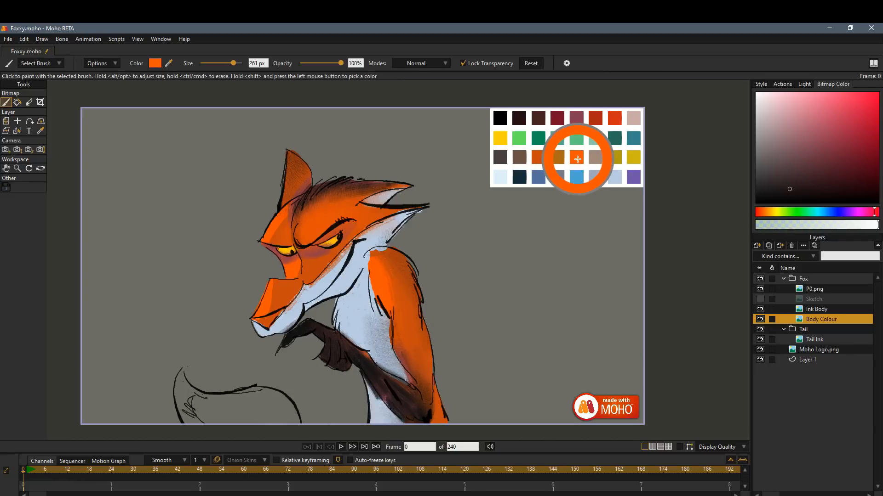
Set up an Ink brush at 131 px in Draw Behind mode on the Tail Ink layer with transparency unlocked.
{"action": "left_click", "coordinate": [41, 64]}
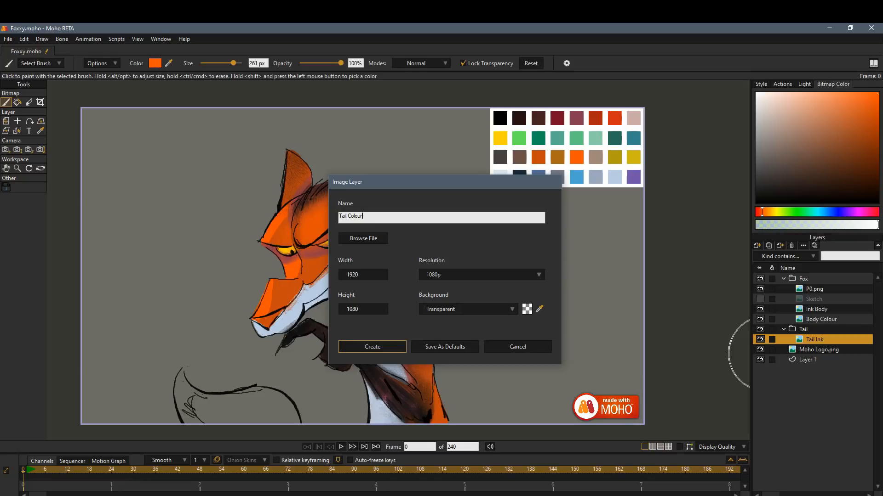
{"action": "left_click", "coordinate": [515, 347]}
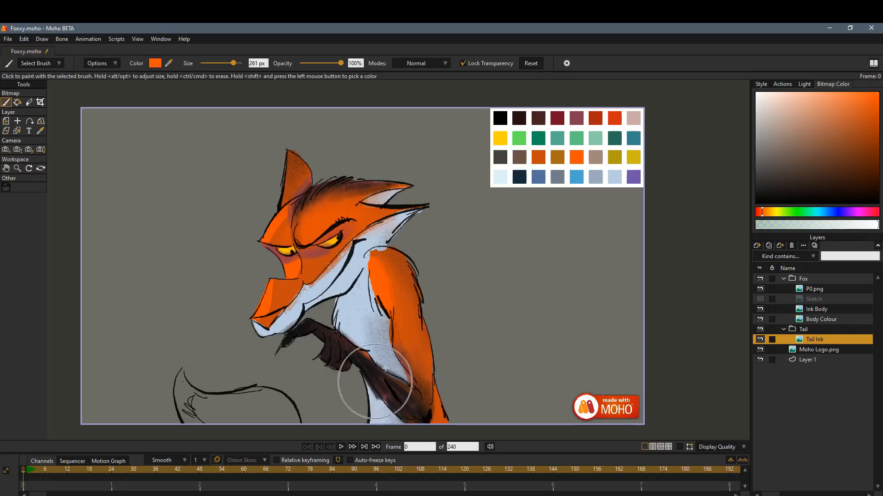
{"action": "left_click", "coordinate": [468, 65]}
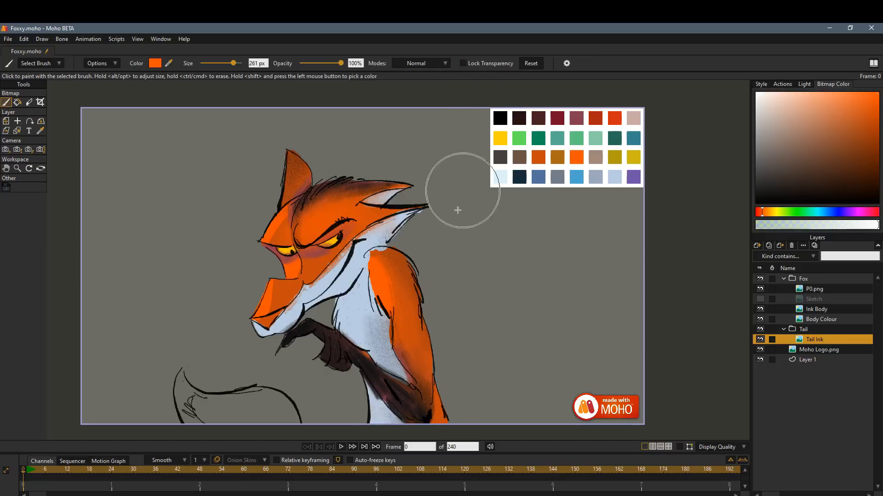
{"action": "left_click", "coordinate": [427, 65]}
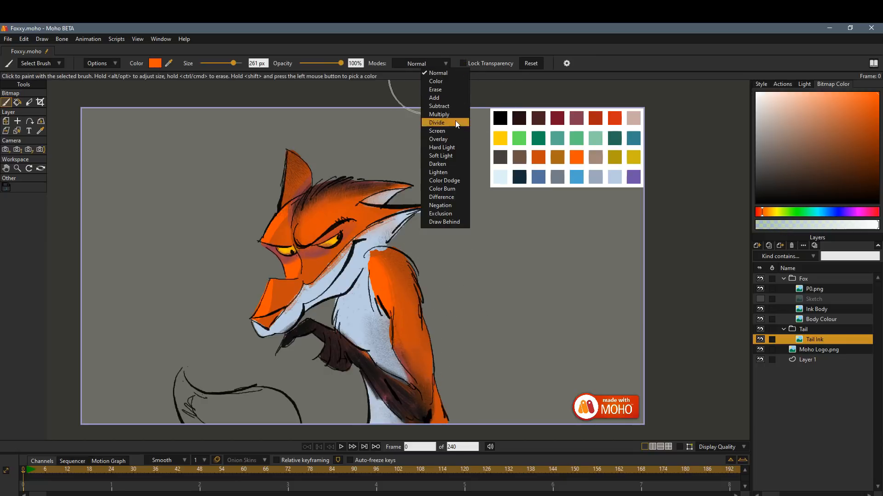
{"action": "left_click", "coordinate": [445, 223]}
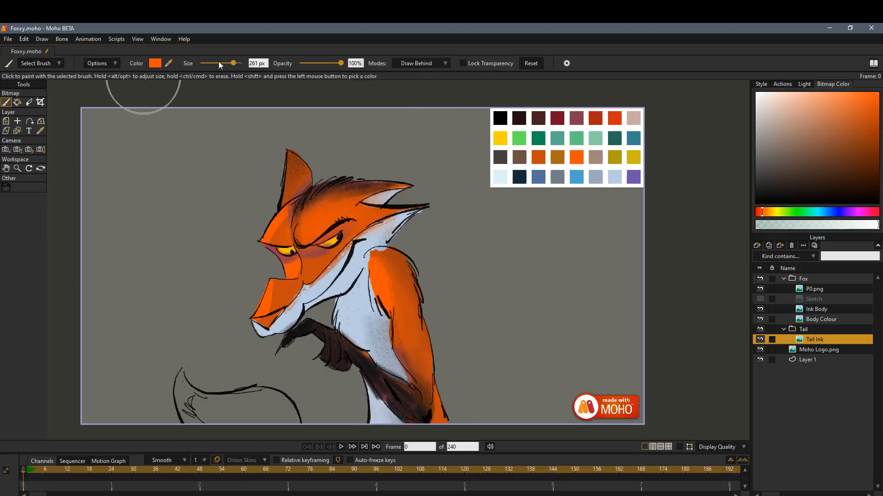
{"action": "left_click_drag", "start_coordinate": [233, 63], "coordinate": [225, 63]}
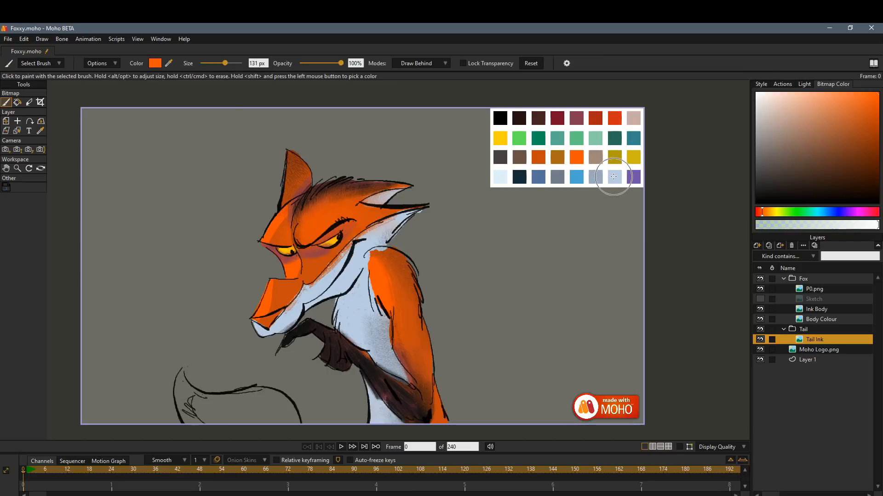
Paint the tail tip in the palest blue sampled from the palette and undo the stroke that spills past the outline.
{"action": "left_click", "coordinate": [613, 176], "text": "shift"}
{"action": "left_click", "coordinate": [502, 177], "text": "shift"}
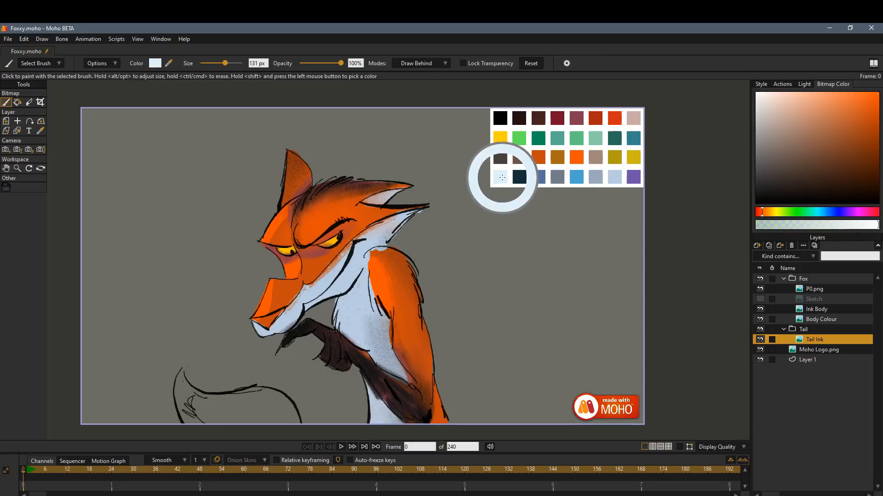
{"action": "mouse_move", "coordinate": [191, 371]}
{"action": "left_mouse_down"}
{"action": "mouse_move", "coordinate": [189, 380]}
{"action": "mouse_move", "coordinate": [184, 370]}
{"action": "mouse_move", "coordinate": [197, 395]}
{"action": "left_mouse_up"}
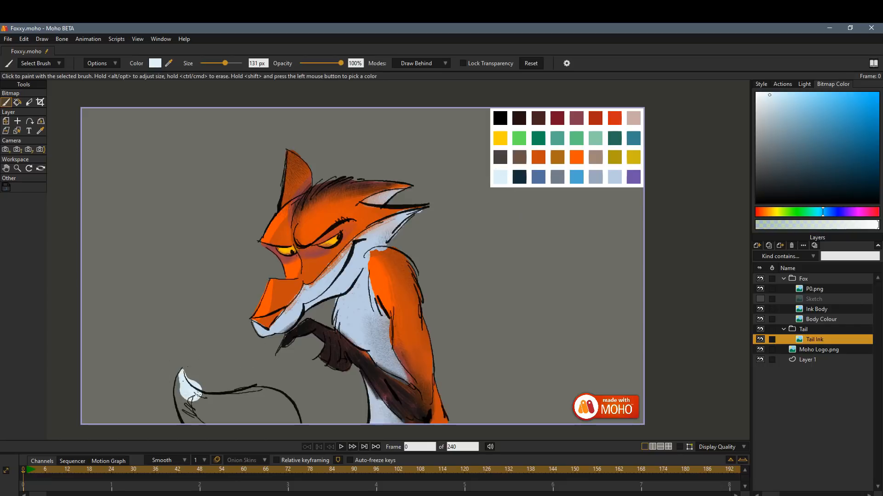
{"action": "key", "text": "ctrl+z"}
Switch to the Hostile Ink brush and set its blending mode to Draw Behind.
{"action": "left_click", "coordinate": [54, 66]}
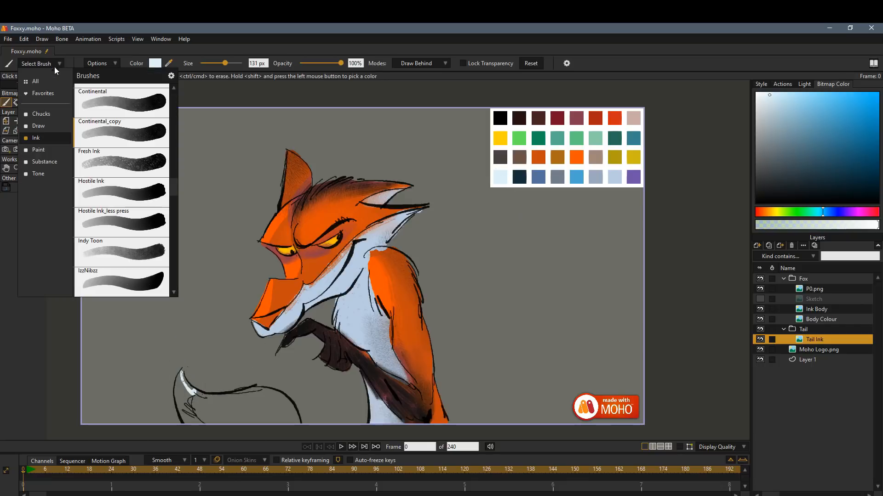
{"action": "left_click", "coordinate": [156, 216]}
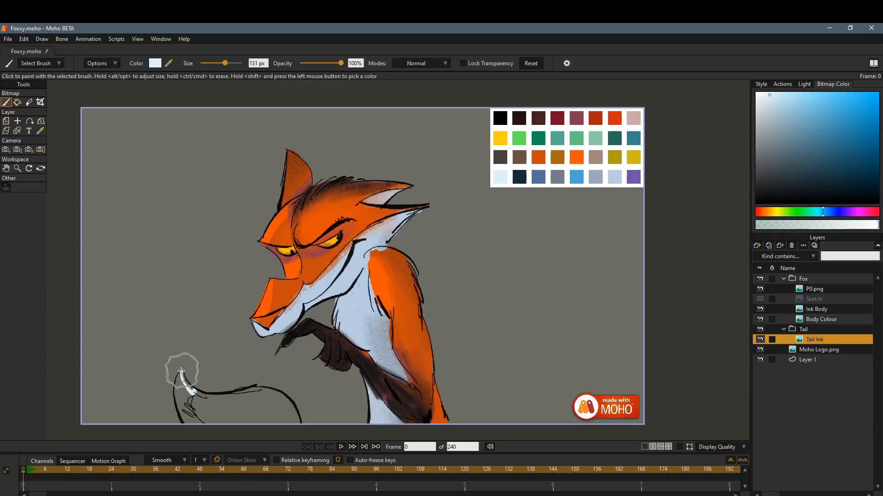
{"action": "left_click", "coordinate": [435, 63]}
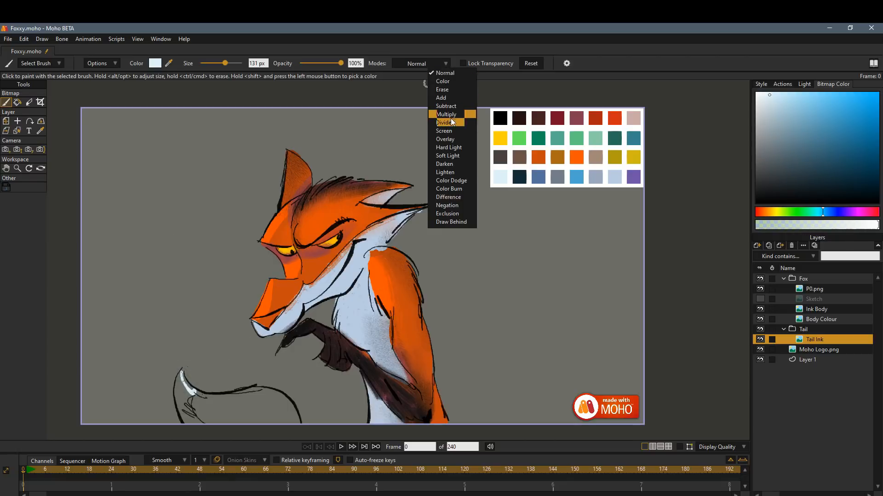
{"action": "left_click", "coordinate": [453, 221]}
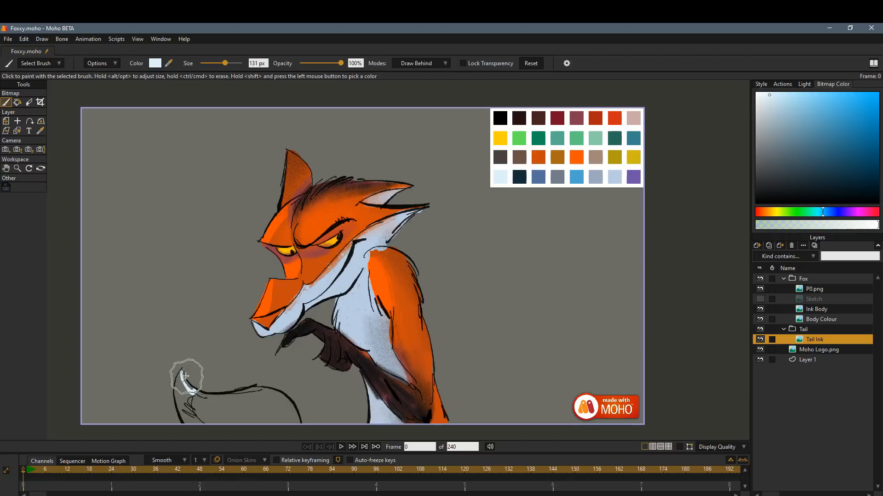
Paint the tail bright orange with darker orange underneath and add light grey-blue to its tip, sampling each colour from the palette.
{"action": "left_click", "coordinate": [576, 156], "text": "shift"}
{"action": "left_click_drag", "start_coordinate": [198, 396], "coordinate": [220, 399]}
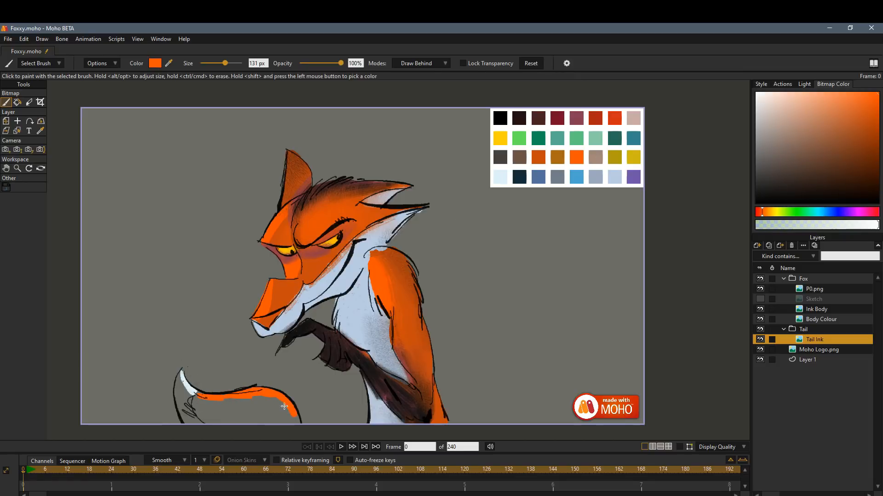
{"action": "left_click", "coordinate": [537, 157], "text": "shift"}
{"action": "left_click_drag", "start_coordinate": [203, 409], "coordinate": [224, 413]}
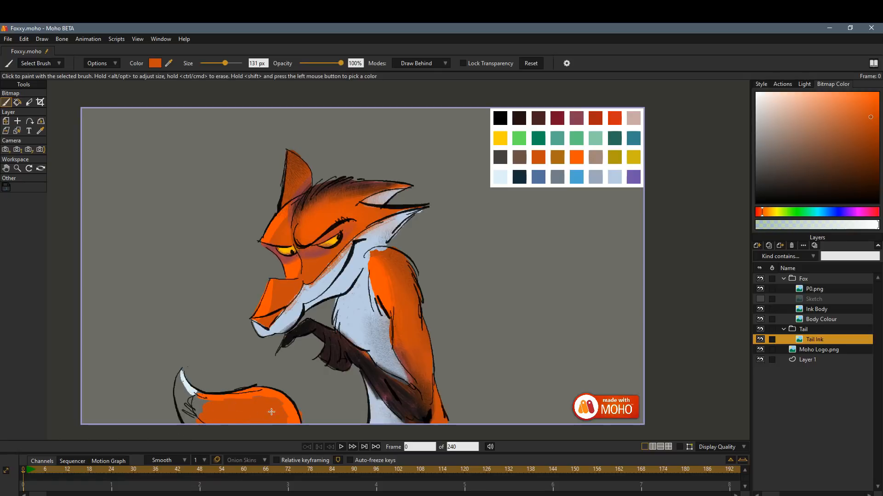
{"action": "left_click", "coordinate": [614, 177], "text": "shift"}
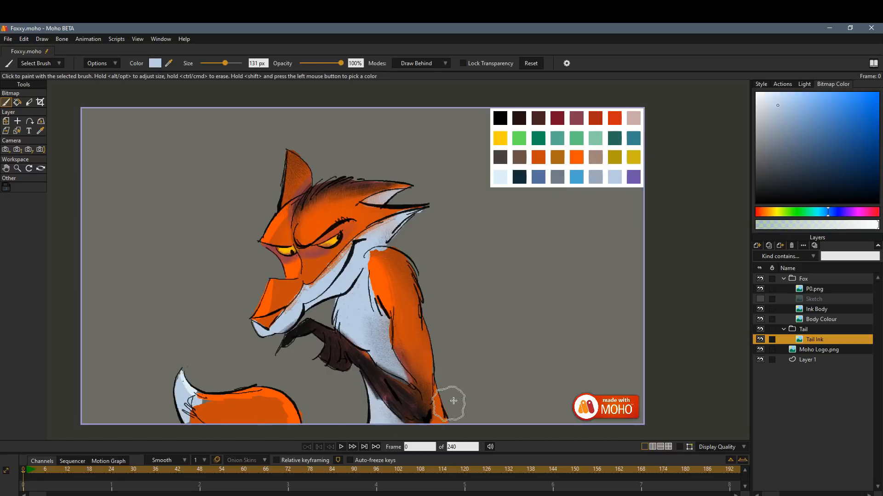
Try other Ink brushes and scribble pure black fur where the pale tail tip meets the orange.
{"action": "left_click", "coordinate": [45, 65]}
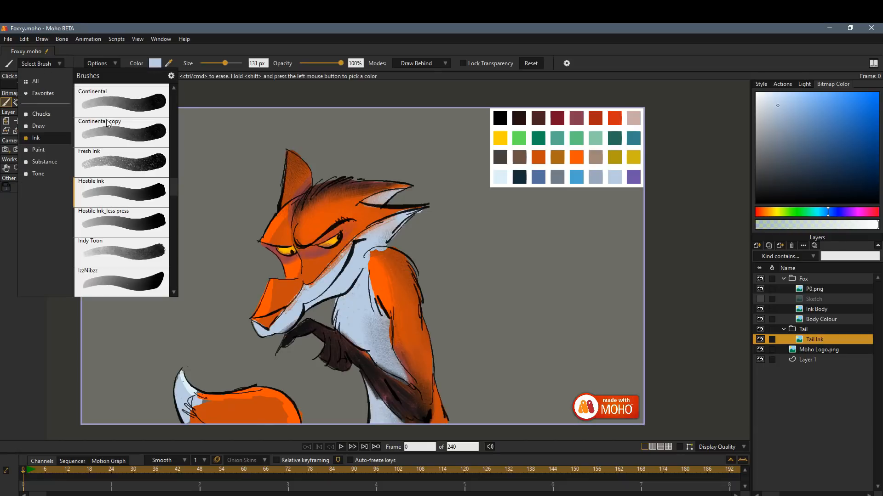
{"action": "left_click", "coordinate": [142, 139]}
{"action": "left_click", "coordinate": [54, 64]}
{"action": "left_click", "coordinate": [131, 170]}
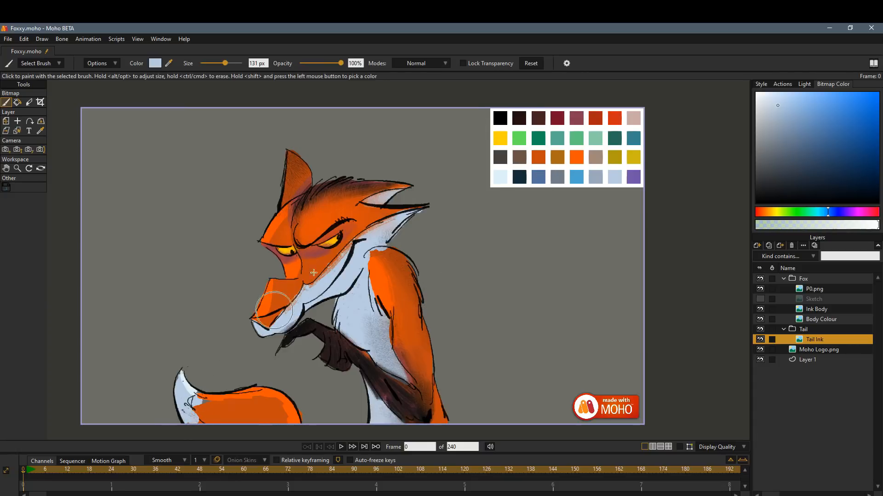
{"action": "left_click", "coordinate": [500, 118], "text": "shift"}
{"action": "left_click", "coordinate": [191, 419]}
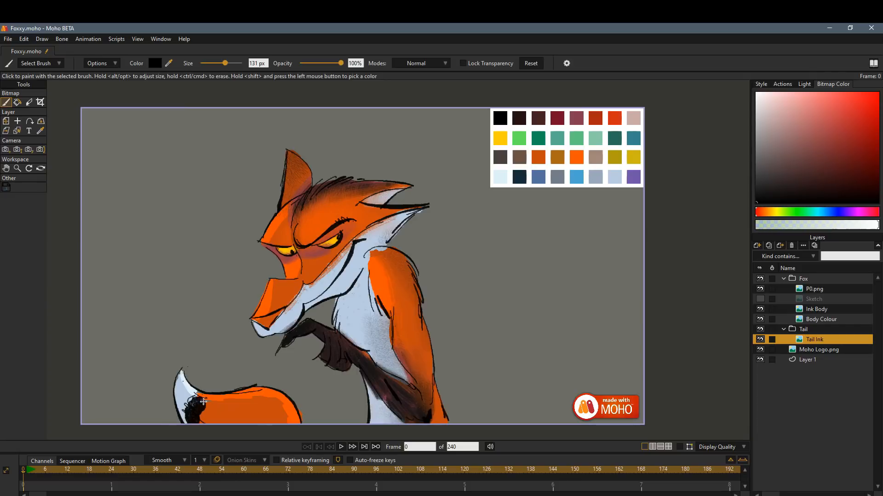
Choose the Lost Hogg paint brush and feather black fur across the boundary between the tail tip and the orange.
{"action": "left_click", "coordinate": [51, 63]}
{"action": "left_click", "coordinate": [45, 152]}
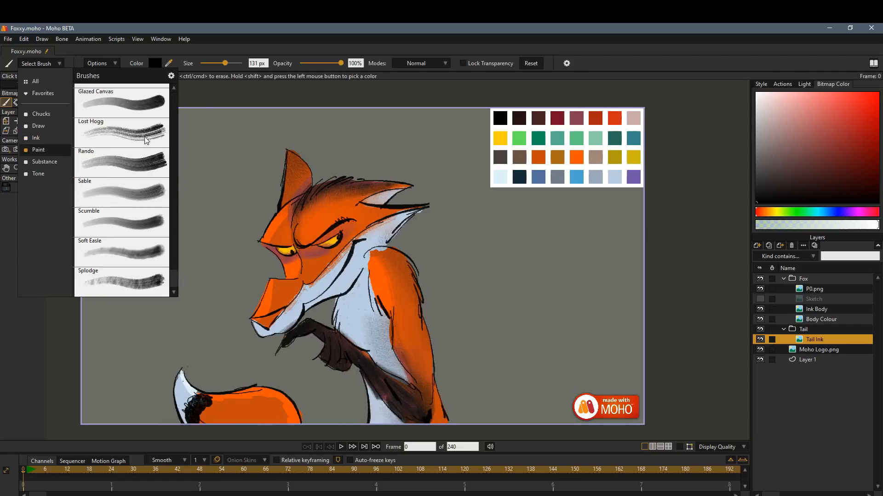
{"action": "left_click", "coordinate": [145, 138]}
{"action": "mouse_move", "coordinate": [197, 405]}
{"action": "left_mouse_down"}
{"action": "mouse_move", "coordinate": [195, 424]}
{"action": "mouse_move", "coordinate": [189, 398]}
{"action": "mouse_move", "coordinate": [249, 414]}
{"action": "left_mouse_up"}
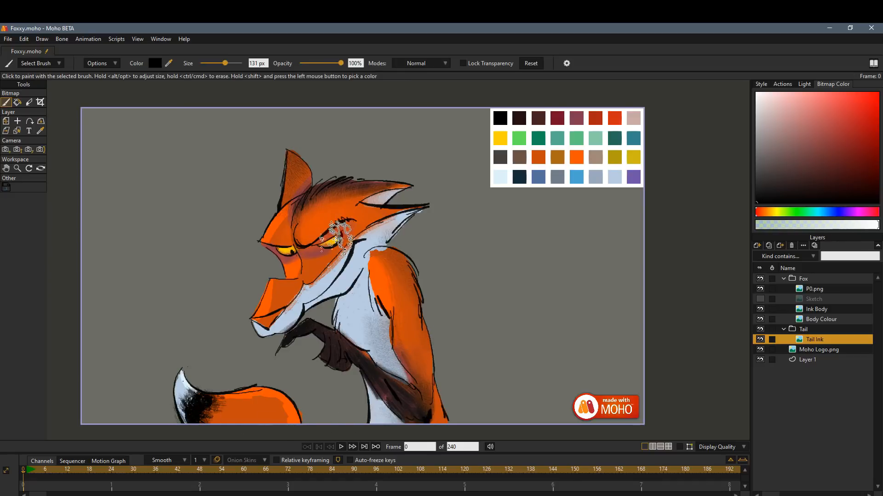
Brush very dark brown around both of the fox's eyes on the Body Colour layer with transparency locked.
{"action": "left_click", "coordinate": [824, 188]}
{"action": "left_click", "coordinate": [821, 319]}
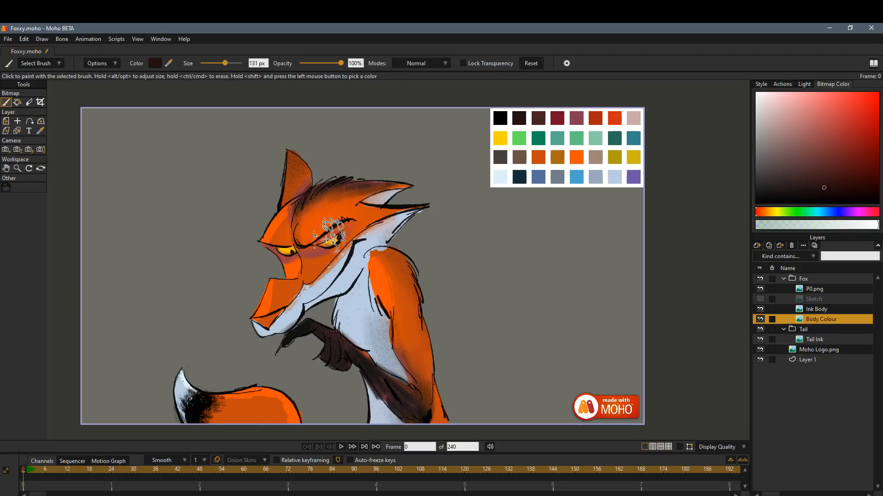
{"action": "mouse_move", "coordinate": [337, 231]}
{"action": "left_mouse_down"}
{"action": "mouse_move", "coordinate": [273, 252]}
{"action": "mouse_move", "coordinate": [409, 161]}
{"action": "mouse_move", "coordinate": [272, 225]}
{"action": "mouse_move", "coordinate": [267, 251]}
{"action": "mouse_move", "coordinate": [294, 256]}
{"action": "mouse_move", "coordinate": [272, 251]}
{"action": "mouse_move", "coordinate": [350, 226]}
{"action": "mouse_move", "coordinate": [308, 250]}
{"action": "mouse_move", "coordinate": [339, 237]}
{"action": "mouse_move", "coordinate": [274, 261]}
{"action": "mouse_move", "coordinate": [352, 223]}
{"action": "mouse_move", "coordinate": [285, 271]}
{"action": "mouse_move", "coordinate": [347, 230]}
{"action": "left_mouse_up"}
{"action": "left_click", "coordinate": [478, 64]}
{"action": "left_click_drag", "start_coordinate": [285, 271], "coordinate": [311, 264]}
{"action": "left_click_drag", "start_coordinate": [352, 225], "coordinate": [319, 257]}
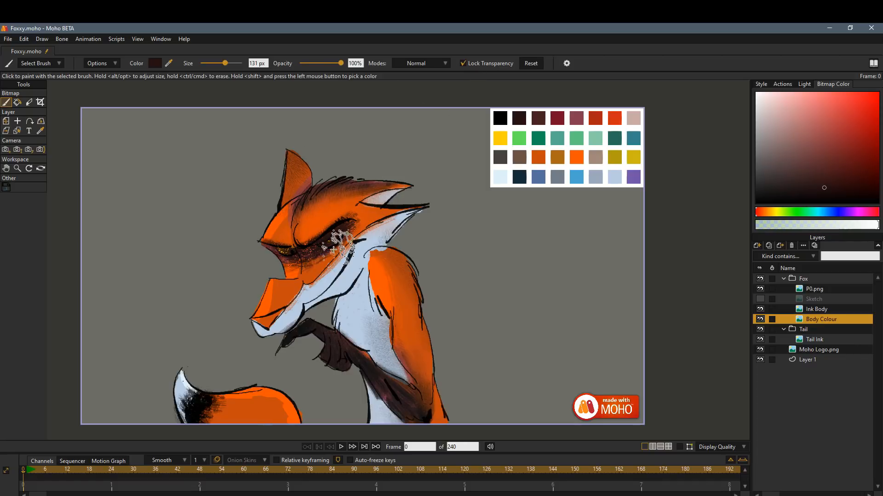
Rework the eye area in dark orange with a 66 px brush and hatch the forehead in dark brown sampled from the crest.
{"action": "left_click", "coordinate": [300, 258], "text": "shift"}
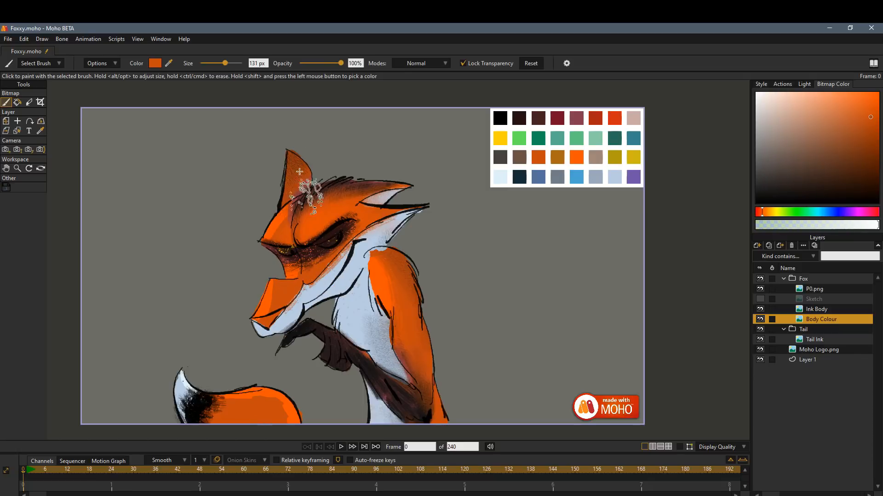
{"action": "left_click_drag", "start_coordinate": [316, 270], "coordinate": [370, 220]}
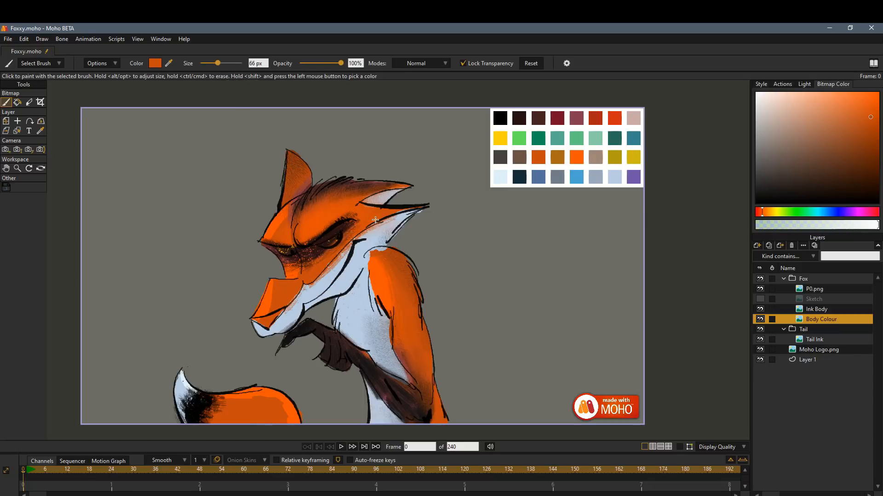
{"action": "left_click_drag", "start_coordinate": [300, 268], "coordinate": [365, 220]}
{"action": "left_click_drag", "start_coordinate": [322, 252], "coordinate": [369, 220]}
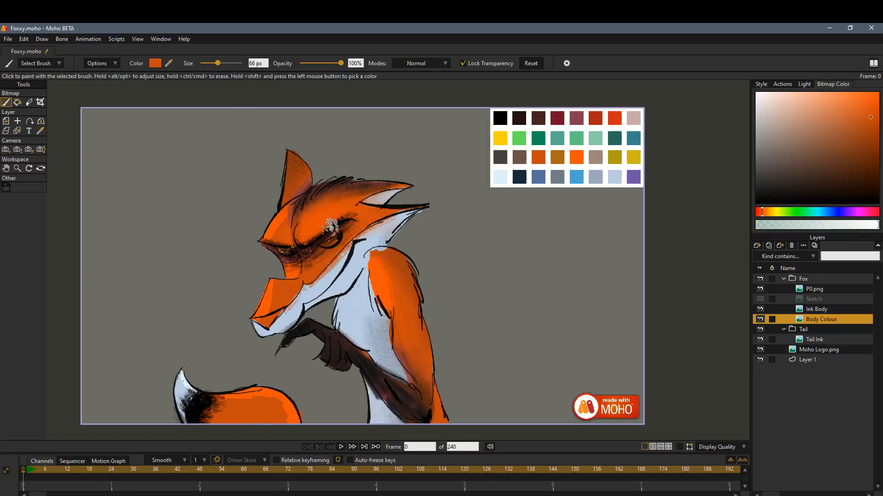
{"action": "left_click", "coordinate": [338, 190], "text": "shift"}
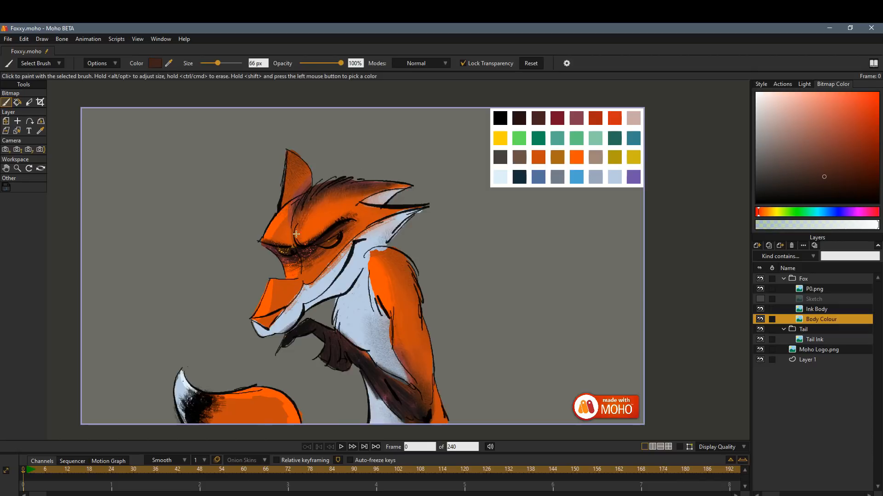
{"action": "mouse_move", "coordinate": [296, 234]}
{"action": "left_mouse_down"}
{"action": "mouse_move", "coordinate": [337, 193]}
{"action": "mouse_move", "coordinate": [308, 220]}
{"action": "mouse_move", "coordinate": [331, 207]}
{"action": "left_mouse_up"}
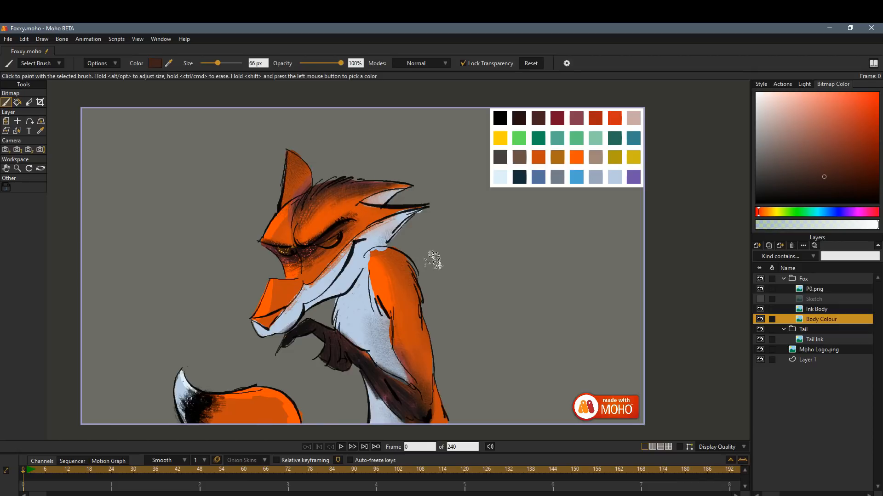
Look through the Draw and Ink brush categories and choose an Ink brush from further down the list.
{"action": "left_click", "coordinate": [40, 63]}
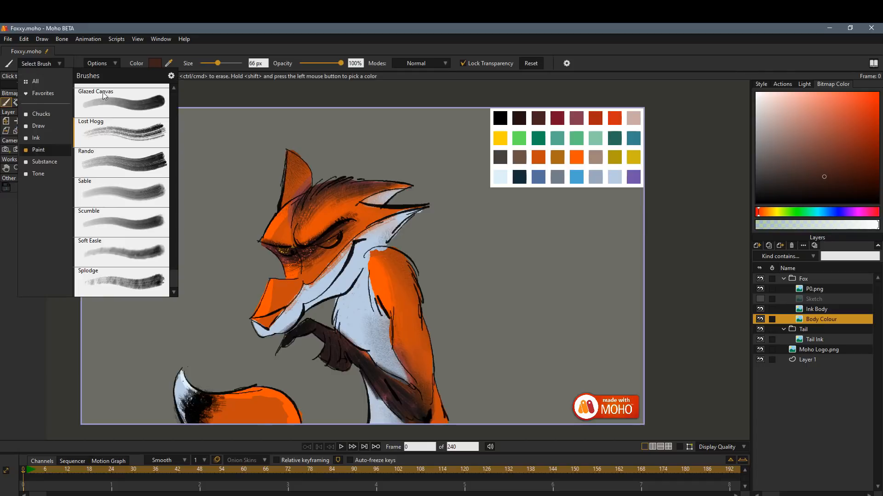
{"action": "left_click", "coordinate": [45, 124]}
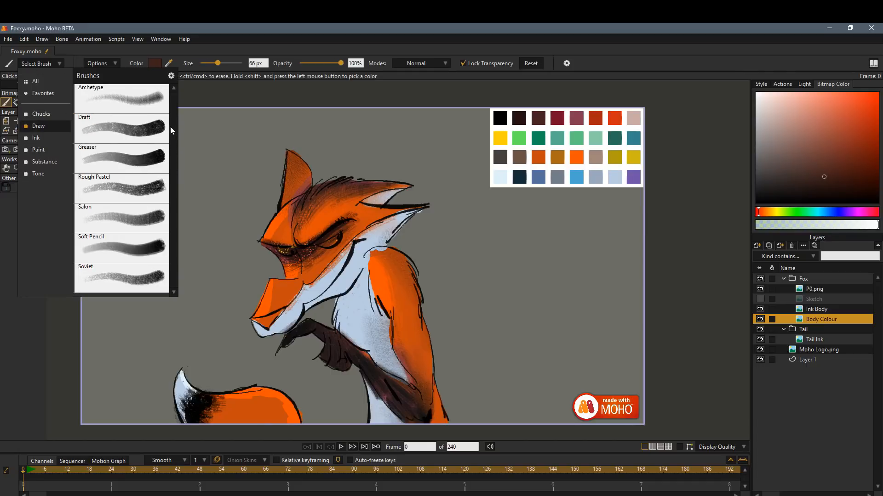
{"action": "left_click", "coordinate": [40, 138]}
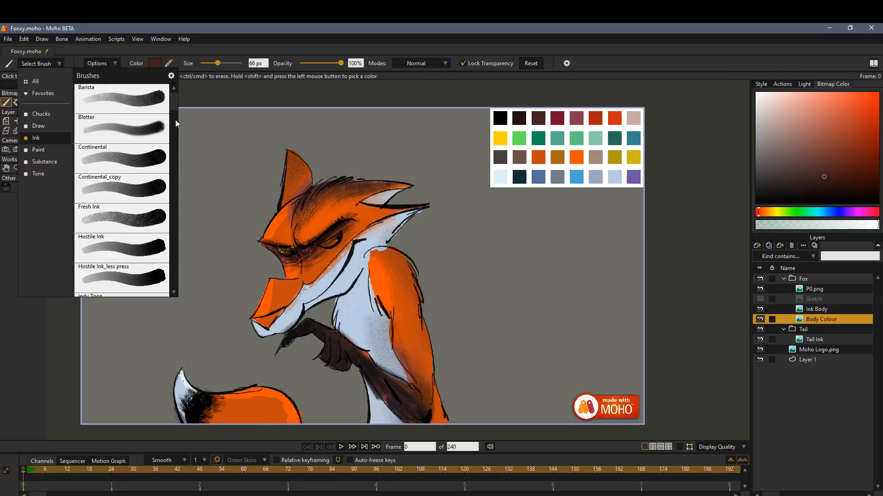
{"action": "scroll", "coordinate": [175, 120], "scroll_direction": "down", "scroll_amount": 8}
{"action": "left_click", "coordinate": [157, 287]}
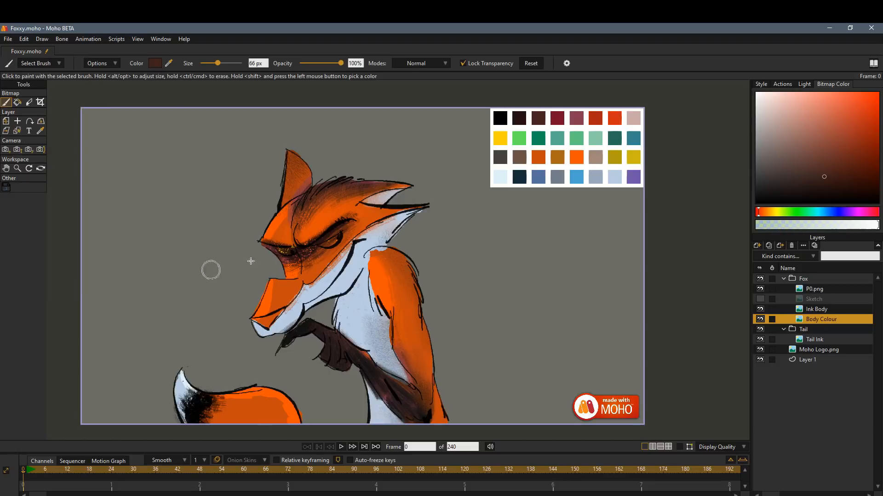
Set the Simple Liner_pressure brush's size pressure to Exponential Curve, save it, and paint both of the fox's eyes bright yellow.
{"action": "left_click", "coordinate": [501, 140], "text": "shift"}
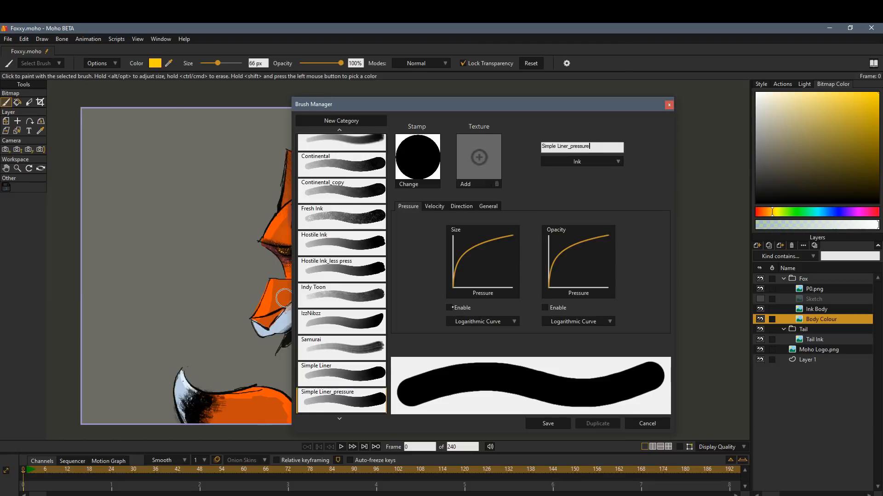
{"action": "left_click", "coordinate": [449, 308]}
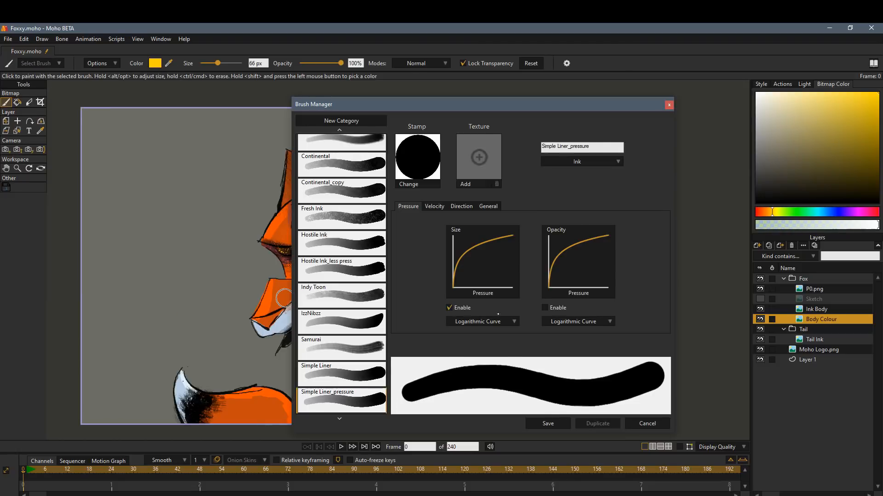
{"action": "left_click", "coordinate": [510, 321]}
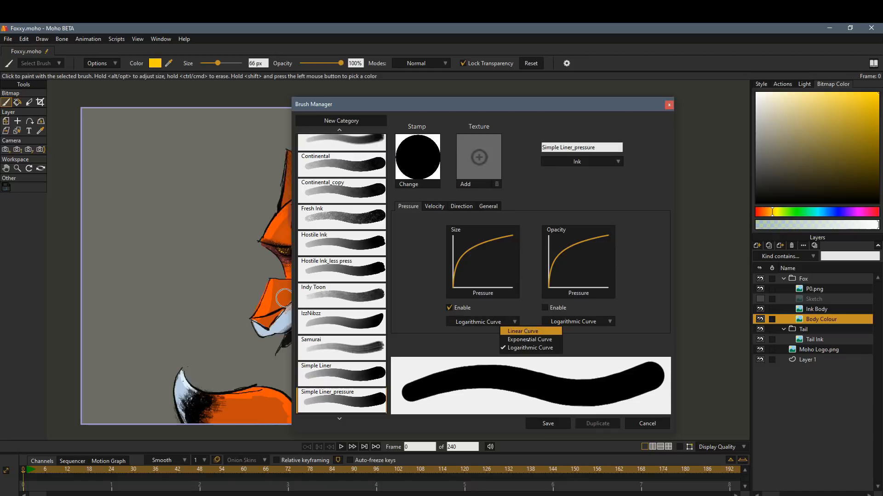
{"action": "left_click", "coordinate": [528, 340]}
{"action": "left_click", "coordinate": [509, 317]}
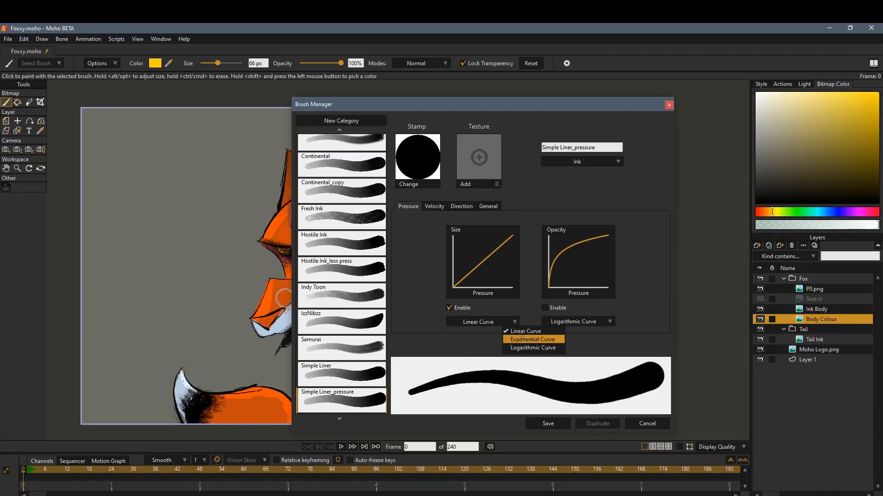
{"action": "left_click", "coordinate": [529, 341]}
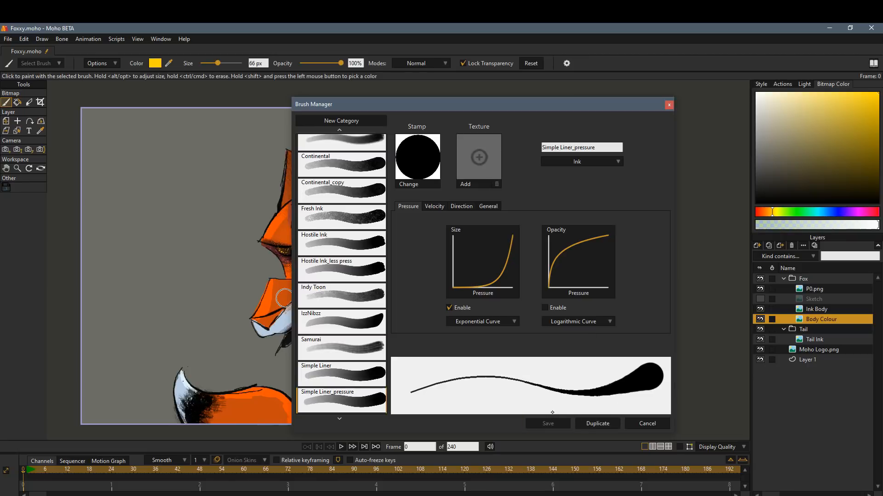
{"action": "key", "text": "Escape"}
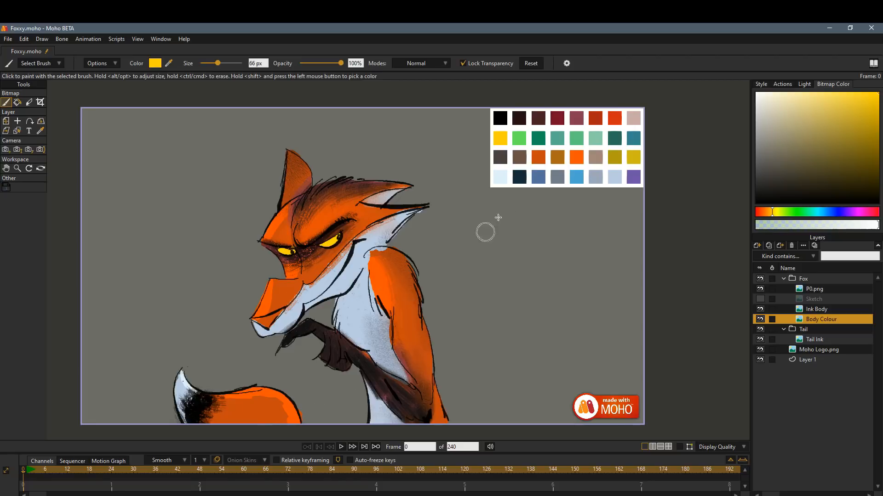
Shade the eyes in dark yellow and add near-white highlights to the eye and the chest fur.
{"action": "left_click", "coordinate": [619, 158], "text": "shift"}
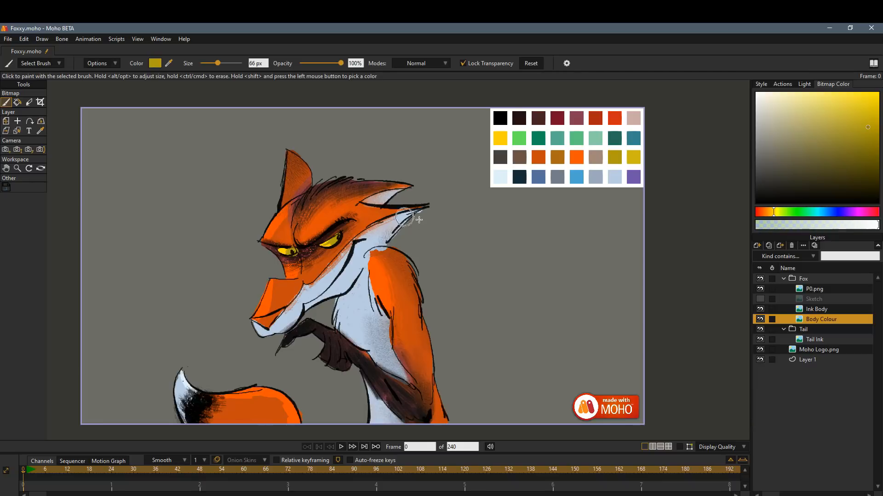
{"action": "left_click", "coordinate": [501, 176], "text": "shift"}
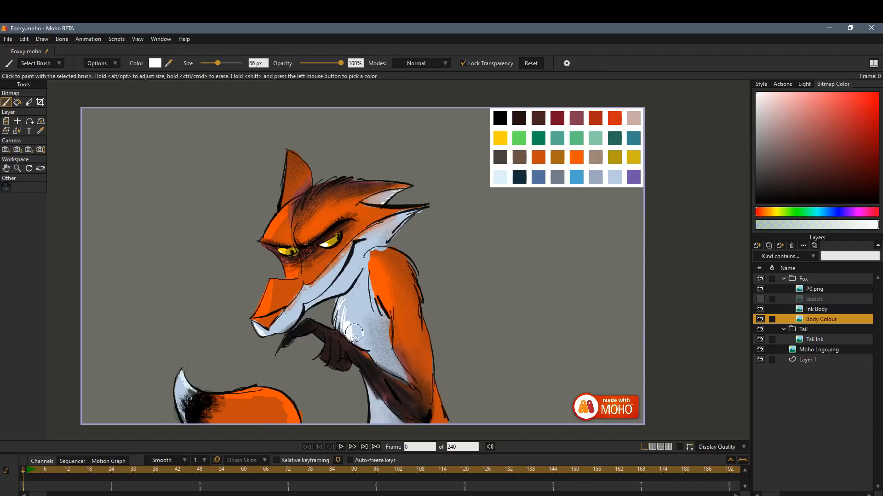
{"action": "left_click", "coordinate": [337, 339], "text": "shift"}
Add brown highlights to the fox's fingers and paint the nose dark brown.
{"action": "left_click", "coordinate": [521, 157], "text": "shift"}
{"action": "left_click", "coordinate": [334, 351], "text": "shift"}
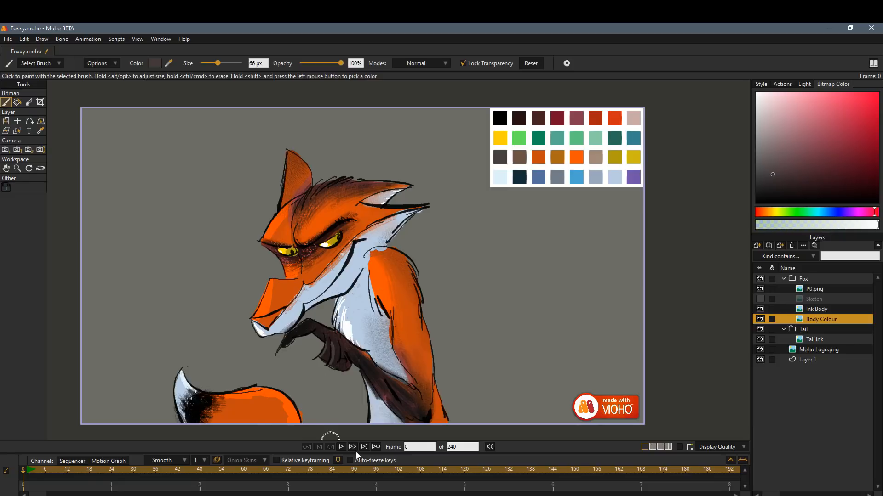
{"action": "left_click", "coordinate": [316, 326], "text": "shift"}
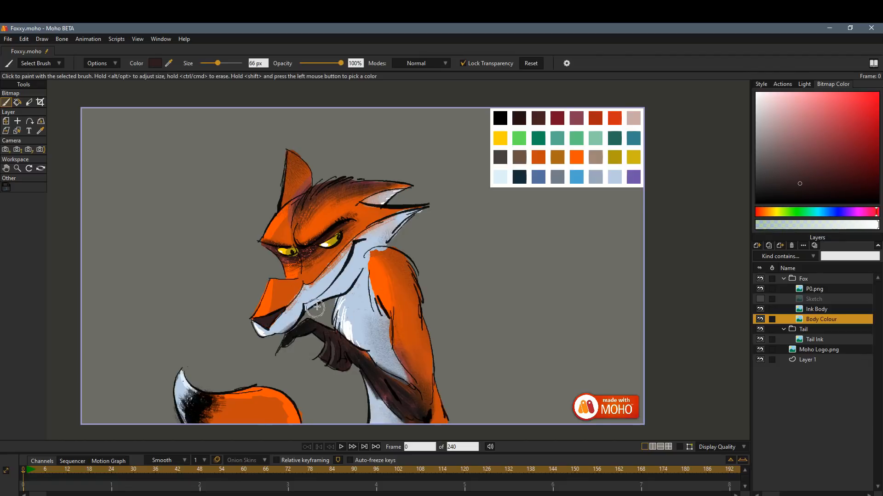
Choose the Macho brush from the Substance category, pick bright orange from the palette and set the brush size to 154 px.
{"action": "left_click", "coordinate": [596, 157], "text": "shift"}
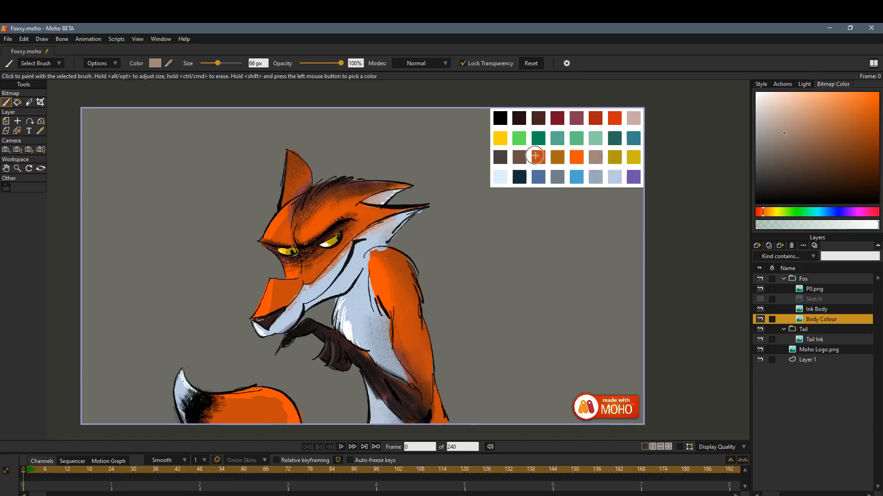
{"action": "left_click_drag", "start_coordinate": [535, 156], "coordinate": [524, 159]}
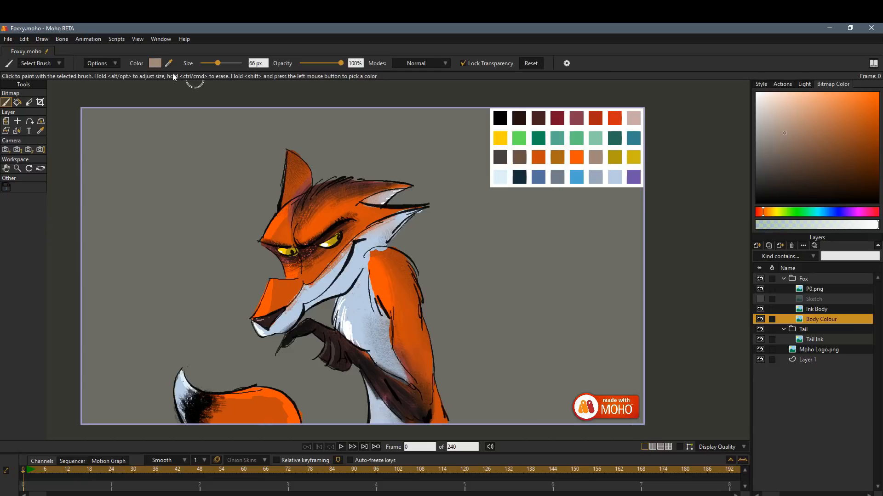
{"action": "left_click", "coordinate": [47, 65]}
{"action": "left_click", "coordinate": [47, 164]}
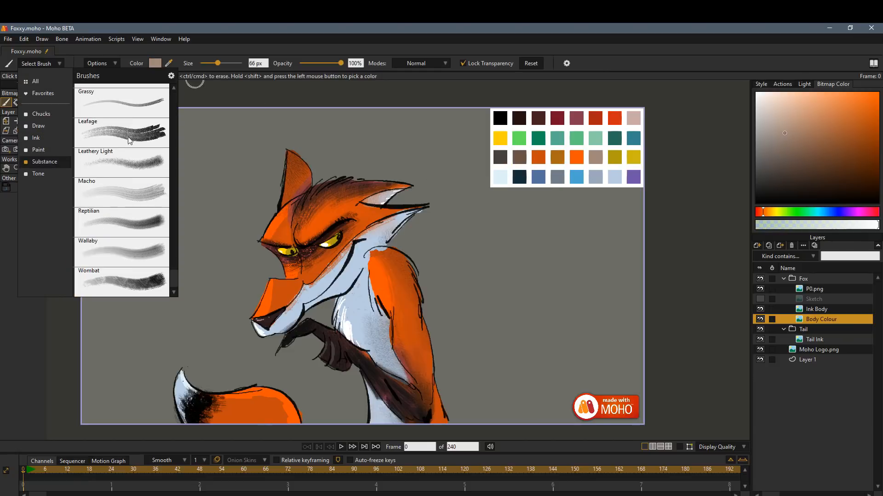
{"action": "left_click", "coordinate": [147, 193]}
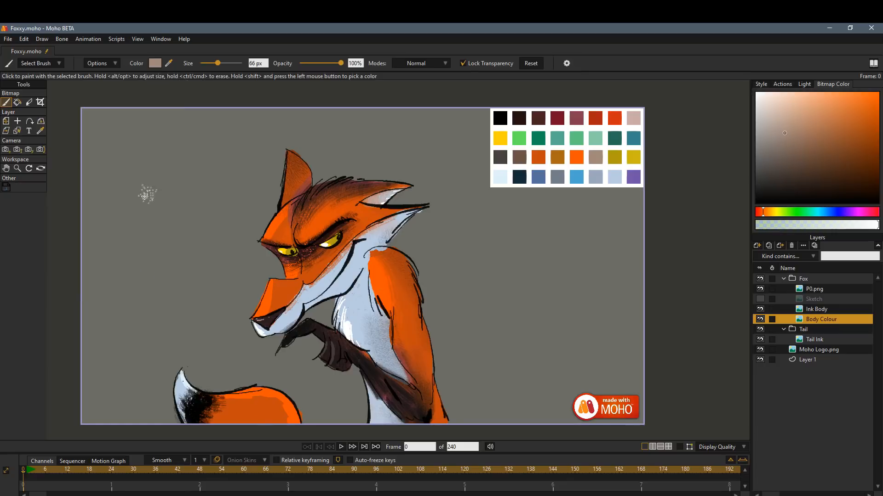
{"action": "left_click", "coordinate": [576, 156]}
{"action": "left_click_drag", "start_coordinate": [230, 63], "coordinate": [226, 63]}
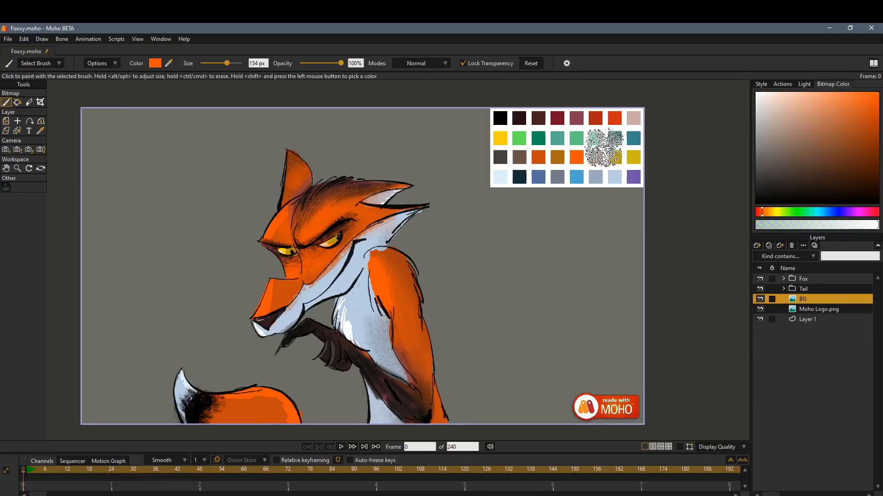
Turn off transparency locking and rough in a light green hill to the right of the fox on the BG layer.
{"action": "left_click", "coordinate": [576, 138]}
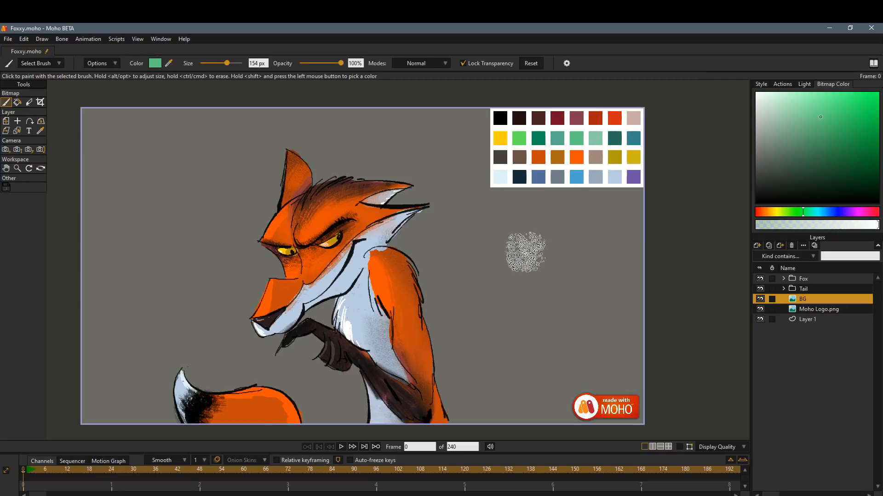
{"action": "left_click", "coordinate": [463, 64]}
{"action": "mouse_move", "coordinate": [626, 372]}
{"action": "left_mouse_down"}
{"action": "mouse_move", "coordinate": [536, 414]}
{"action": "mouse_move", "coordinate": [632, 416]}
{"action": "left_mouse_up"}
Look through the Paint brush category and choose a solid brush from the Ink category for the background.
{"action": "left_click", "coordinate": [46, 65]}
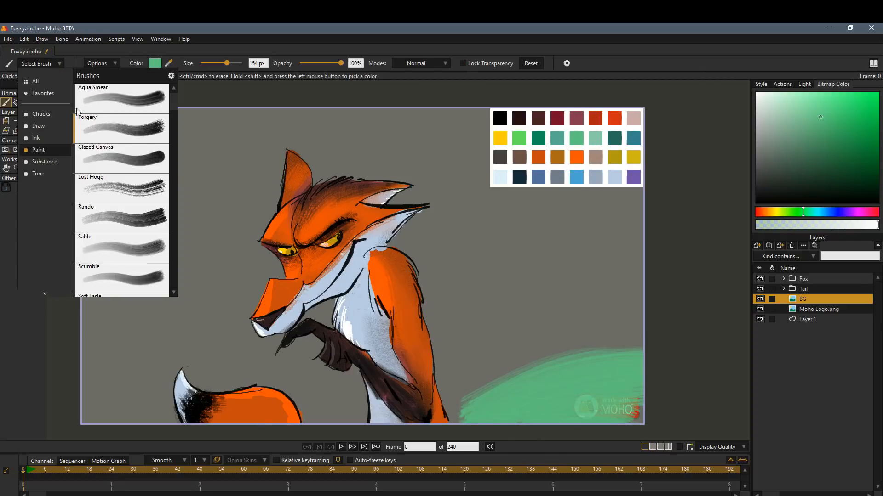
{"action": "left_click", "coordinate": [47, 66]}
{"action": "left_click", "coordinate": [47, 67]}
{"action": "scroll", "coordinate": [40, 138], "scroll_direction": "down", "scroll_amount": 3}
{"action": "left_click", "coordinate": [40, 137]}
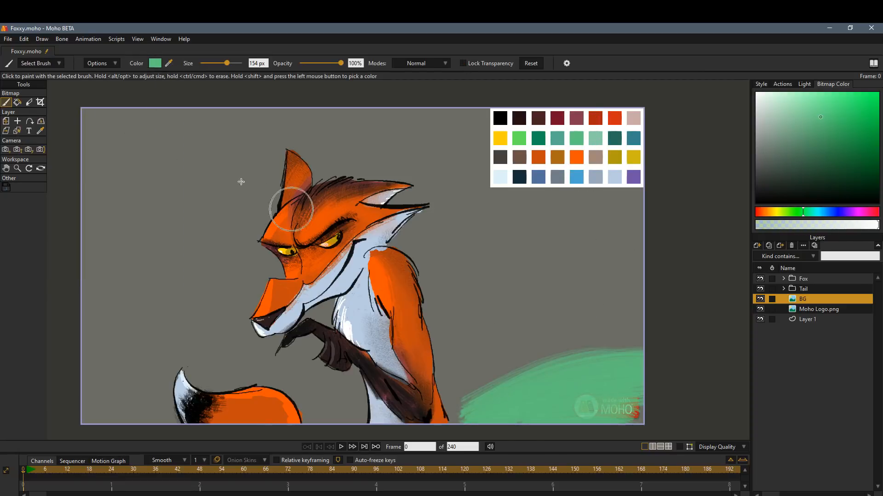
Repaint the right-hand hill in a darker green, extending it behind the fox, and paint a light green hill on the left.
{"action": "left_click_drag", "start_coordinate": [611, 384], "coordinate": [487, 416]}
{"action": "mouse_move", "coordinate": [576, 158]}
{"action": "left_mouse_down"}
{"action": "mouse_move", "coordinate": [571, 244]}
{"action": "mouse_move", "coordinate": [591, 253]}
{"action": "left_mouse_up"}
{"action": "left_click", "coordinate": [834, 134]}
{"action": "mouse_move", "coordinate": [618, 405]}
{"action": "left_mouse_down"}
{"action": "mouse_move", "coordinate": [552, 402]}
{"action": "mouse_move", "coordinate": [635, 380]}
{"action": "mouse_move", "coordinate": [467, 399]}
{"action": "left_mouse_up"}
{"action": "left_click_drag", "start_coordinate": [594, 373], "coordinate": [405, 393]}
{"action": "left_click", "coordinate": [576, 138]}
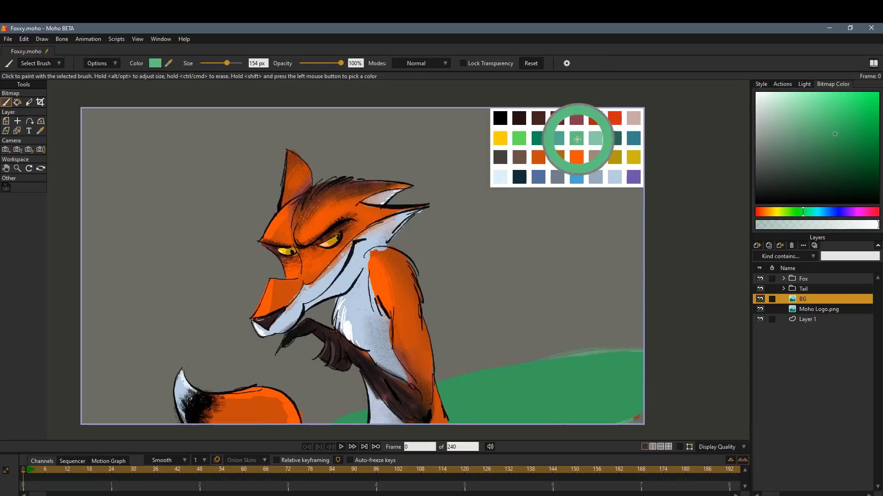
{"action": "mouse_move", "coordinate": [138, 368]}
{"action": "left_mouse_down"}
{"action": "mouse_move", "coordinate": [91, 404]}
{"action": "mouse_move", "coordinate": [124, 316]}
{"action": "mouse_move", "coordinate": [370, 397]}
{"action": "mouse_move", "coordinate": [317, 416]}
{"action": "mouse_move", "coordinate": [418, 389]}
{"action": "mouse_move", "coordinate": [187, 343]}
{"action": "mouse_move", "coordinate": [424, 382]}
{"action": "left_mouse_up"}
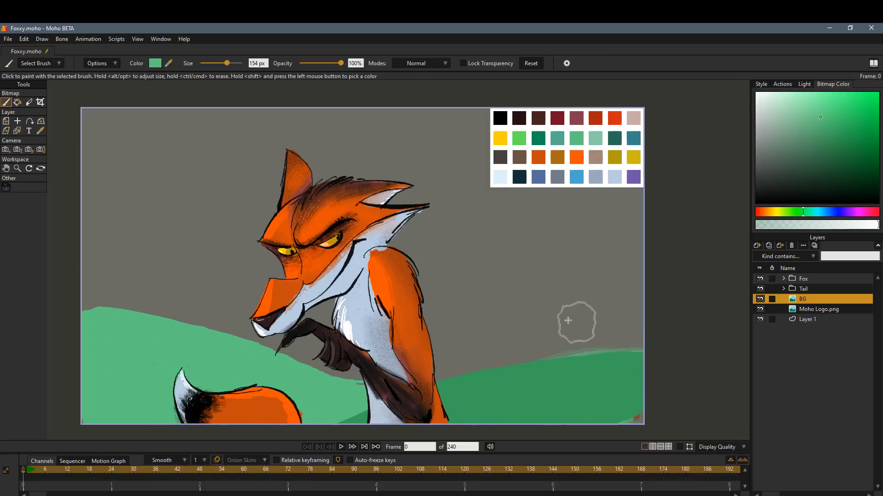
Paint slate blue mountains behind both hills and tidy the left hill's crest in light green.
{"action": "left_click", "coordinate": [538, 177]}
{"action": "left_click_drag", "start_coordinate": [95, 269], "coordinate": [384, 362]}
{"action": "mouse_move", "coordinate": [519, 346]}
{"action": "left_mouse_down"}
{"action": "mouse_move", "coordinate": [457, 359]}
{"action": "mouse_move", "coordinate": [583, 347]}
{"action": "left_mouse_up"}
{"action": "left_click_drag", "start_coordinate": [106, 248], "coordinate": [92, 248]}
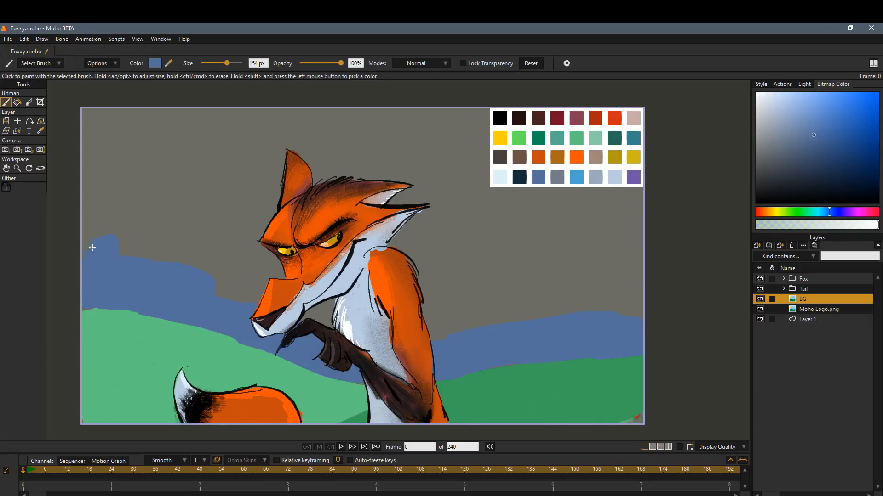
{"action": "left_click", "coordinate": [113, 332], "text": "shift"}
{"action": "left_click_drag", "start_coordinate": [87, 327], "coordinate": [111, 325]}
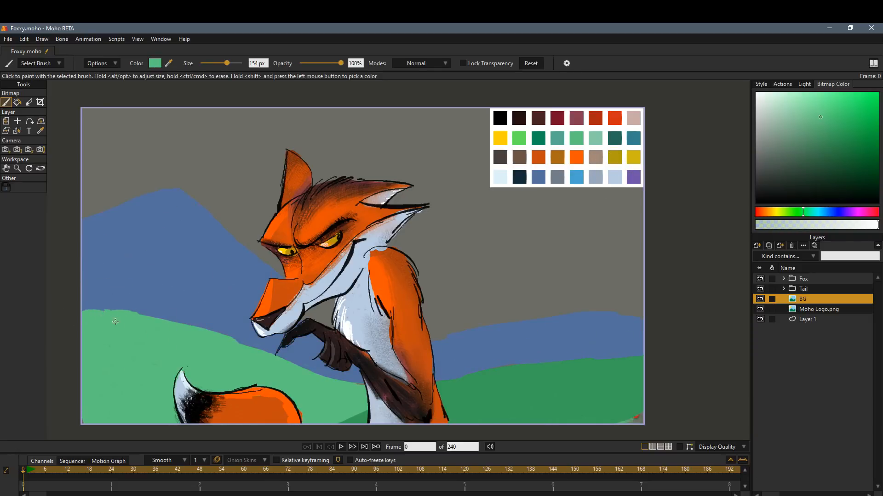
{"action": "left_click", "coordinate": [217, 255], "text": "shift"}
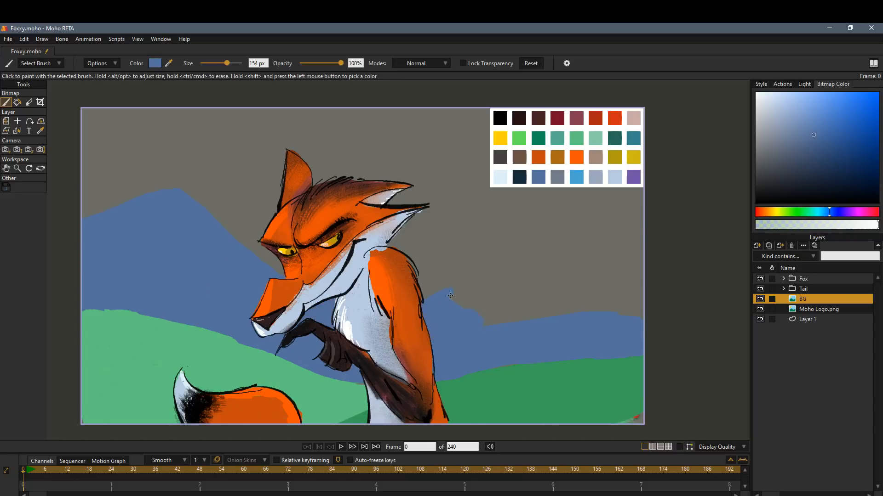
Paint a dark red house at the scene's left edge and a dark teal tree beside it.
{"action": "left_click", "coordinate": [557, 118], "text": "shift"}
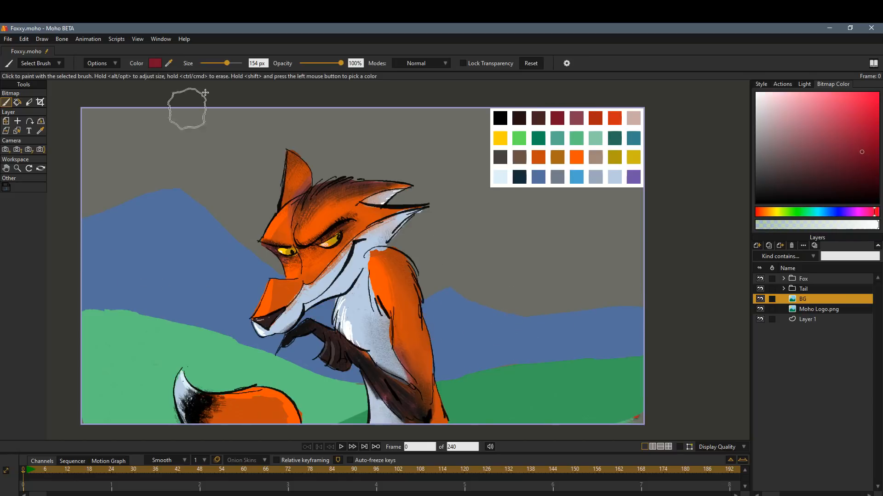
{"action": "mouse_move", "coordinate": [92, 279]}
{"action": "left_mouse_down"}
{"action": "mouse_move", "coordinate": [111, 282]}
{"action": "mouse_move", "coordinate": [132, 276]}
{"action": "mouse_move", "coordinate": [108, 311]}
{"action": "mouse_move", "coordinate": [101, 266]}
{"action": "left_mouse_up"}
{"action": "left_click", "coordinate": [537, 138], "text": "shift"}
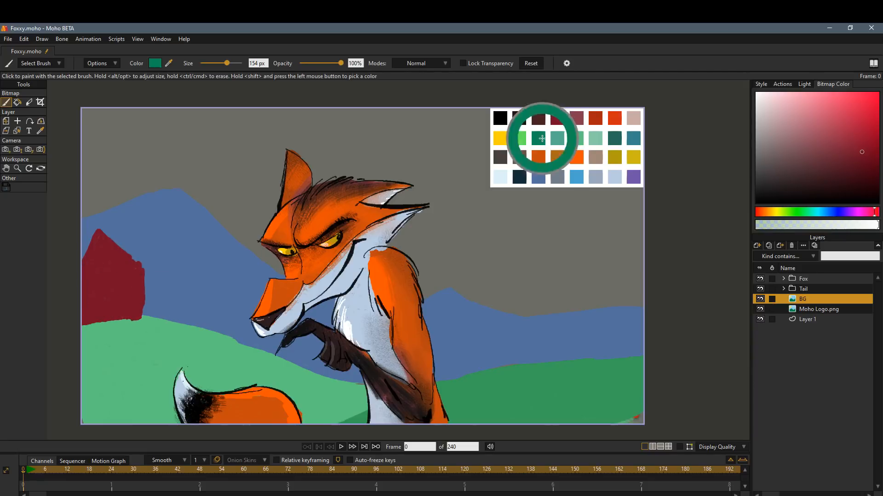
{"action": "left_click", "coordinate": [254, 230], "text": "shift"}
{"action": "left_click", "coordinate": [614, 137], "text": "shift"}
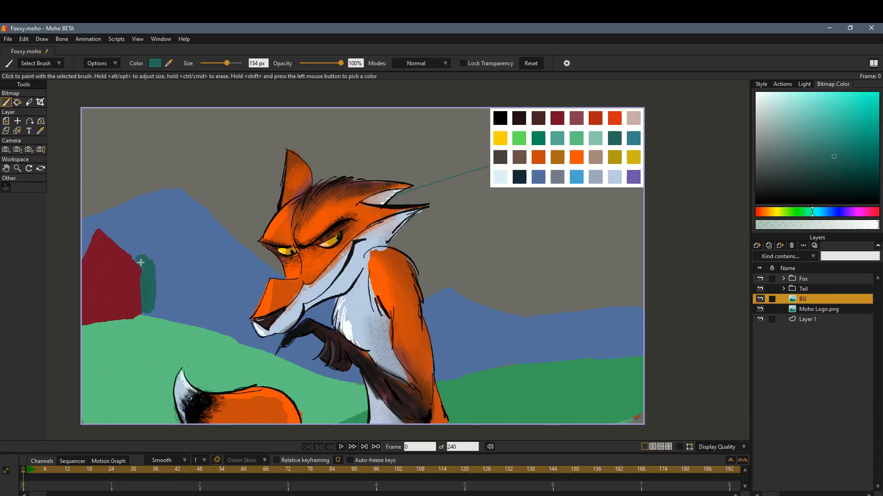
{"action": "mouse_move", "coordinate": [140, 262]}
{"action": "left_mouse_down"}
{"action": "mouse_move", "coordinate": [168, 272]}
{"action": "mouse_move", "coordinate": [159, 303]}
{"action": "left_mouse_up"}
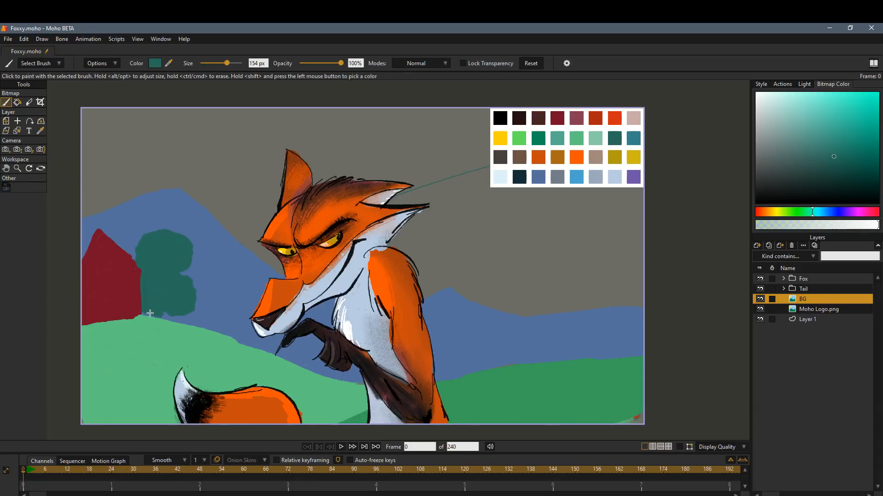
{"action": "left_click", "coordinate": [520, 178], "text": "shift"}
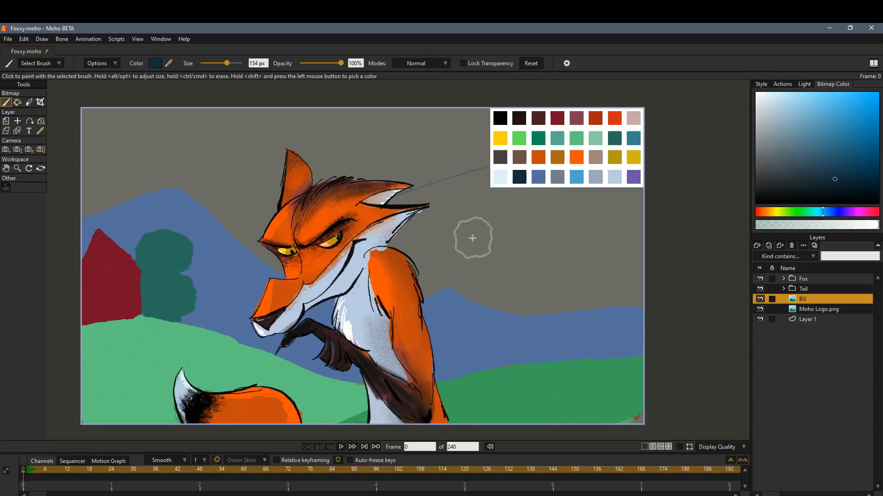
{"action": "left_click", "coordinate": [157, 304]}
{"action": "key", "text": "ctrl+z"}
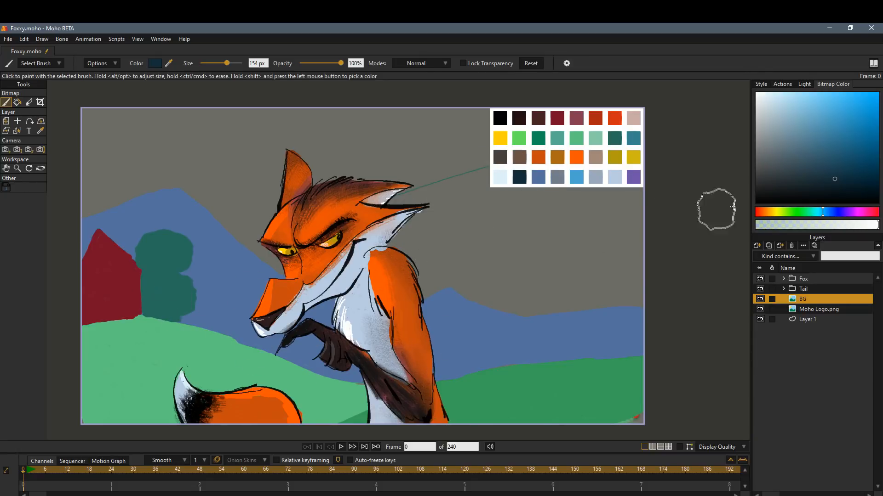
Fill the sky on the BG layer with bright blue, hiding the Fox and Tail groups while painting behind them.
{"action": "left_click", "coordinate": [576, 177], "text": "shift"}
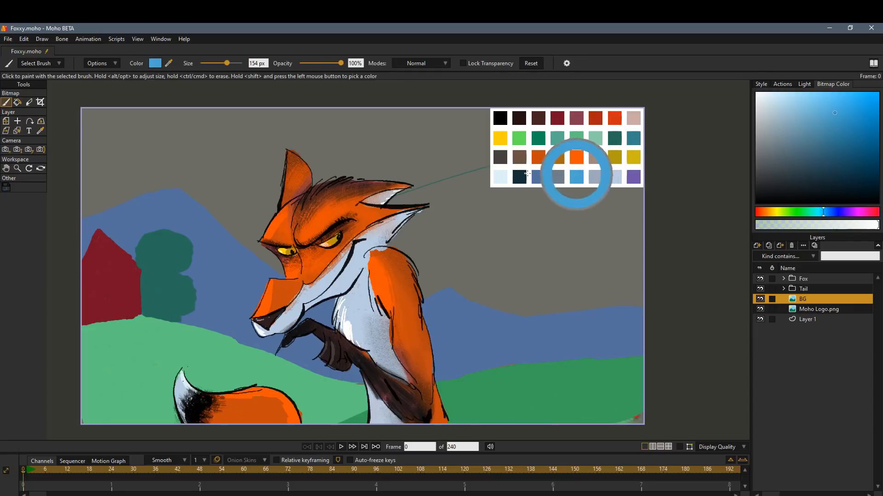
{"action": "mouse_move", "coordinate": [269, 228]}
{"action": "left_mouse_down"}
{"action": "mouse_move", "coordinate": [204, 172]}
{"action": "mouse_move", "coordinate": [278, 264]}
{"action": "mouse_move", "coordinate": [440, 264]}
{"action": "left_mouse_up"}
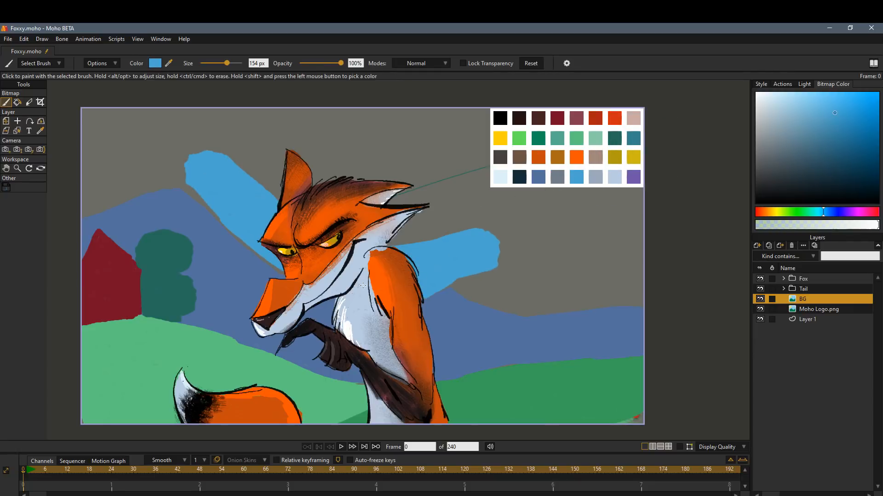
{"action": "left_click", "coordinate": [760, 280]}
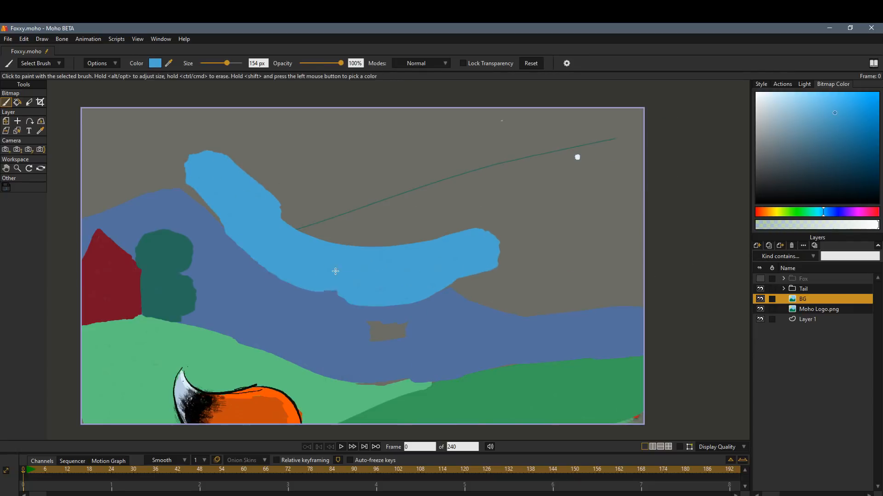
{"action": "mouse_move", "coordinate": [452, 268]}
{"action": "left_mouse_down"}
{"action": "mouse_move", "coordinate": [537, 297]}
{"action": "mouse_move", "coordinate": [633, 290]}
{"action": "mouse_move", "coordinate": [619, 134]}
{"action": "mouse_move", "coordinate": [574, 215]}
{"action": "mouse_move", "coordinate": [598, 122]}
{"action": "left_mouse_up"}
{"action": "left_click", "coordinate": [760, 289]}
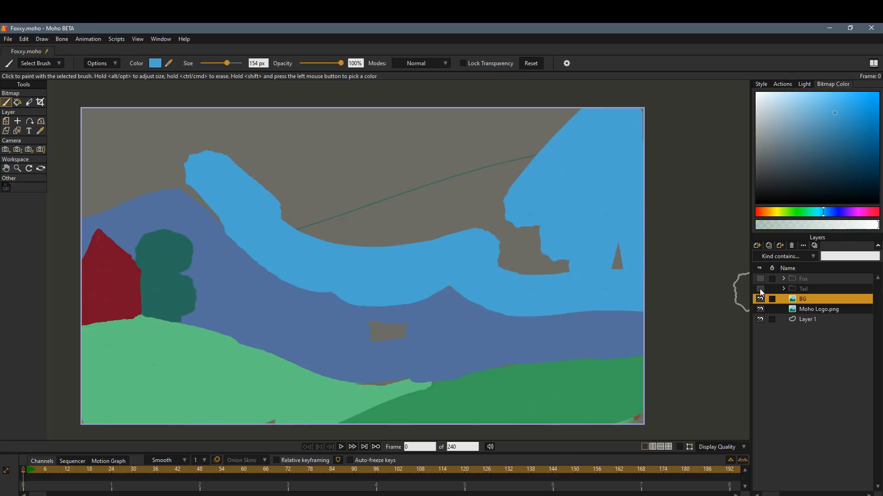
{"action": "left_click", "coordinate": [760, 289]}
{"action": "mouse_move", "coordinate": [569, 248]}
{"action": "left_mouse_down"}
{"action": "mouse_move", "coordinate": [604, 274]}
{"action": "mouse_move", "coordinate": [497, 201]}
{"action": "mouse_move", "coordinate": [430, 183]}
{"action": "mouse_move", "coordinate": [345, 124]}
{"action": "mouse_move", "coordinate": [106, 122]}
{"action": "mouse_move", "coordinate": [87, 188]}
{"action": "mouse_move", "coordinate": [92, 209]}
{"action": "mouse_move", "coordinate": [159, 159]}
{"action": "mouse_move", "coordinate": [300, 253]}
{"action": "left_mouse_up"}
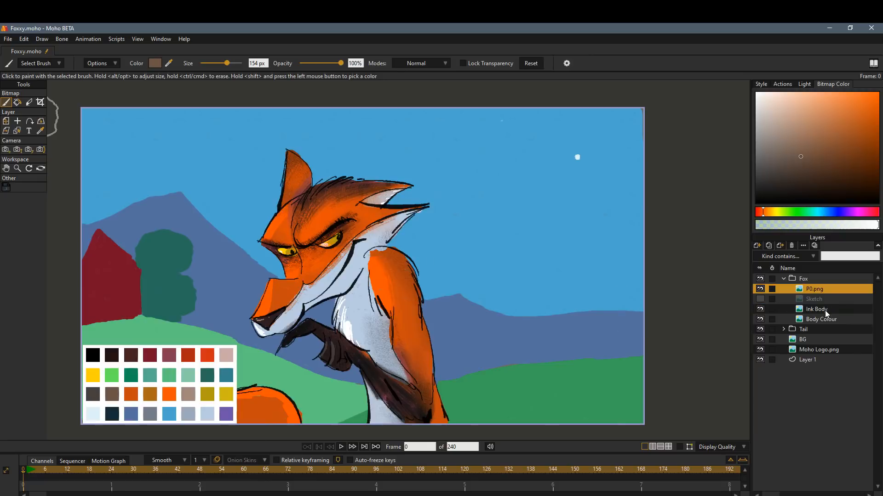
Paint a large brown tree with overhanging branches on the right of the BG layer and cover its top with dark teal foliage.
{"action": "left_click", "coordinate": [821, 342]}
{"action": "mouse_move", "coordinate": [611, 290]}
{"action": "left_mouse_down"}
{"action": "mouse_move", "coordinate": [630, 361]}
{"action": "mouse_move", "coordinate": [604, 291]}
{"action": "mouse_move", "coordinate": [634, 211]}
{"action": "mouse_move", "coordinate": [572, 92]}
{"action": "mouse_move", "coordinate": [591, 154]}
{"action": "mouse_move", "coordinate": [625, 210]}
{"action": "mouse_move", "coordinate": [481, 141]}
{"action": "mouse_move", "coordinate": [515, 111]}
{"action": "left_mouse_up"}
{"action": "left_click_drag", "start_coordinate": [472, 143], "coordinate": [406, 109]}
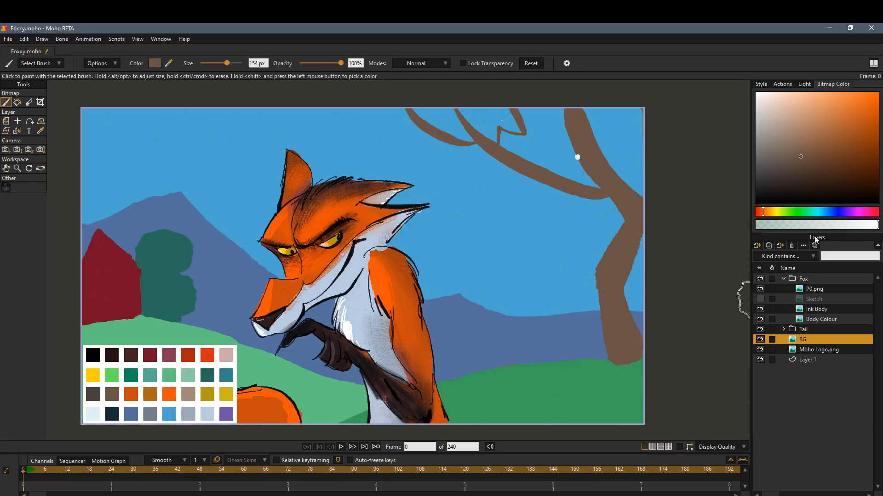
{"action": "left_click", "coordinate": [206, 376], "text": "shift"}
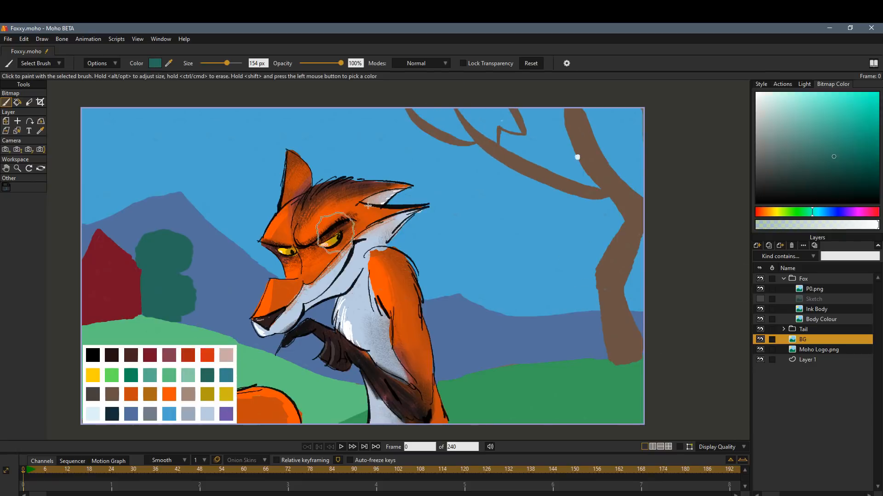
{"action": "mouse_move", "coordinate": [534, 117]}
{"action": "left_mouse_down"}
{"action": "mouse_move", "coordinate": [561, 124]}
{"action": "mouse_move", "coordinate": [594, 107]}
{"action": "mouse_move", "coordinate": [641, 117]}
{"action": "mouse_move", "coordinate": [532, 134]}
{"action": "mouse_move", "coordinate": [513, 119]}
{"action": "mouse_move", "coordinate": [482, 179]}
{"action": "mouse_move", "coordinate": [462, 136]}
{"action": "mouse_move", "coordinate": [440, 144]}
{"action": "mouse_move", "coordinate": [415, 110]}
{"action": "mouse_move", "coordinate": [394, 122]}
{"action": "mouse_move", "coordinate": [396, 113]}
{"action": "mouse_move", "coordinate": [436, 144]}
{"action": "left_mouse_up"}
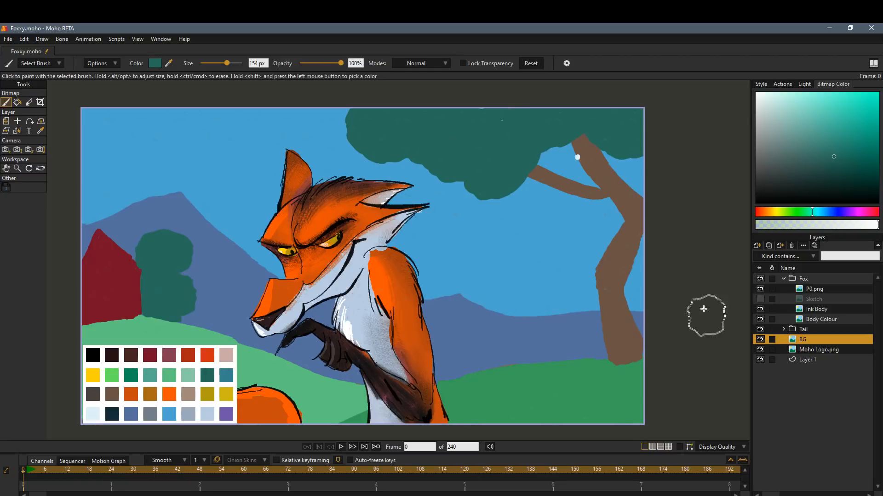
Paint brown branches across the big tree's foliage, widen its trunk and branch, and add a dark green shadow at its base.
{"action": "left_click", "coordinate": [631, 235], "text": "shift"}
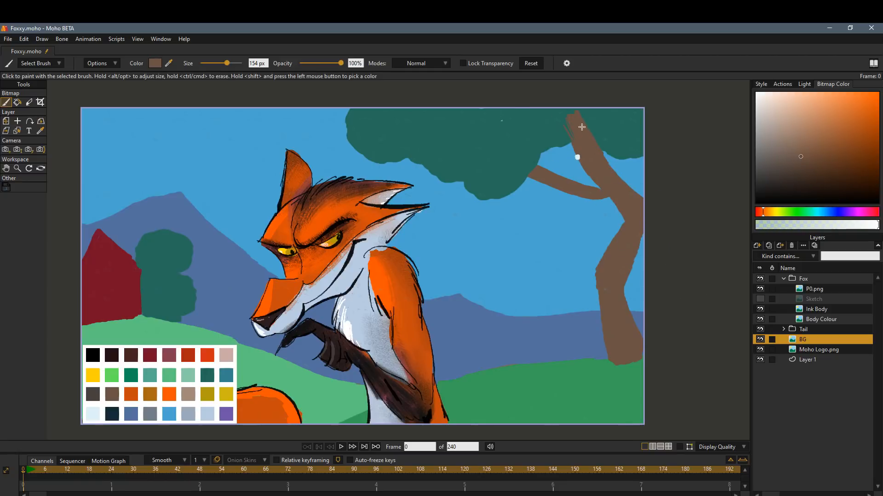
{"action": "left_click_drag", "start_coordinate": [453, 129], "coordinate": [545, 175]}
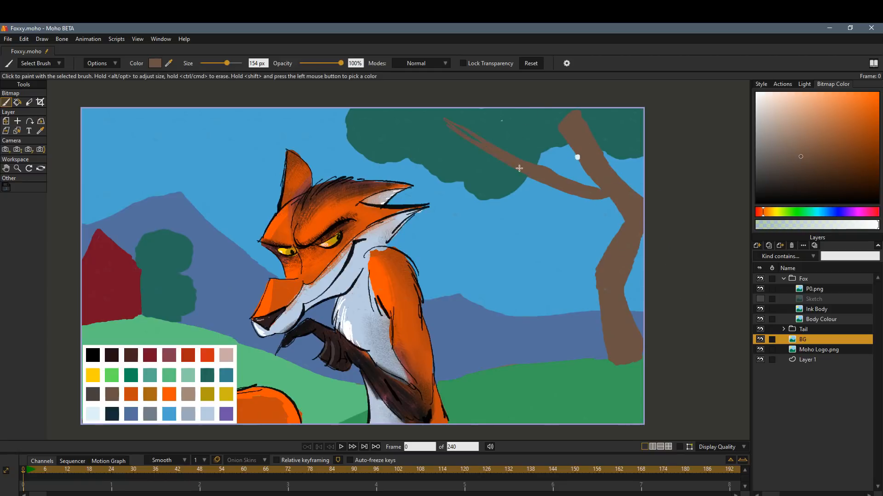
{"action": "left_click_drag", "start_coordinate": [478, 146], "coordinate": [405, 123]}
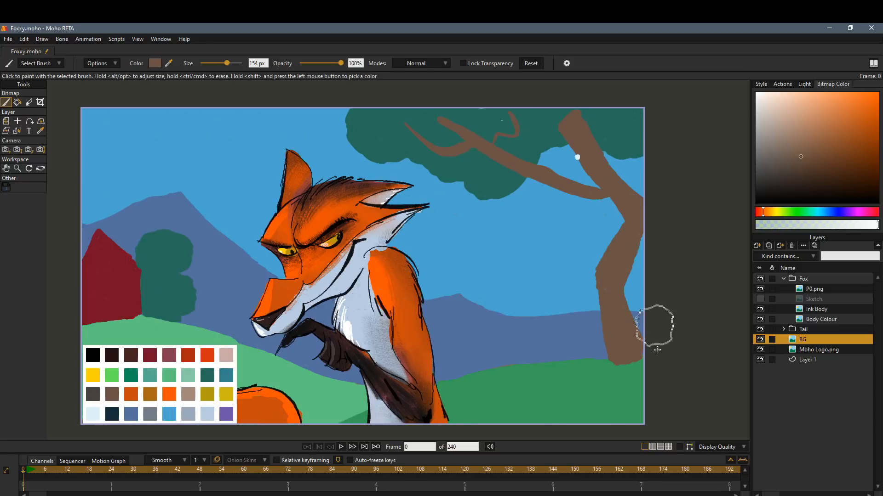
{"action": "mouse_move", "coordinate": [587, 191]}
{"action": "left_mouse_down"}
{"action": "mouse_move", "coordinate": [641, 226]}
{"action": "mouse_move", "coordinate": [601, 276]}
{"action": "left_mouse_up"}
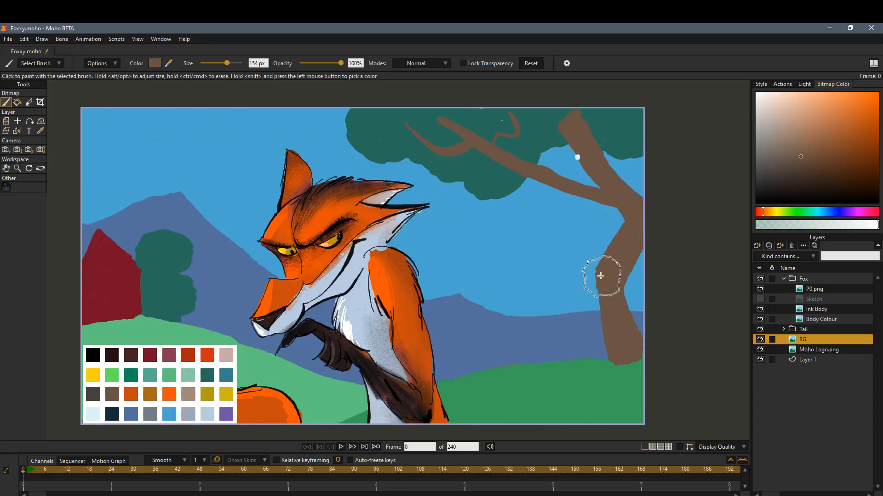
{"action": "left_click_drag", "start_coordinate": [592, 280], "coordinate": [599, 307]}
{"action": "mouse_move", "coordinate": [605, 371]}
{"action": "left_mouse_down"}
{"action": "mouse_move", "coordinate": [550, 375]}
{"action": "mouse_move", "coordinate": [648, 368]}
{"action": "left_mouse_up"}
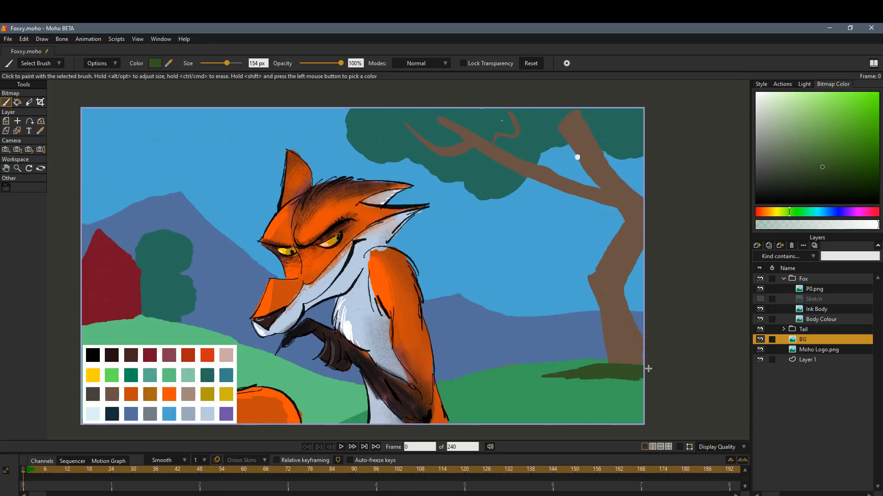
Try filling the shadow under the big tree and its foliage with light green at different opacity and tolerance settings.
{"action": "left_click", "coordinate": [18, 102]}
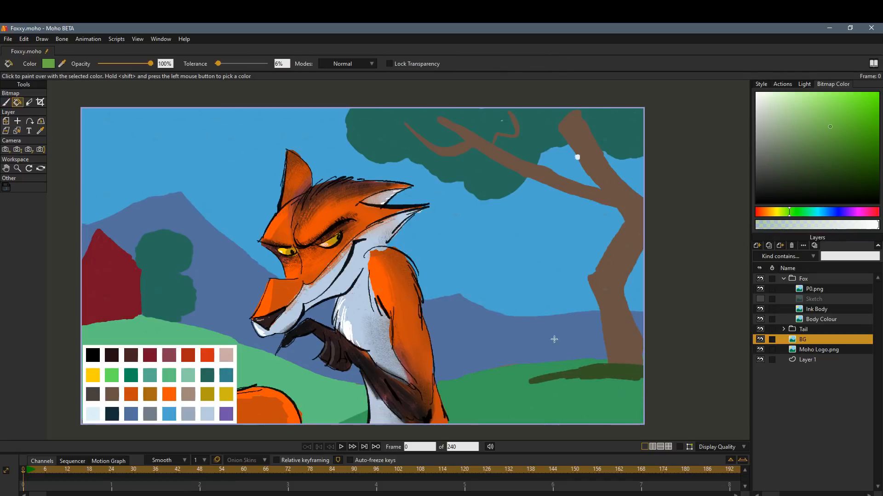
{"action": "left_click", "coordinate": [608, 376]}
{"action": "key", "text": "ctrl+z"}
{"action": "mouse_move", "coordinate": [225, 61]}
{"action": "left_mouse_down"}
{"action": "mouse_move", "coordinate": [232, 64]}
{"action": "mouse_move", "coordinate": [223, 68]}
{"action": "left_mouse_up"}
{"action": "left_click", "coordinate": [609, 374]}
{"action": "key", "text": "ctrl+z"}
{"action": "left_click", "coordinate": [481, 148]}
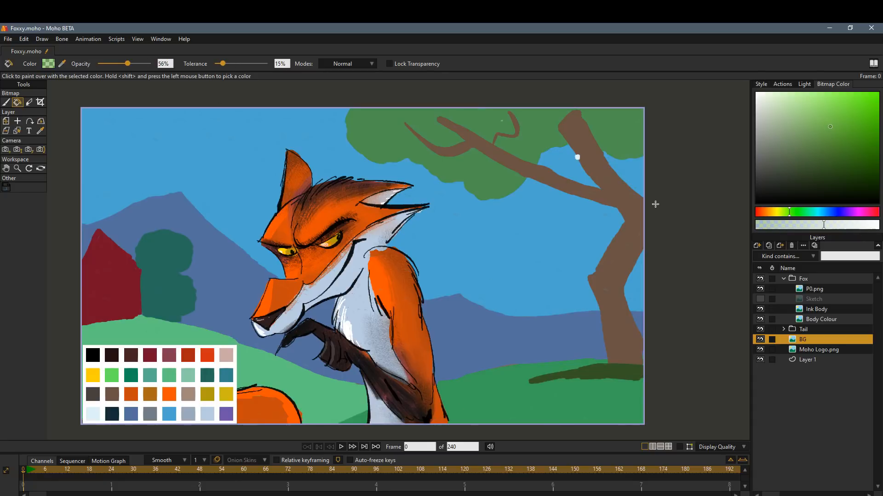
{"action": "key", "text": "ctrl+z"}
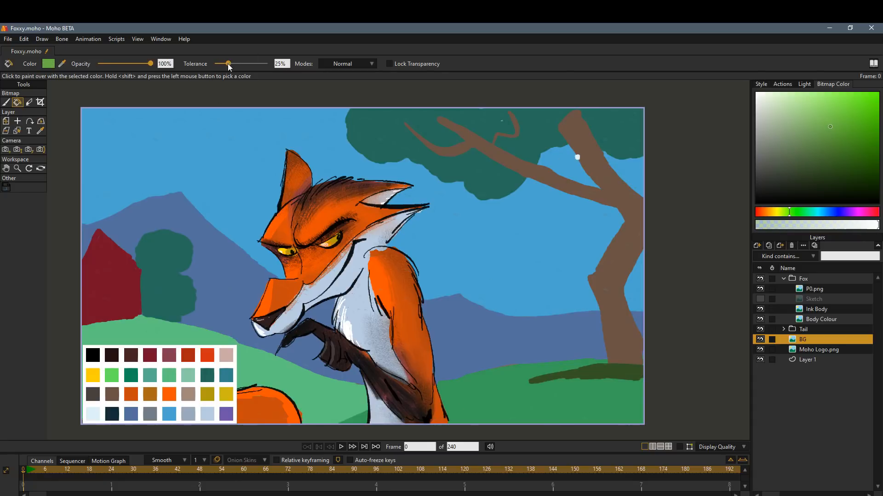
{"action": "left_click_drag", "start_coordinate": [223, 63], "coordinate": [220, 64]}
{"action": "key", "text": "b"}
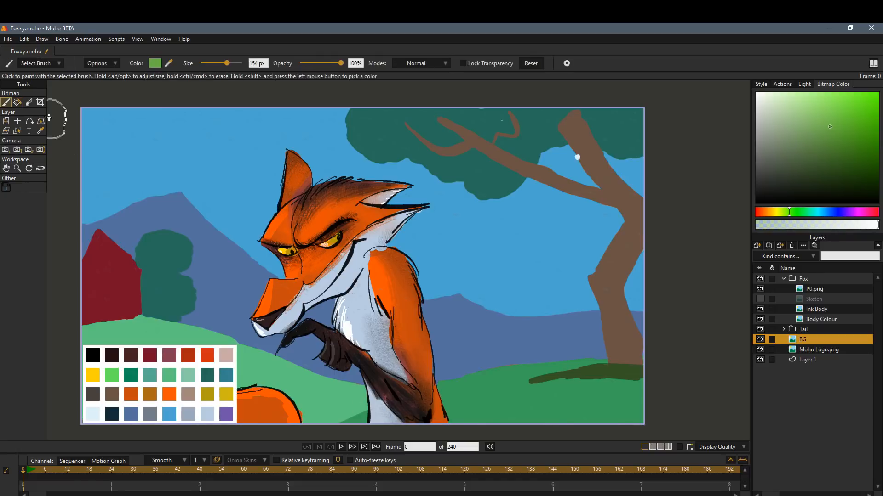
Paint a dark teal bush behind the base of the big tree's trunk.
{"action": "left_click", "coordinate": [164, 376], "text": "shift"}
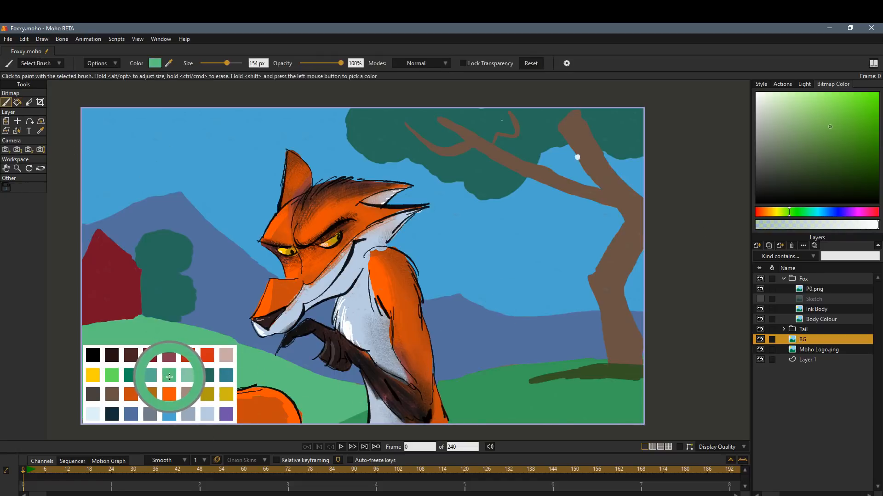
{"action": "left_click", "coordinate": [226, 375], "text": "shift"}
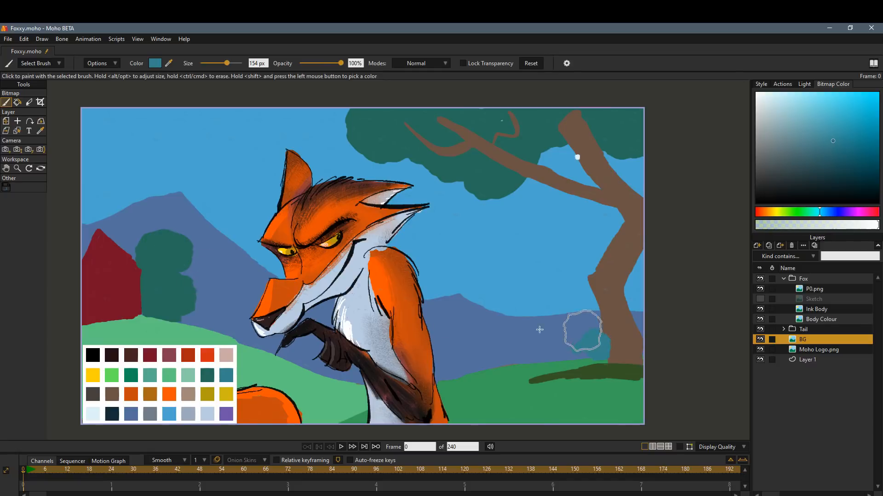
{"action": "left_click", "coordinate": [207, 375], "text": "shift"}
{"action": "mouse_move", "coordinate": [587, 335]}
{"action": "left_mouse_down"}
{"action": "mouse_move", "coordinate": [570, 349]}
{"action": "mouse_move", "coordinate": [639, 332]}
{"action": "left_mouse_up"}
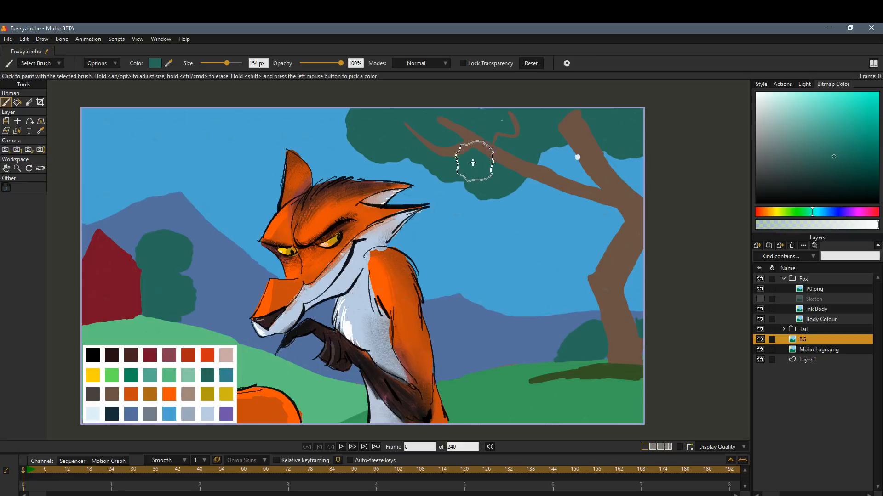
Fill the big tree's foliage with a brighter green from the palette at 10% tolerance.
{"action": "left_click", "coordinate": [131, 375], "text": "shift"}
{"action": "left_click", "coordinate": [17, 102]}
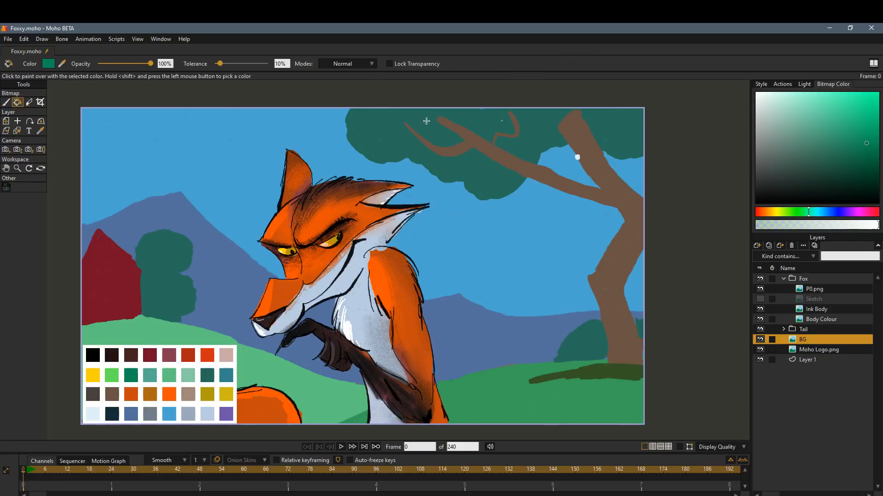
{"action": "left_click", "coordinate": [426, 122]}
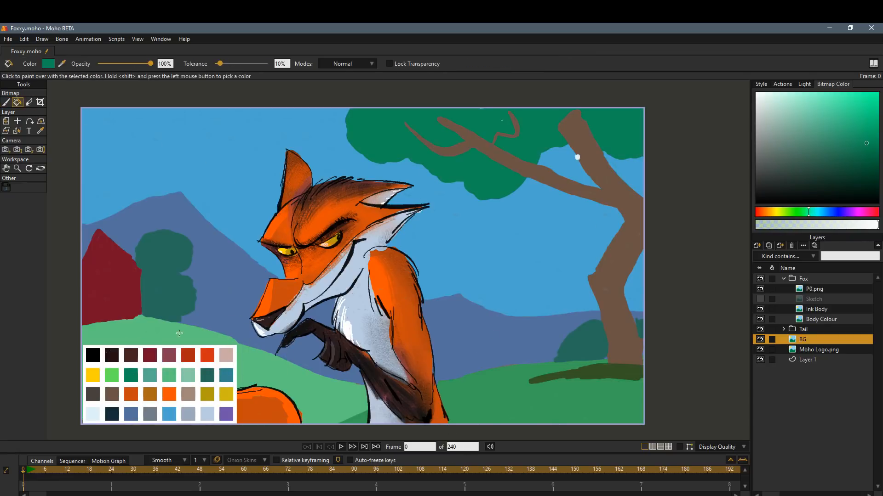
Paint a pale blue-white cloud in the sky above the red house.
{"action": "key", "text": "b"}
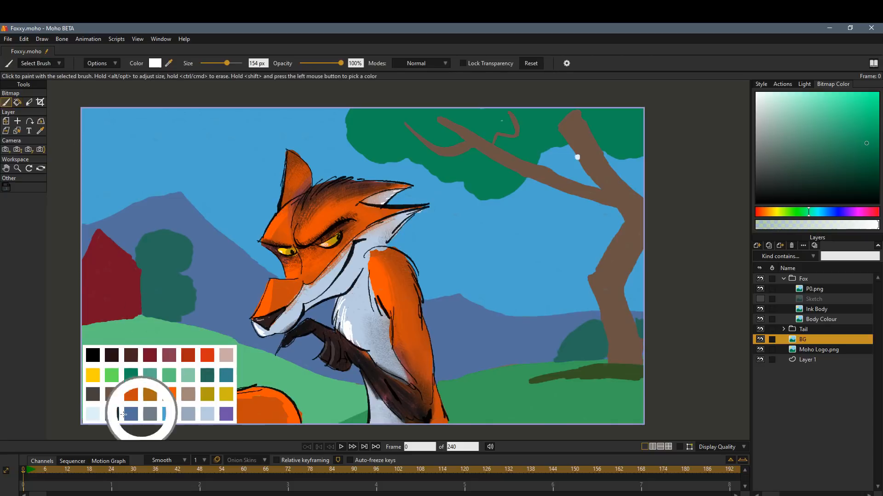
{"action": "left_click", "coordinate": [92, 414], "text": "shift"}
{"action": "mouse_move", "coordinate": [132, 135]}
{"action": "left_mouse_down"}
{"action": "mouse_move", "coordinate": [103, 155]}
{"action": "mouse_move", "coordinate": [152, 139]}
{"action": "left_mouse_up"}
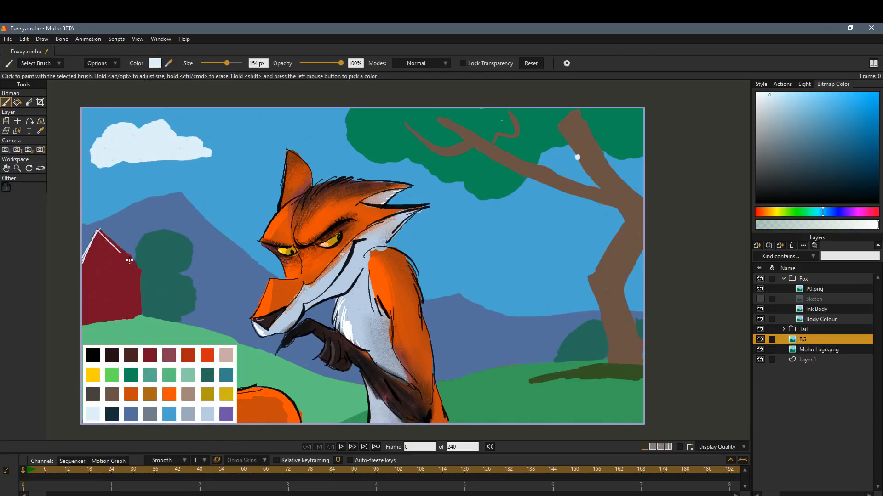
Paint pale white trim along the red house's roof and wall, plus a window frame and door.
{"action": "mouse_move", "coordinate": [130, 260]}
{"action": "left_mouse_down"}
{"action": "mouse_move", "coordinate": [144, 281]}
{"action": "mouse_move", "coordinate": [140, 321]}
{"action": "left_mouse_up"}
{"action": "left_click_drag", "start_coordinate": [93, 263], "coordinate": [111, 261]}
{"action": "left_click_drag", "start_coordinate": [111, 261], "coordinate": [111, 282]}
{"action": "mouse_move", "coordinate": [102, 279]}
{"action": "left_mouse_down"}
{"action": "mouse_move", "coordinate": [111, 279]}
{"action": "mouse_move", "coordinate": [116, 294]}
{"action": "left_mouse_up"}
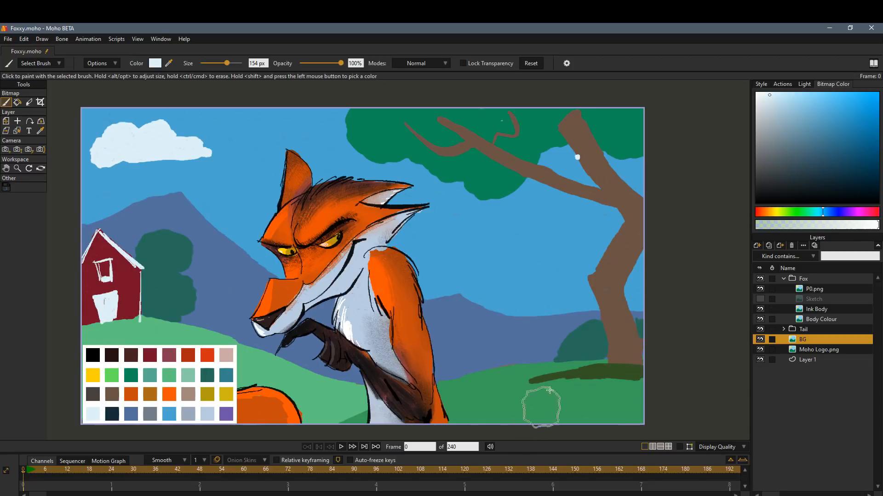
Paint light tan highlights on the big tree's middle trunk section and along its long branch.
{"action": "left_click", "coordinate": [188, 394], "text": "shift"}
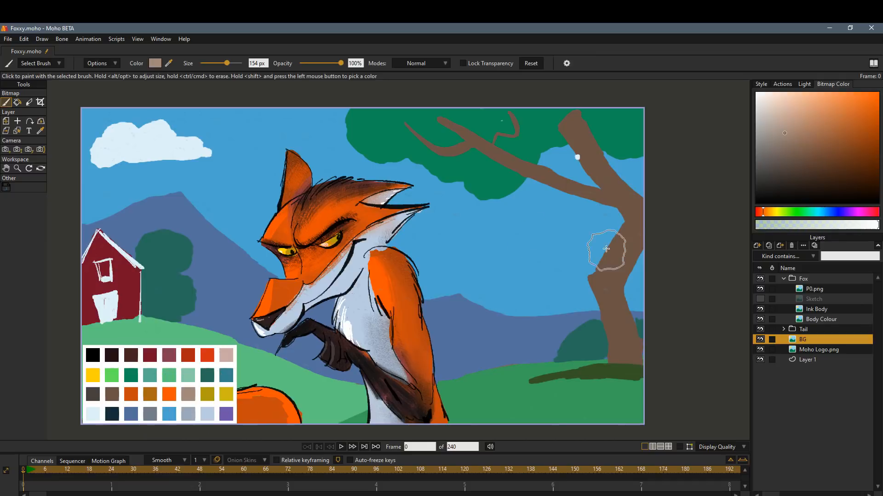
{"action": "left_click_drag", "start_coordinate": [625, 224], "coordinate": [595, 268]}
{"action": "left_click_drag", "start_coordinate": [533, 164], "coordinate": [605, 188]}
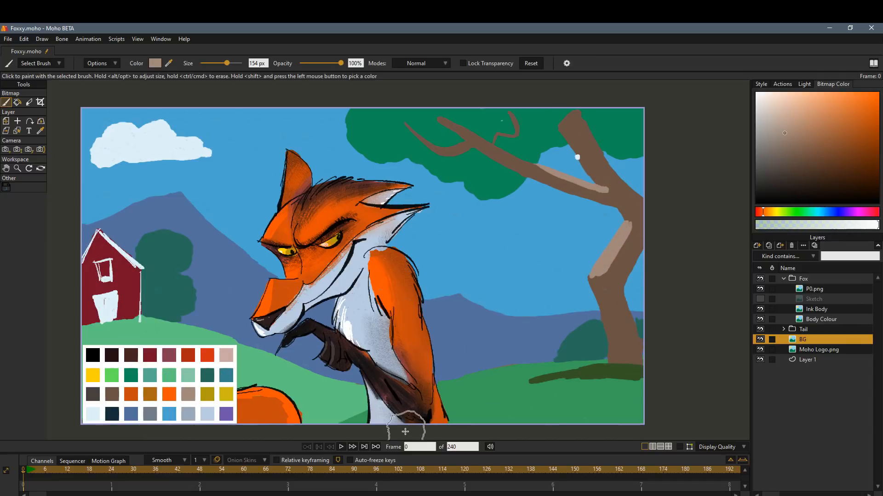
Darken the tips of the branches and the top of the trunk with dark grey-brown where they enter the foliage.
{"action": "left_click", "coordinate": [90, 396], "text": "shift"}
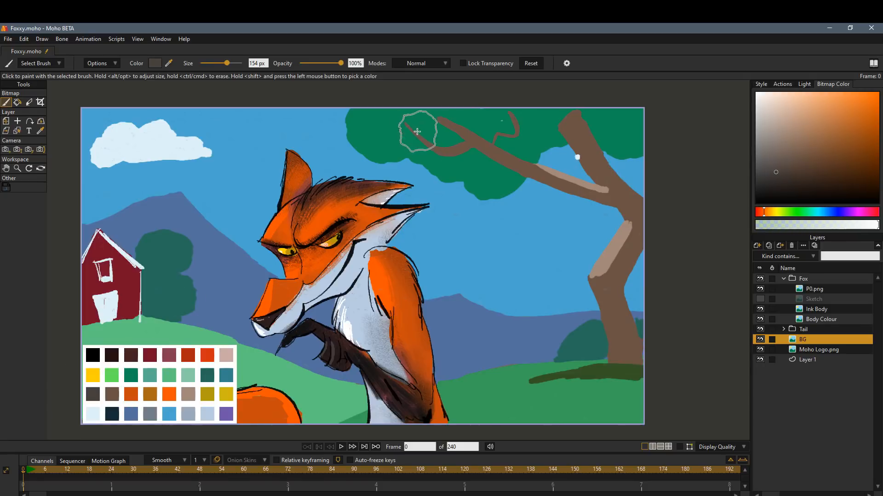
{"action": "left_click_drag", "start_coordinate": [464, 136], "coordinate": [442, 120]}
{"action": "left_click_drag", "start_coordinate": [519, 129], "coordinate": [510, 114]}
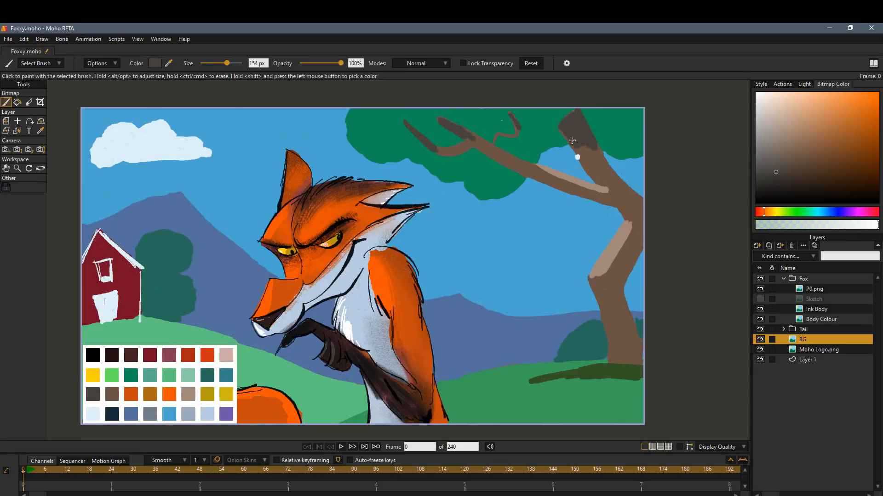
Shade the trunk's right side and the underside of the long branch in dark grey-brown.
{"action": "left_click", "coordinate": [112, 394], "text": "shift"}
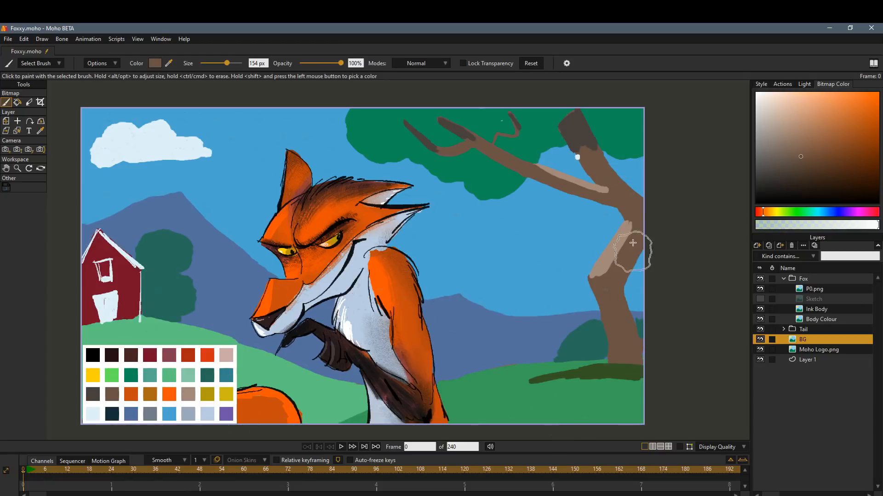
{"action": "left_click", "coordinate": [188, 394], "text": "shift"}
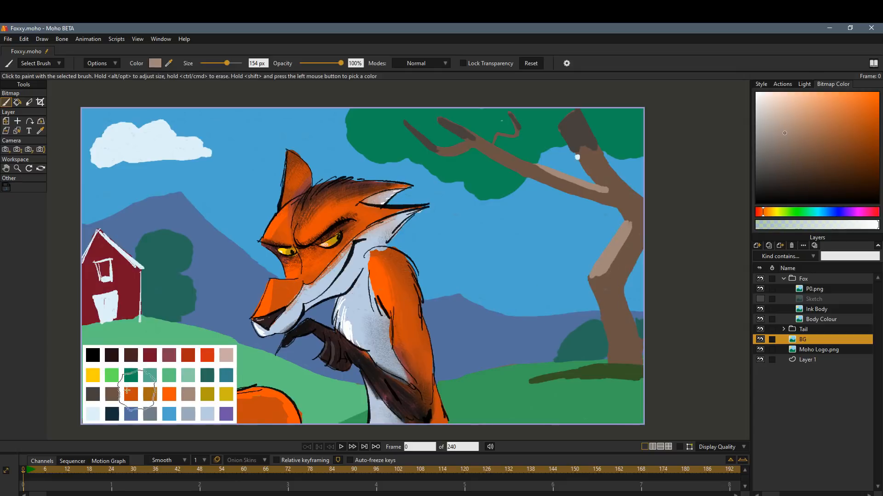
{"action": "left_click", "coordinate": [614, 267], "text": "shift"}
{"action": "left_click", "coordinate": [590, 143], "text": "shift"}
{"action": "left_click_drag", "start_coordinate": [635, 196], "coordinate": [654, 211]}
{"action": "left_click_drag", "start_coordinate": [555, 186], "coordinate": [618, 210]}
{"action": "mouse_move", "coordinate": [616, 288]}
{"action": "left_mouse_down"}
{"action": "mouse_move", "coordinate": [645, 238]}
{"action": "mouse_move", "coordinate": [616, 283]}
{"action": "left_mouse_up"}
{"action": "left_click_drag", "start_coordinate": [621, 287], "coordinate": [638, 366]}
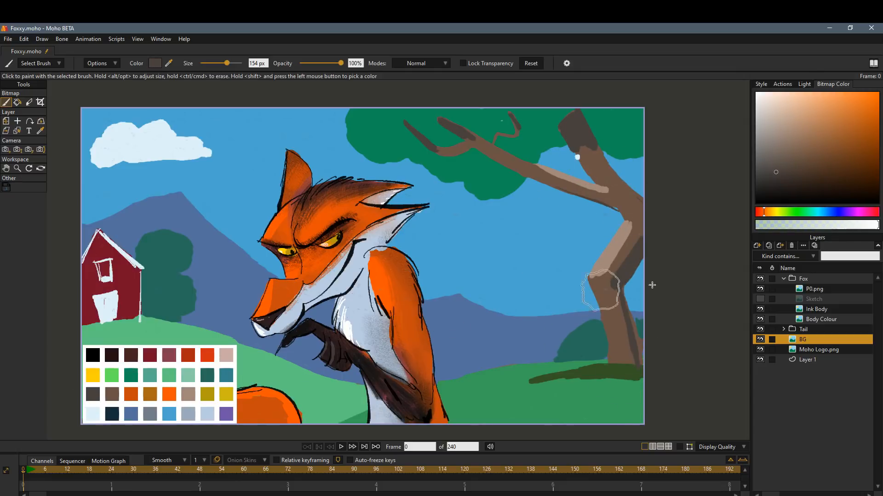
Pick a dark reddish brown brush colour and add a new image layer directly above BG.
{"action": "left_click", "coordinate": [196, 350], "text": "shift"}
{"action": "left_click", "coordinate": [131, 356], "text": "shift"}
{"action": "left_click", "coordinate": [760, 340]}
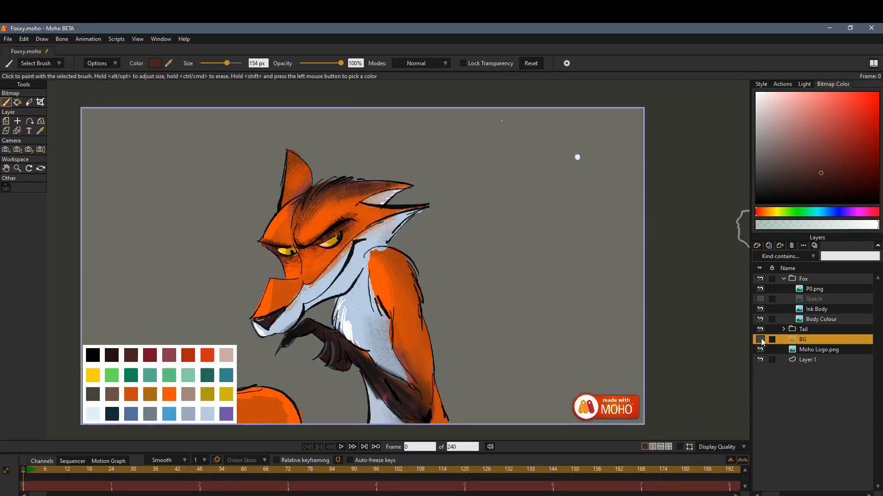
{"action": "left_click", "coordinate": [760, 339]}
{"action": "left_click", "coordinate": [759, 245]}
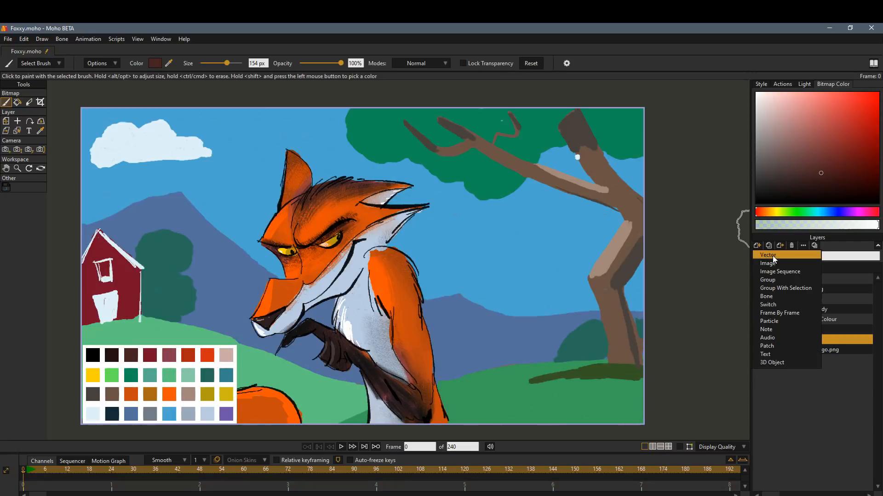
{"action": "left_click", "coordinate": [773, 255]}
{"action": "left_click", "coordinate": [757, 246]}
{"action": "left_click", "coordinate": [781, 264]}
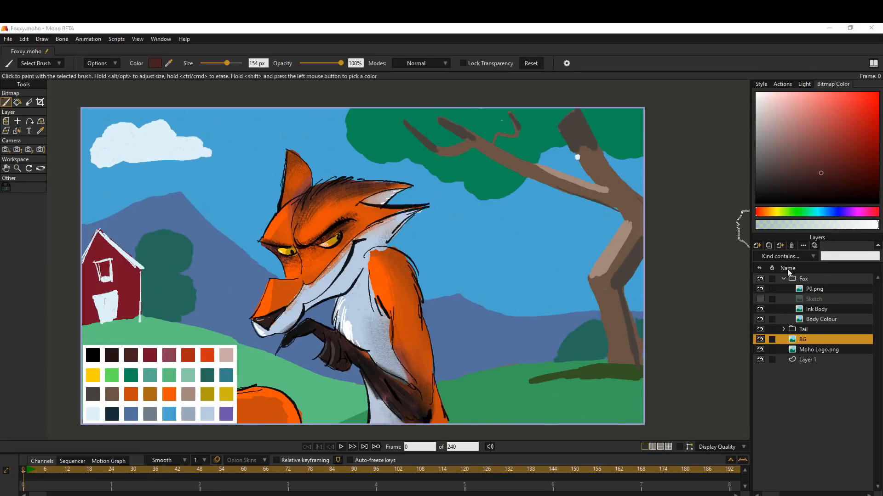
{"action": "left_click", "coordinate": [372, 347]}
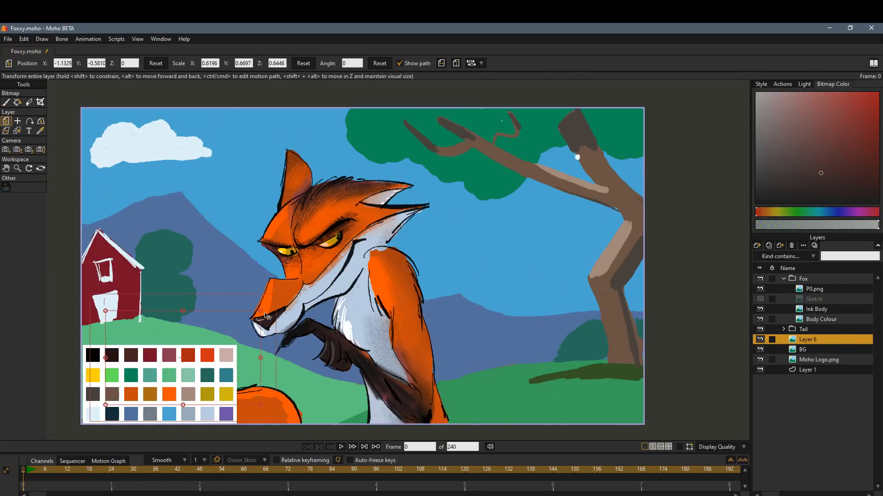
Hide the P0.png palette while painting small dark brown chicken shapes on the left hill, and shade the tree beside the house darker.
{"action": "left_click", "coordinate": [760, 289]}
{"action": "key", "text": "b"}
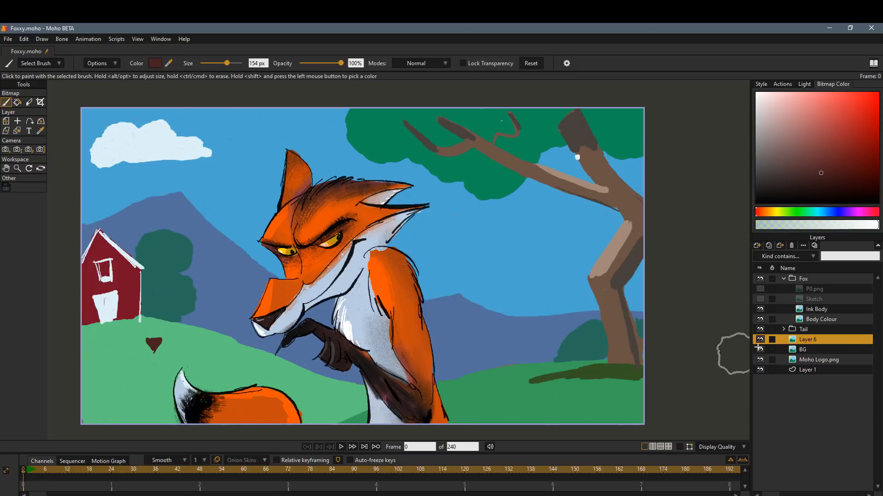
{"action": "left_click", "coordinate": [802, 349]}
{"action": "left_click", "coordinate": [174, 263], "text": "shift"}
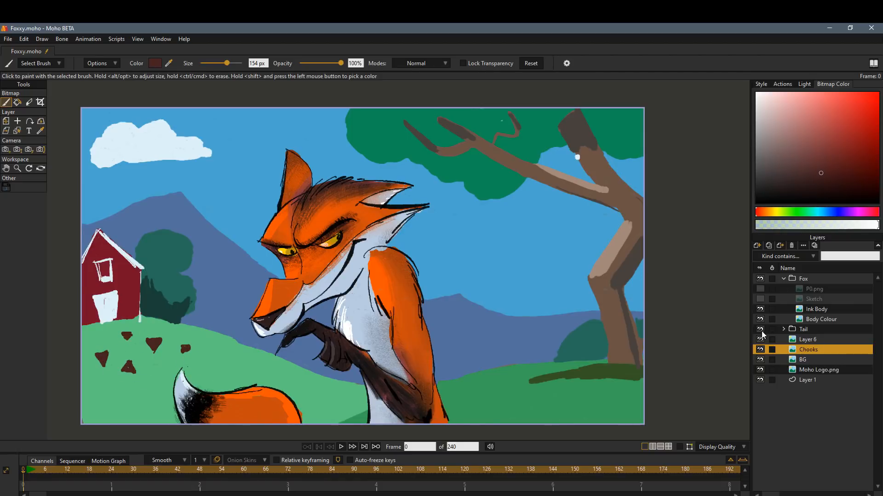
On the BG layer, paint a light grey-blue fence zigzagging down the hill from the house, plus a short section at the lower-left corner.
{"action": "left_click", "coordinate": [822, 359]}
{"action": "left_click", "coordinate": [115, 303], "text": "shift"}
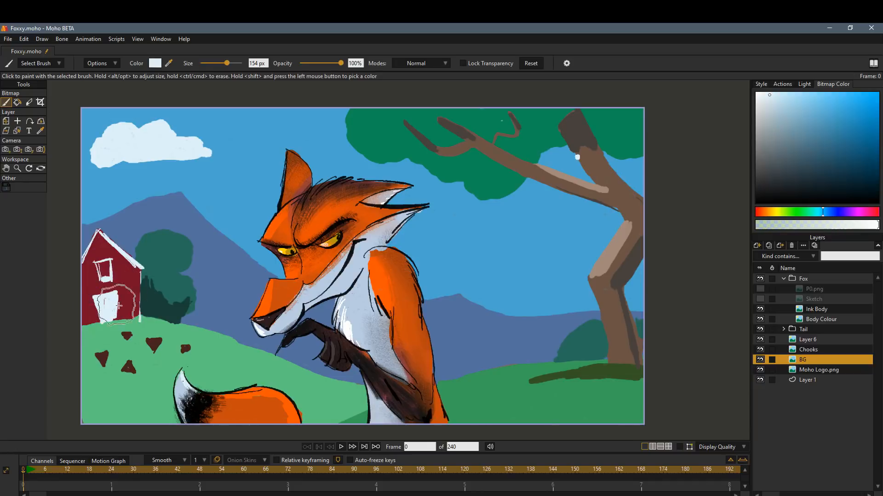
{"action": "left_click", "coordinate": [772, 114]}
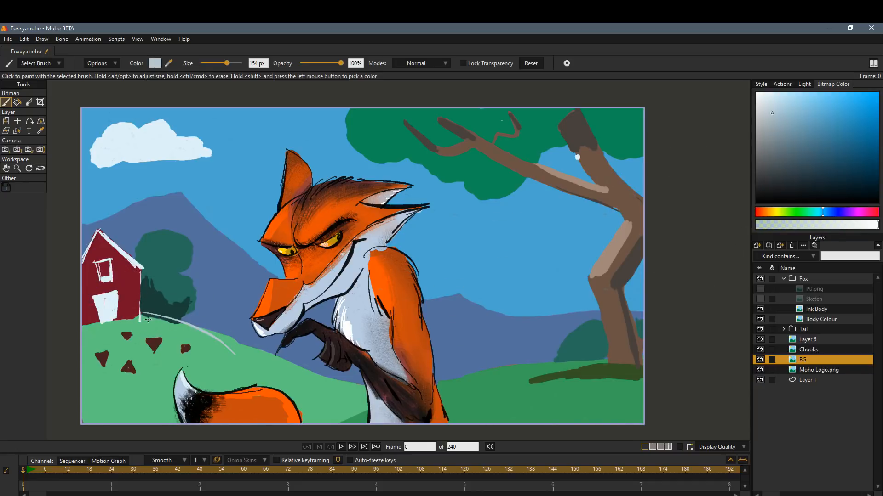
{"action": "left_click_drag", "start_coordinate": [144, 314], "coordinate": [232, 368]}
{"action": "left_click_drag", "start_coordinate": [164, 390], "coordinate": [235, 355]}
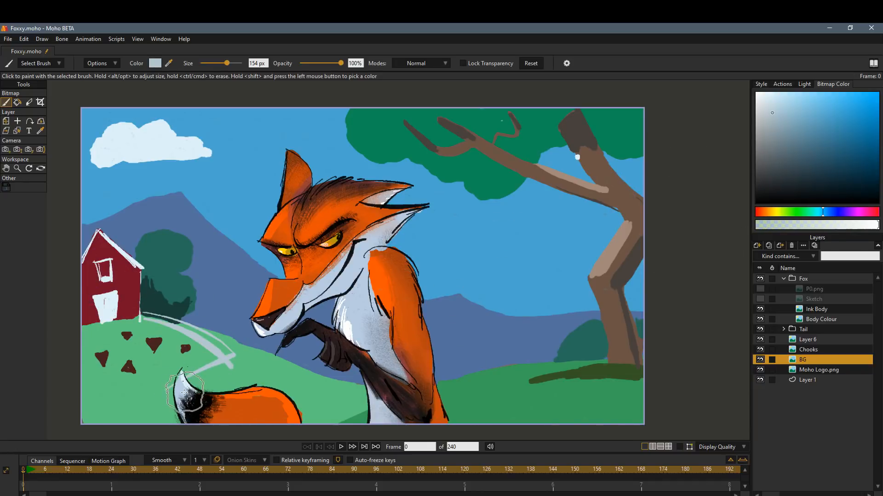
{"action": "left_click_drag", "start_coordinate": [189, 387], "coordinate": [239, 363]}
{"action": "mouse_move", "coordinate": [223, 352]}
{"action": "left_mouse_down"}
{"action": "mouse_move", "coordinate": [198, 382]}
{"action": "mouse_move", "coordinate": [208, 344]}
{"action": "left_mouse_up"}
{"action": "left_click_drag", "start_coordinate": [198, 329], "coordinate": [195, 336]}
{"action": "left_click_drag", "start_coordinate": [215, 370], "coordinate": [211, 378]}
{"action": "left_click_drag", "start_coordinate": [202, 375], "coordinate": [199, 383]}
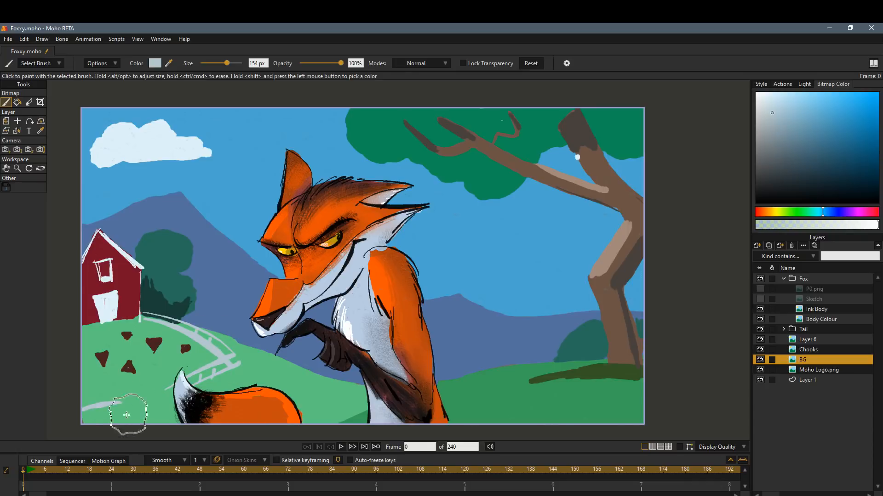
Paint a darker green shadow strip on the grass along the base of the red house.
{"action": "left_click", "coordinate": [147, 328], "text": "shift"}
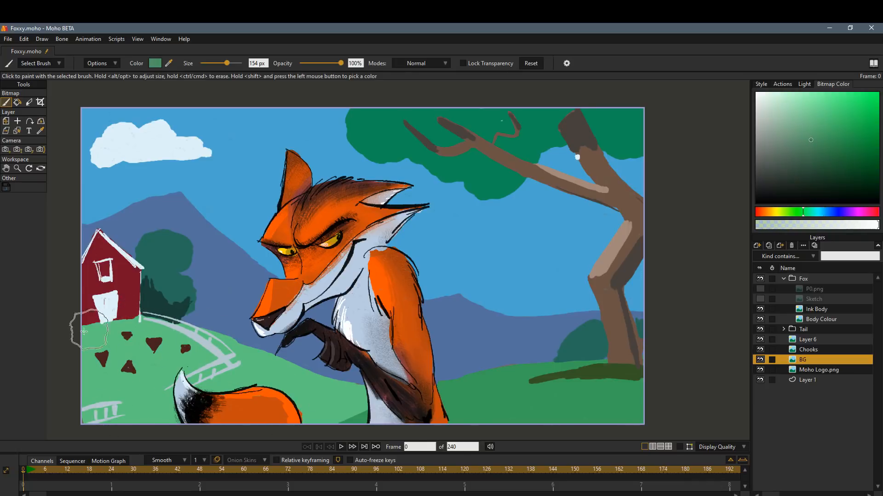
{"action": "left_click_drag", "start_coordinate": [78, 325], "coordinate": [129, 321]}
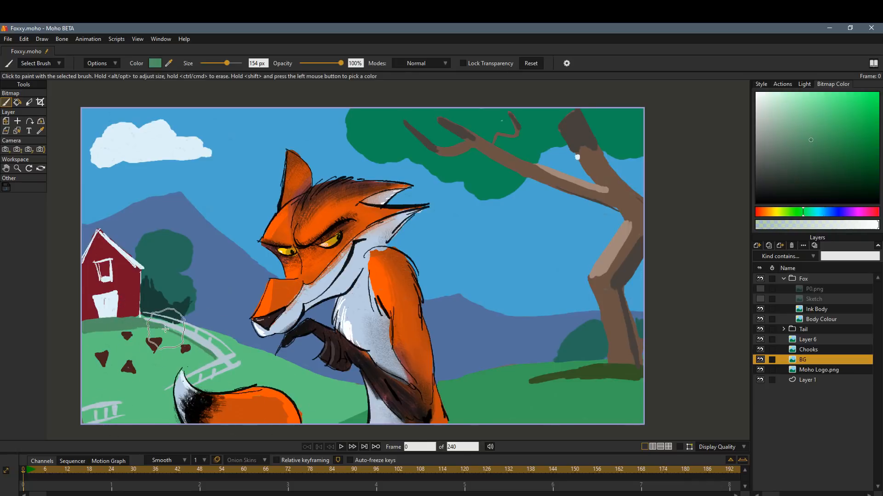
Fill the grass shadow strip at the base of the red house with a darker bluish green using the Paint Bucket.
{"action": "key", "text": "p"}
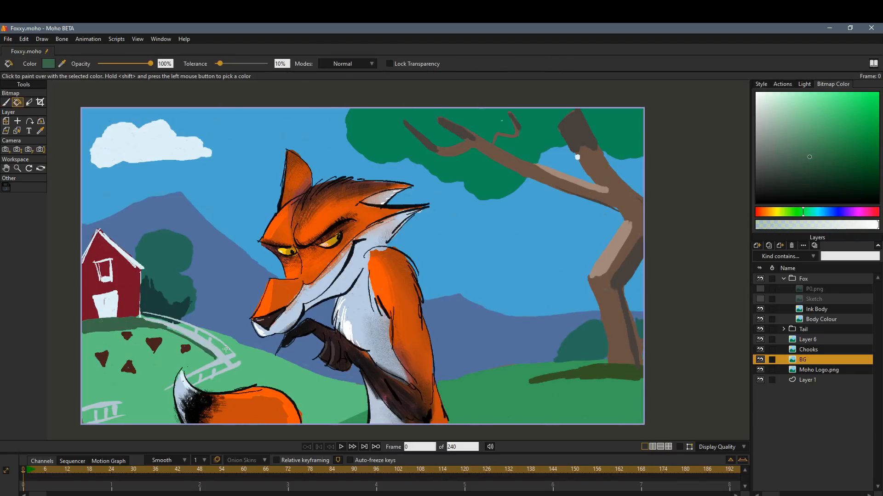
{"action": "left_click", "coordinate": [116, 334], "text": "shift"}
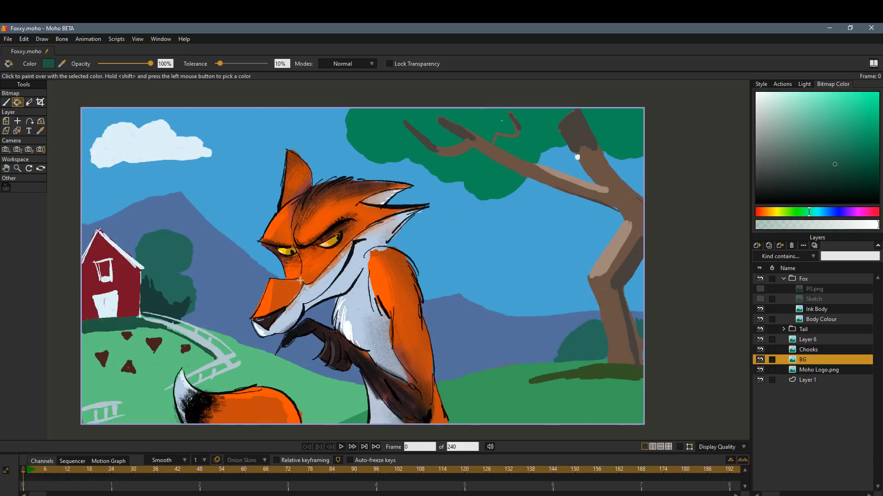
{"action": "key", "text": "b"}
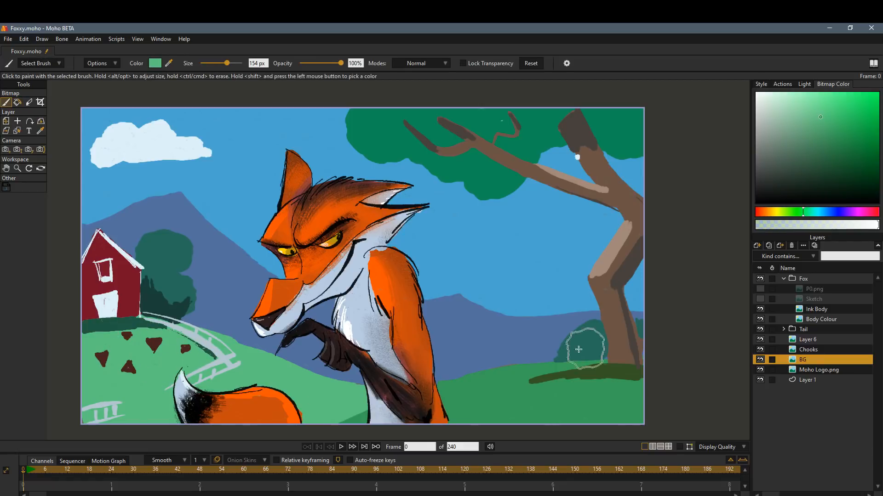
Paint small tufts of light green grass blades along the crest of the right hill, between the fox and the tree.
{"action": "left_click", "coordinate": [503, 396], "text": "shift"}
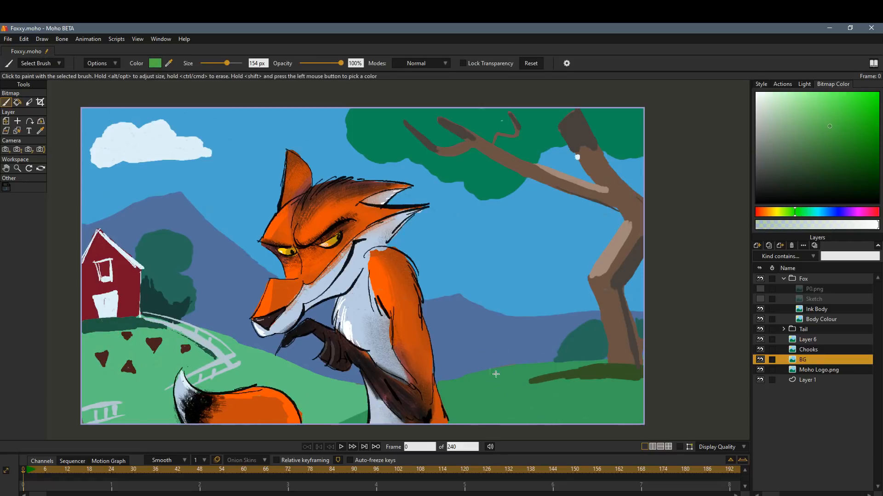
{"action": "left_click_drag", "start_coordinate": [505, 369], "coordinate": [503, 362]}
{"action": "left_click", "coordinate": [820, 109]}
{"action": "left_click", "coordinate": [453, 388]}
{"action": "left_click", "coordinate": [506, 389]}
{"action": "left_click", "coordinate": [532, 367]}
{"action": "left_click_drag", "start_coordinate": [542, 364], "coordinate": [540, 367]}
Create a transparent 1920 x 1080 image layer named Chook directly above BG.
{"action": "left_click", "coordinate": [757, 245]}
{"action": "left_click", "coordinate": [773, 264]}
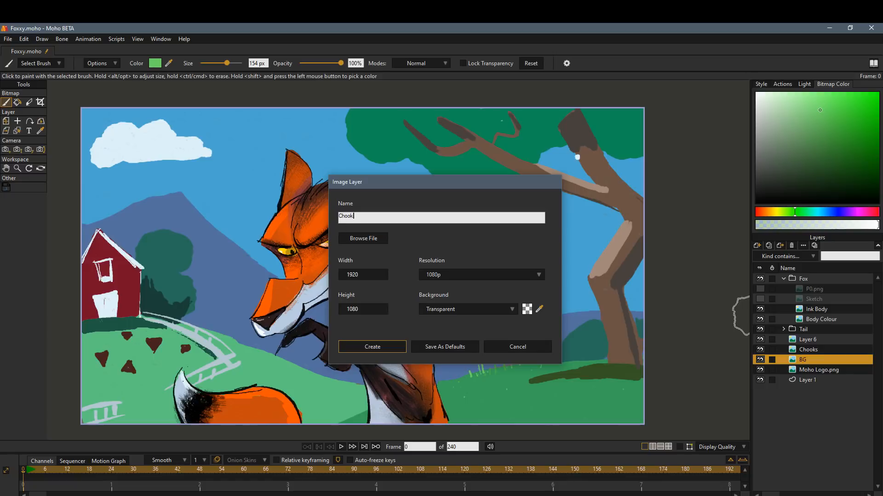
{"action": "key", "text": "Return"}
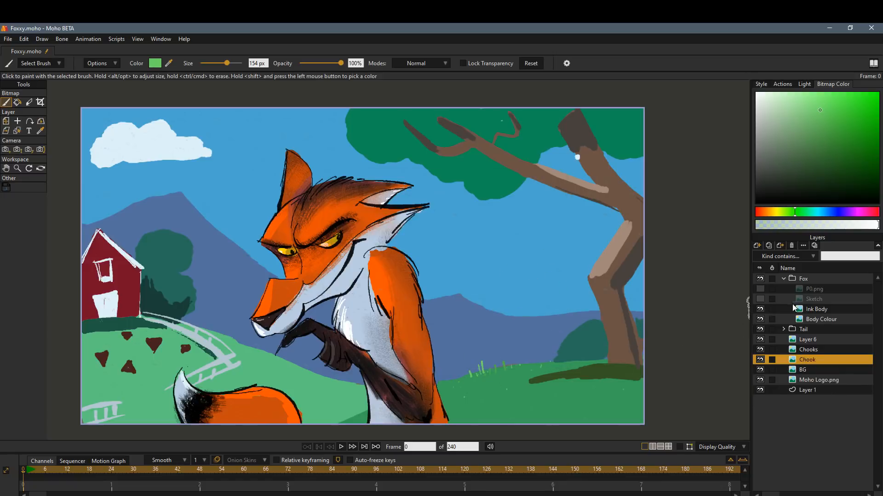
Show the P0.png palette and paint a red chicken body with yellow legs on the right hill, beside the tree.
{"action": "left_click", "coordinate": [759, 288]}
{"action": "left_click", "coordinate": [187, 355], "text": "shift"}
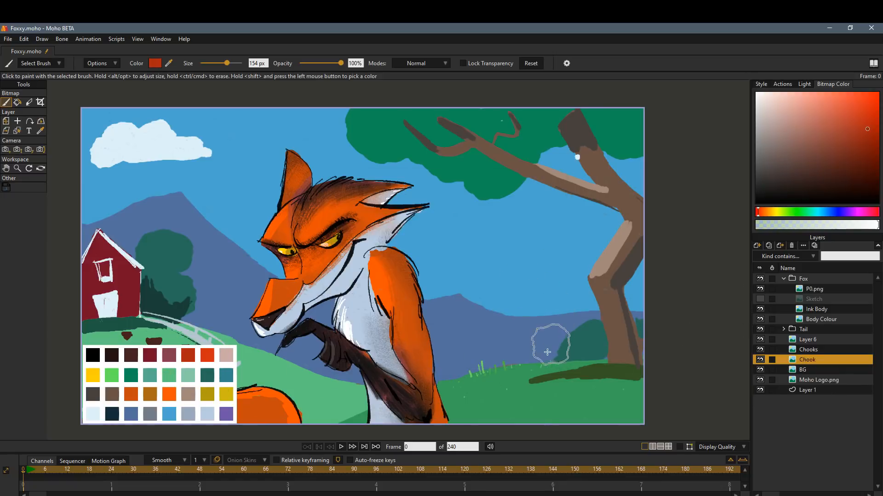
{"action": "mouse_move", "coordinate": [516, 335]}
{"action": "left_mouse_down"}
{"action": "mouse_move", "coordinate": [518, 322]}
{"action": "mouse_move", "coordinate": [516, 338]}
{"action": "left_mouse_up"}
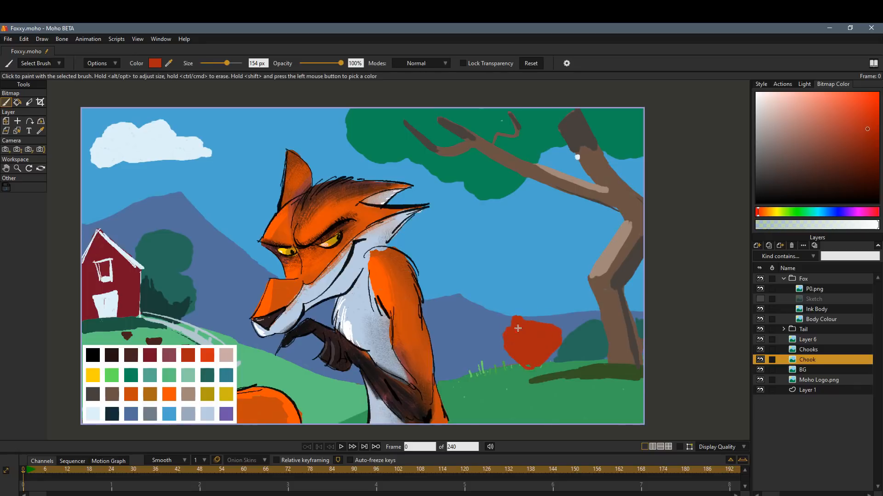
{"action": "left_click", "coordinate": [92, 375]}
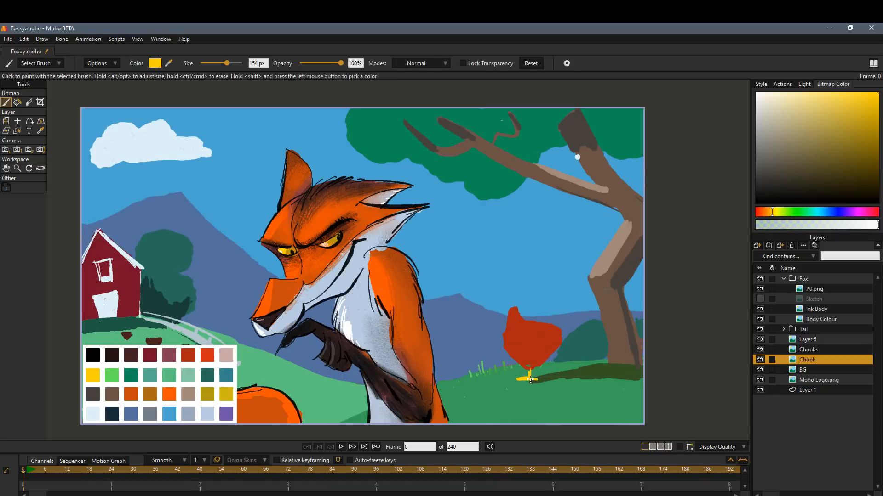
Paint the chicken's head, comb and wattle in bright orange-red and add two pale white eyes.
{"action": "left_click", "coordinate": [209, 357]}
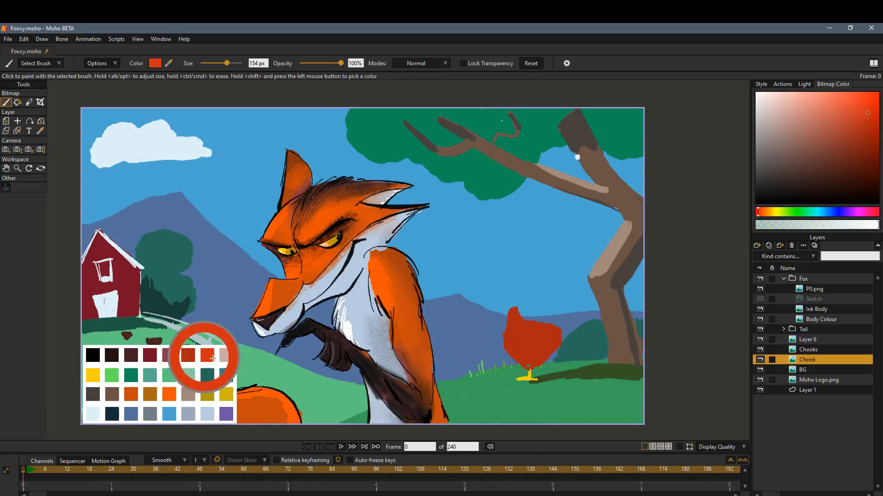
{"action": "left_click", "coordinate": [196, 356]}
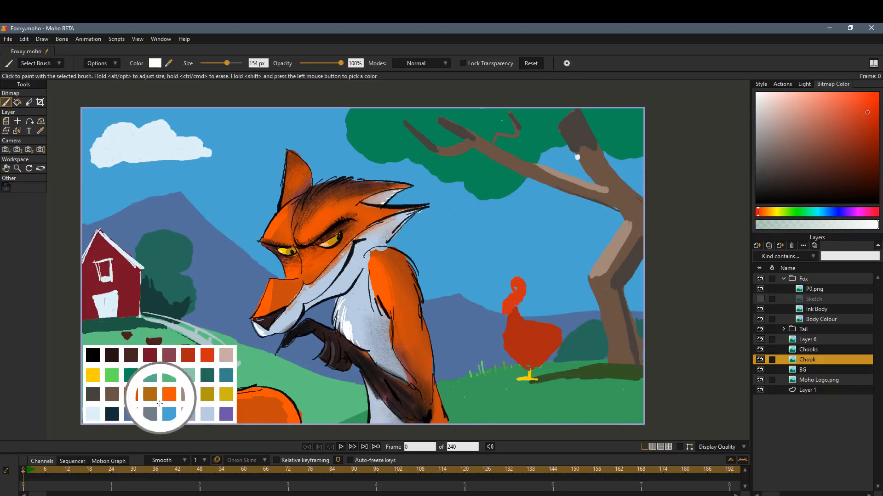
{"action": "left_click", "coordinate": [94, 413], "text": "shift"}
{"action": "left_click", "coordinate": [510, 289]}
{"action": "left_click", "coordinate": [498, 285]}
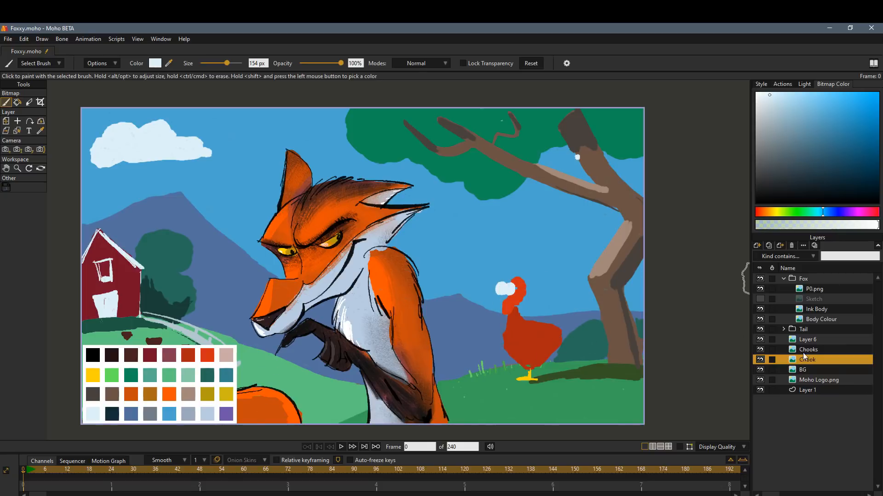
Paint the chicken's beak and shade the upper part of its legs in dark yellow.
{"action": "left_click", "coordinate": [226, 394], "text": "shift"}
{"action": "left_click_drag", "start_coordinate": [504, 297], "coordinate": [505, 297]}
{"action": "left_click_drag", "start_coordinate": [531, 371], "coordinate": [528, 366]}
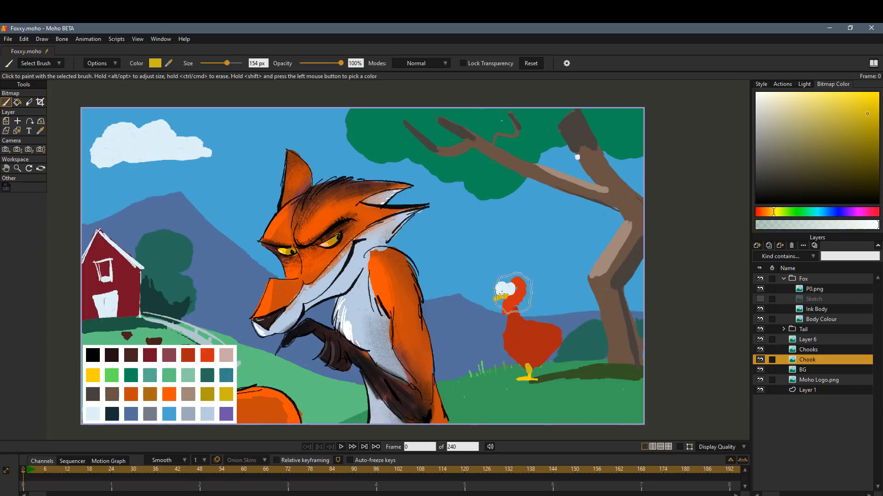
Outline the chicken's eyes, beak, comb and wattle in black with a 16 px brush.
{"action": "left_click_drag", "start_coordinate": [212, 63], "coordinate": [208, 66]}
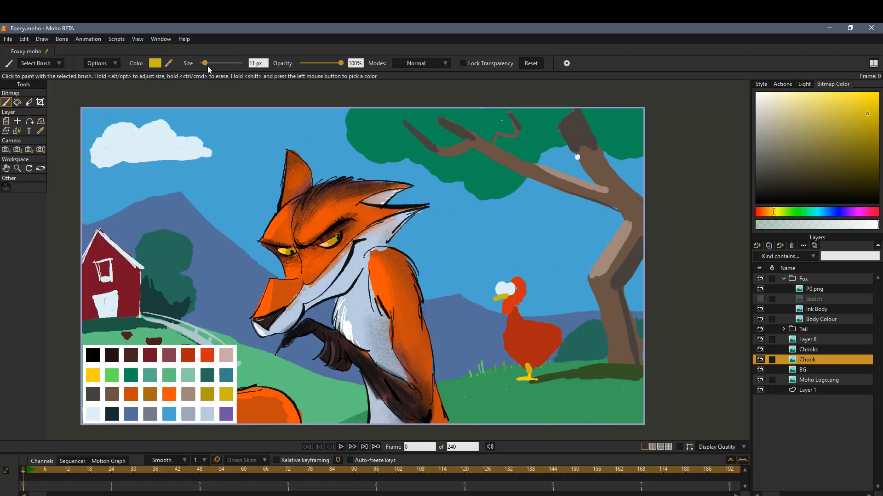
{"action": "left_click", "coordinate": [92, 355], "text": "shift"}
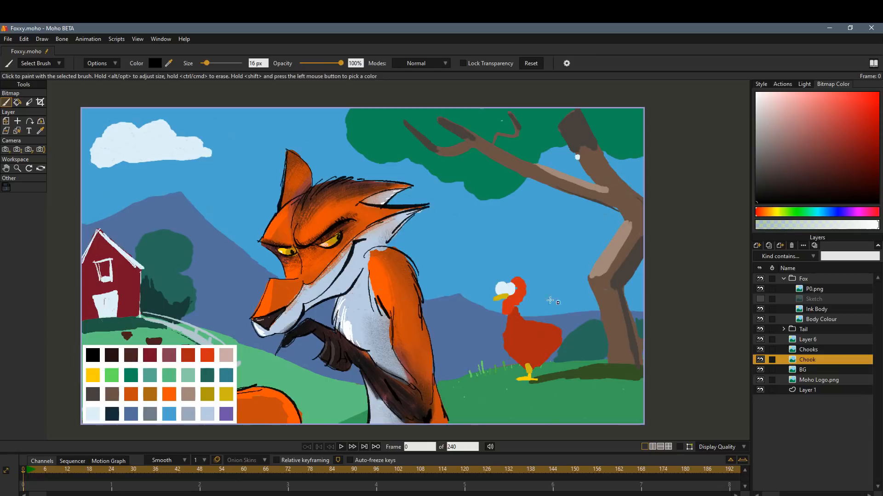
{"action": "left_click", "coordinate": [759, 360]}
{"action": "left_click", "coordinate": [760, 360]}
{"action": "left_click", "coordinate": [760, 289]}
{"action": "left_click", "coordinate": [759, 289]}
{"action": "left_click_drag", "start_coordinate": [515, 281], "coordinate": [522, 296]}
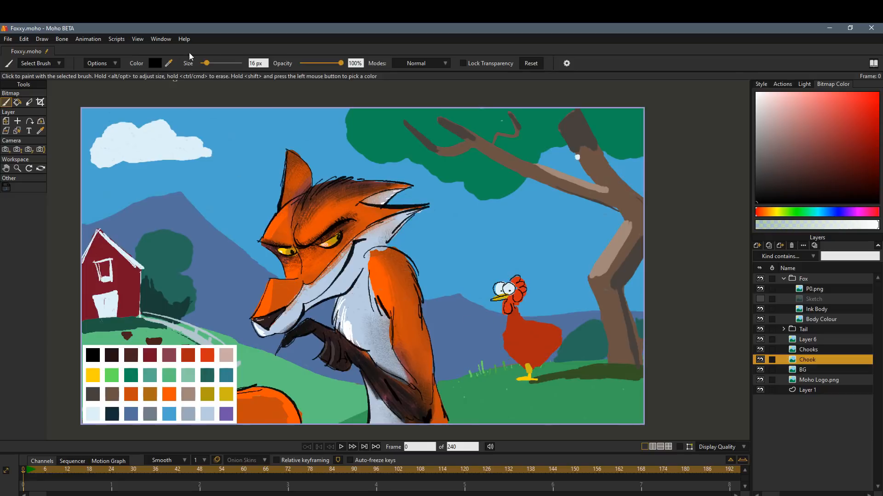
Ink the chicken's body, wing, tail and legs in black at 20 px, and repaint its eyes with small black pupils.
{"action": "left_click_drag", "start_coordinate": [206, 62], "coordinate": [209, 63]}
{"action": "mouse_move", "coordinate": [505, 318]}
{"action": "left_mouse_down"}
{"action": "mouse_move", "coordinate": [535, 360]}
{"action": "mouse_move", "coordinate": [543, 358]}
{"action": "left_mouse_up"}
{"action": "left_click_drag", "start_coordinate": [516, 309], "coordinate": [567, 330]}
{"action": "mouse_move", "coordinate": [514, 321]}
{"action": "left_mouse_down"}
{"action": "mouse_move", "coordinate": [517, 331]}
{"action": "mouse_move", "coordinate": [568, 330]}
{"action": "mouse_move", "coordinate": [547, 352]}
{"action": "left_mouse_up"}
{"action": "left_click_drag", "start_coordinate": [556, 351], "coordinate": [529, 376]}
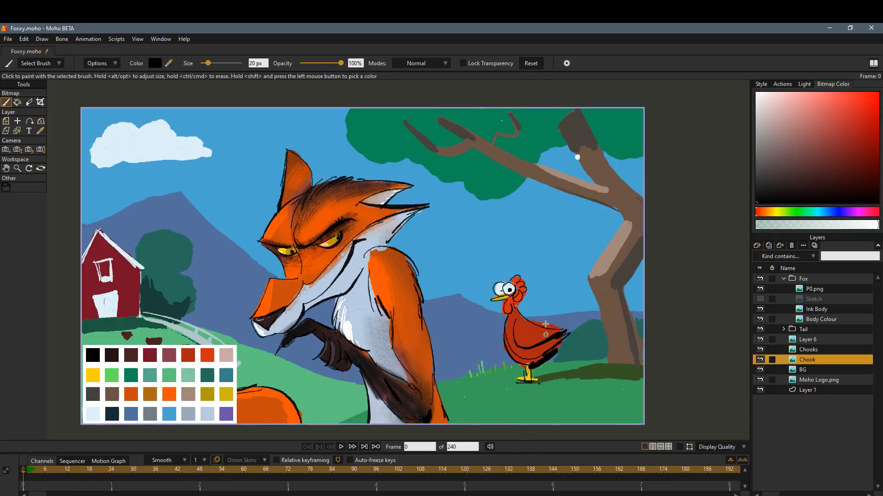
{"action": "left_click", "coordinate": [92, 412], "text": "shift"}
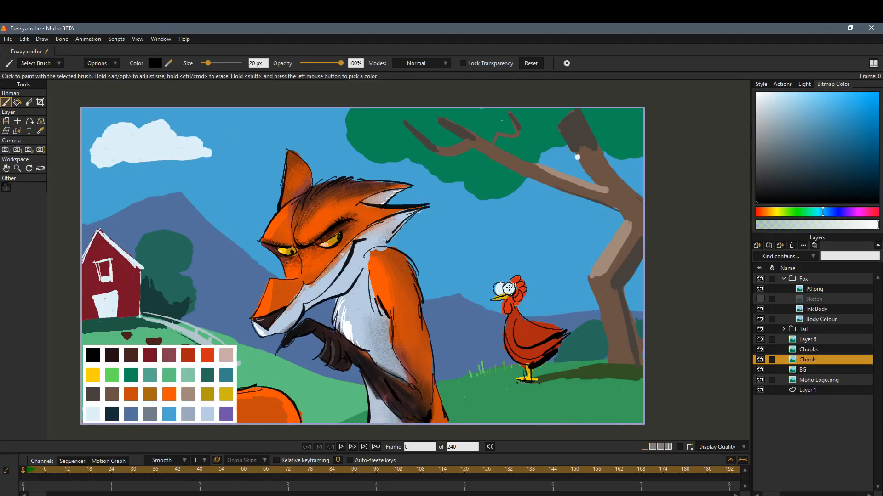
{"action": "left_click", "coordinate": [498, 289]}
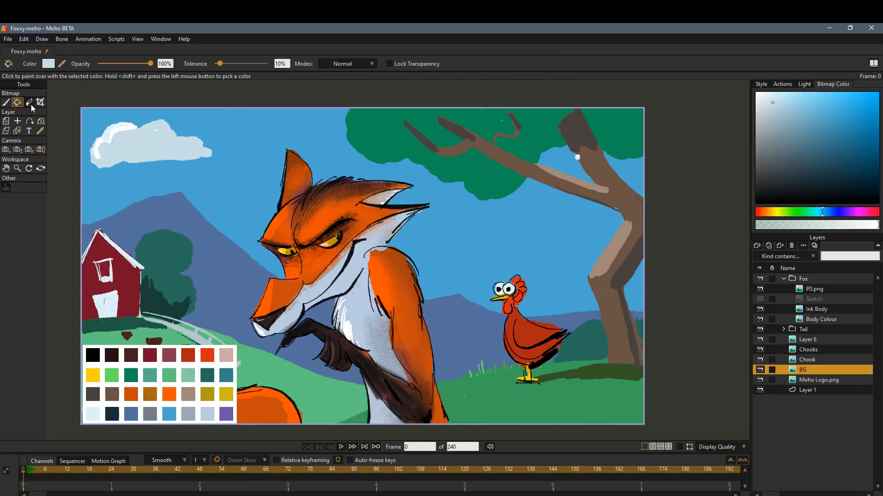
Shade the cloud on the BG layer light grey-blue, and choose the Sponge Dash tone brush at 389 px and 30% opacity.
{"action": "left_click", "coordinate": [9, 102]}
{"action": "left_click", "coordinate": [41, 63]}
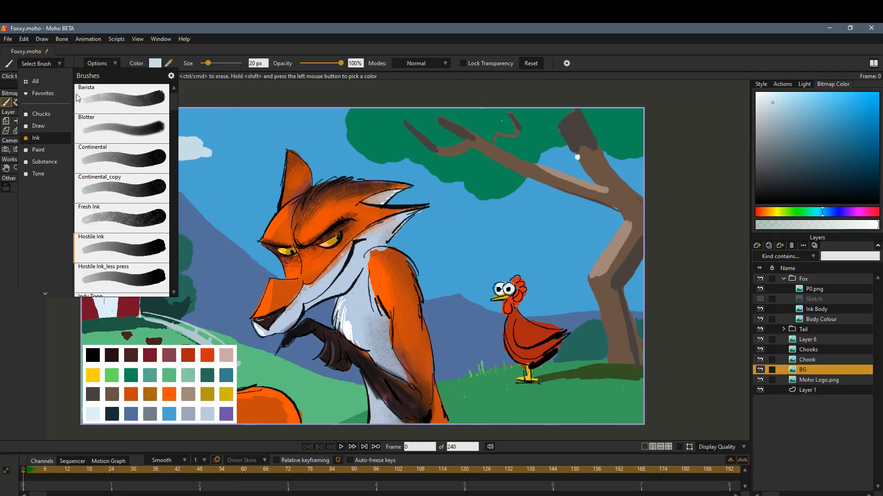
{"action": "left_click", "coordinate": [38, 173]}
{"action": "left_click_drag", "start_coordinate": [172, 103], "coordinate": [173, 271]}
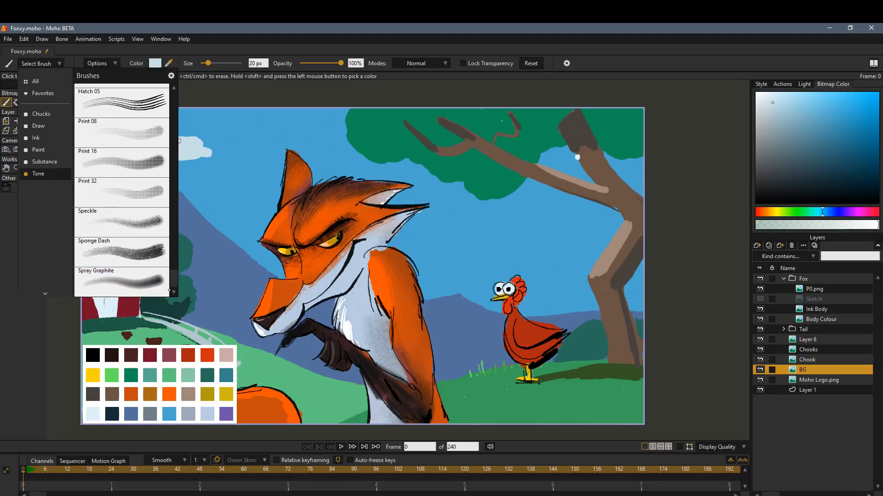
{"action": "left_click", "coordinate": [148, 257]}
{"action": "left_click_drag", "start_coordinate": [209, 63], "coordinate": [238, 63]}
{"action": "left_click", "coordinate": [313, 63]}
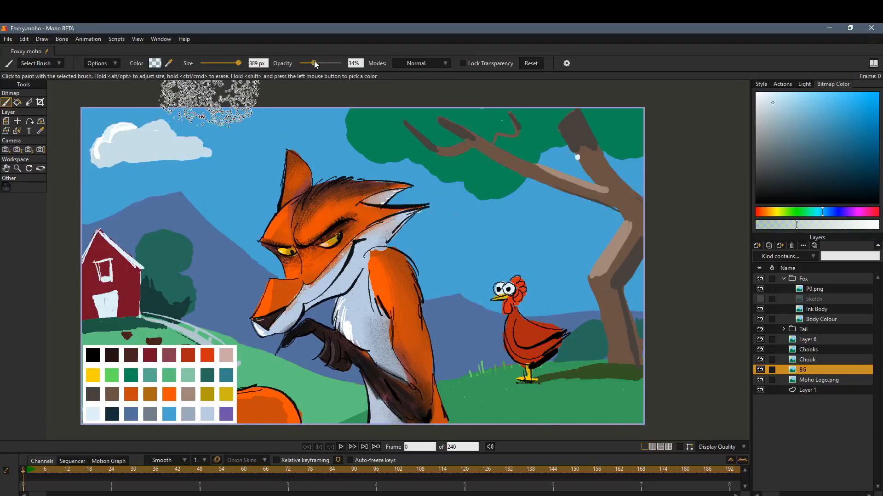
Hide the P0.png palette and sponge a darker green texture over the grass of the right hill.
{"action": "left_click", "coordinate": [760, 288]}
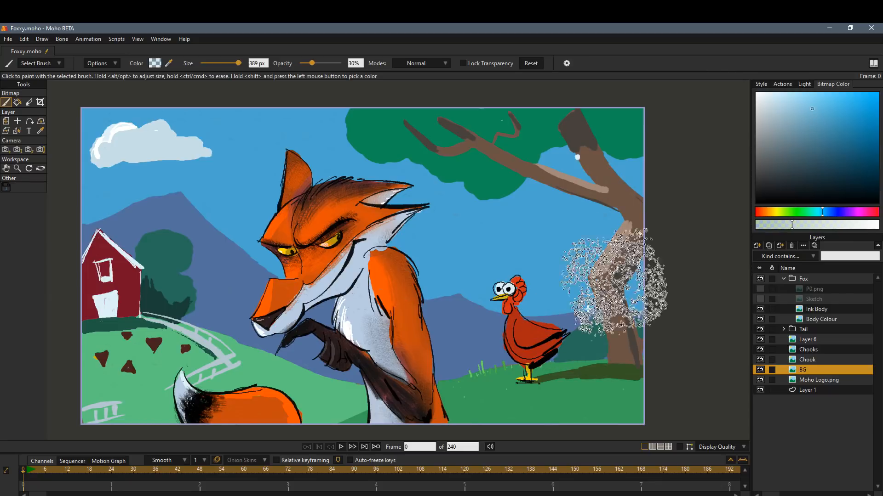
{"action": "left_click", "coordinate": [581, 394], "text": "shift"}
{"action": "left_click", "coordinate": [830, 160]}
{"action": "left_click_drag", "start_coordinate": [619, 396], "coordinate": [583, 410]}
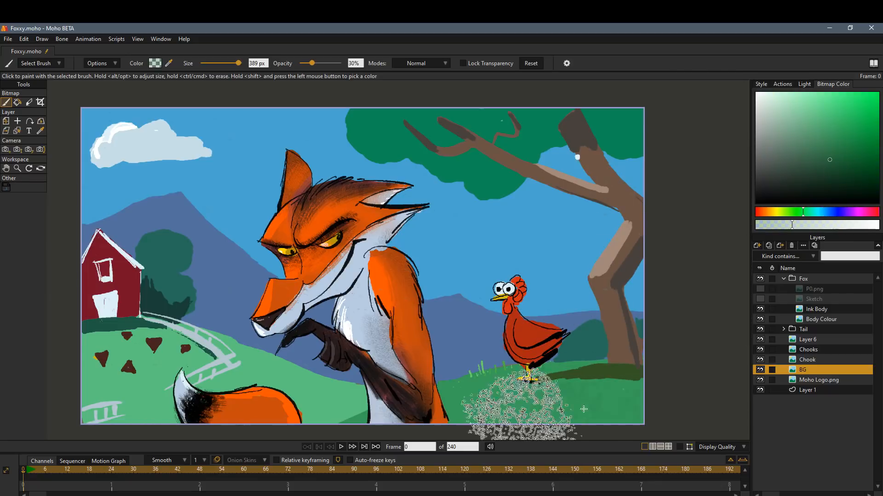
{"action": "mouse_move", "coordinate": [501, 414]}
{"action": "left_mouse_down"}
{"action": "mouse_move", "coordinate": [432, 430]}
{"action": "mouse_move", "coordinate": [629, 418]}
{"action": "left_mouse_up"}
Sponge medium, lighter and yellowish green texture over the grass of the left hill.
{"action": "left_click", "coordinate": [837, 142]}
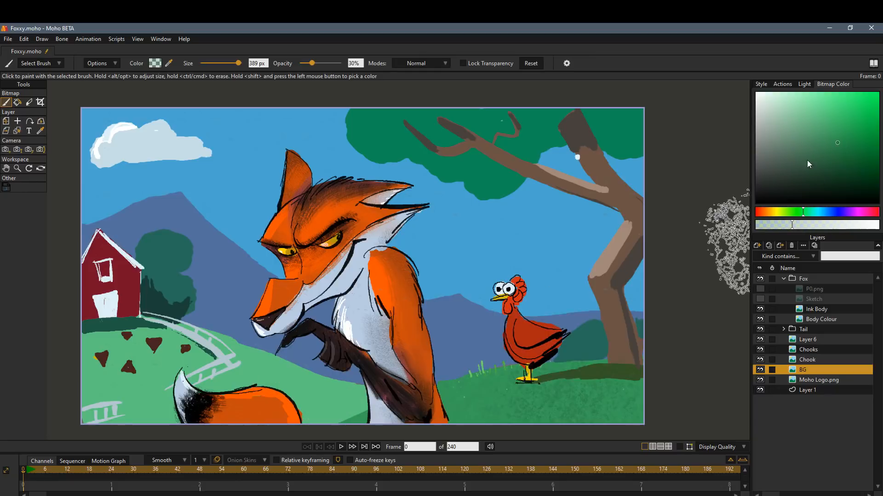
{"action": "mouse_move", "coordinate": [108, 397]}
{"action": "left_mouse_down"}
{"action": "mouse_move", "coordinate": [118, 387]}
{"action": "mouse_move", "coordinate": [159, 409]}
{"action": "left_mouse_up"}
{"action": "left_click", "coordinate": [828, 121]}
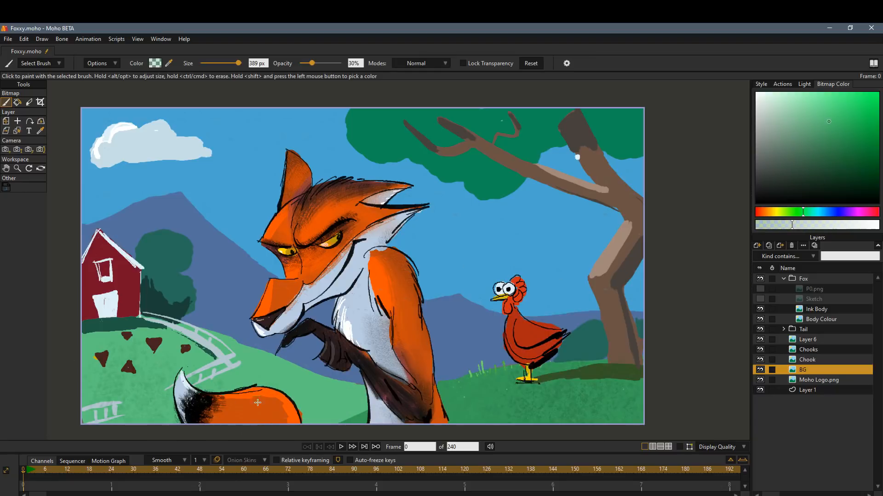
{"action": "left_click", "coordinate": [826, 107]}
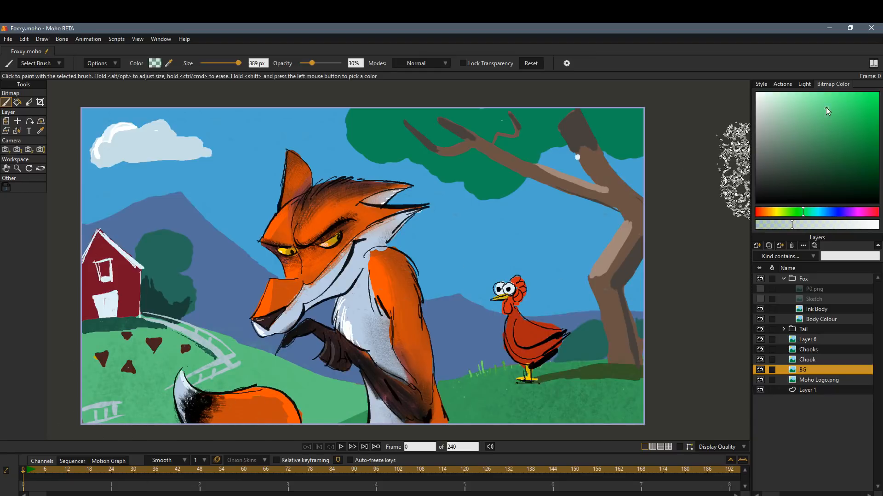
{"action": "left_click", "coordinate": [792, 212]}
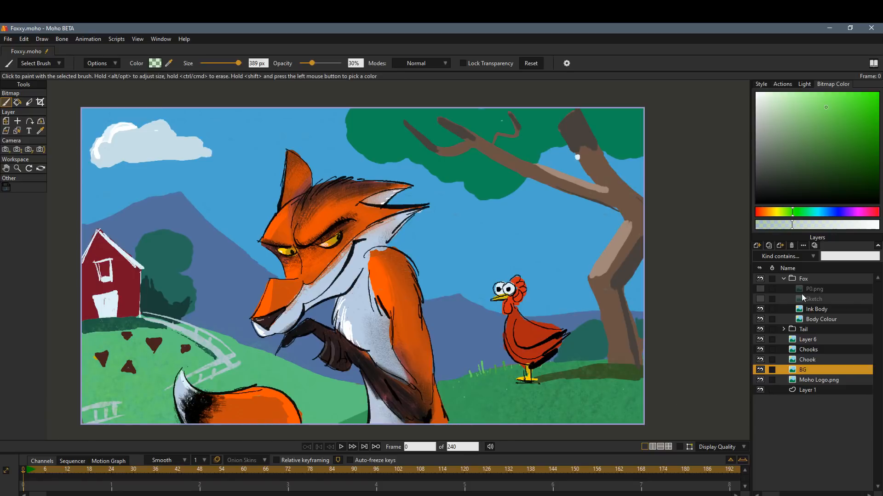
Sample the house's red, lighten it, and texture the house wall using the Lost Hogg paint brush at 63 px.
{"action": "left_click", "coordinate": [110, 270], "text": "shift"}
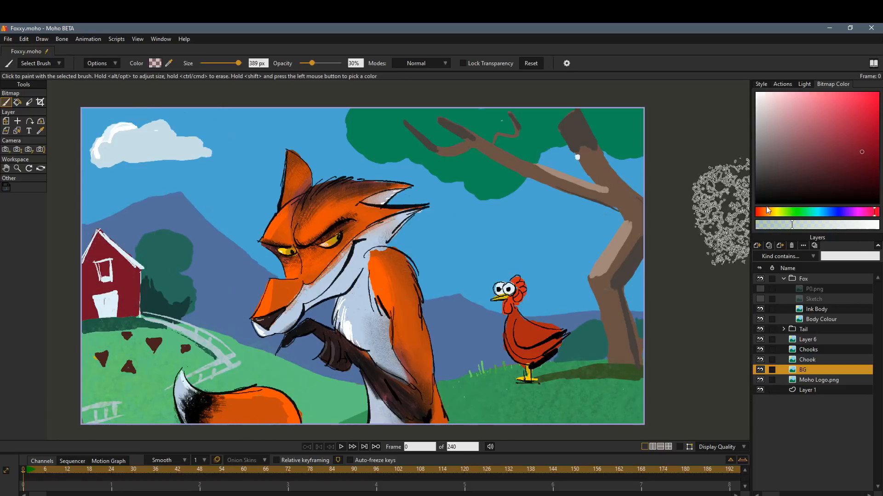
{"action": "left_click", "coordinate": [44, 63]}
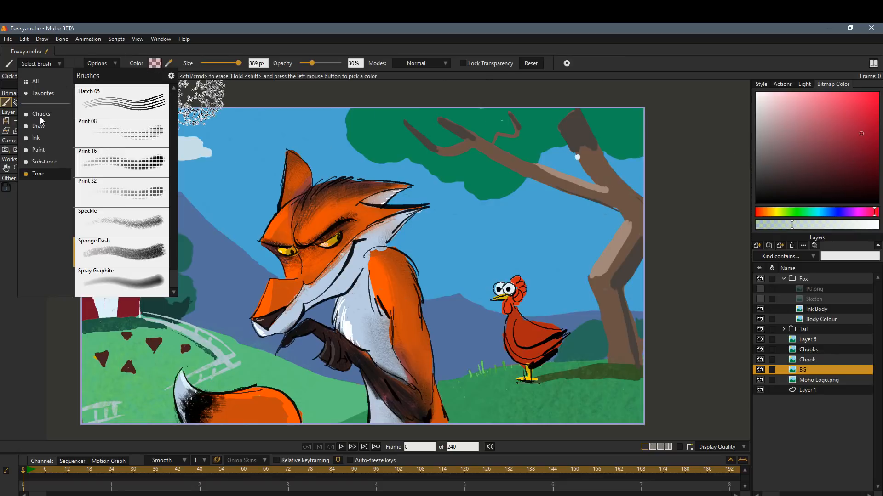
{"action": "left_click", "coordinate": [38, 150]}
{"action": "left_click", "coordinate": [144, 150]}
{"action": "left_click", "coordinate": [217, 63]}
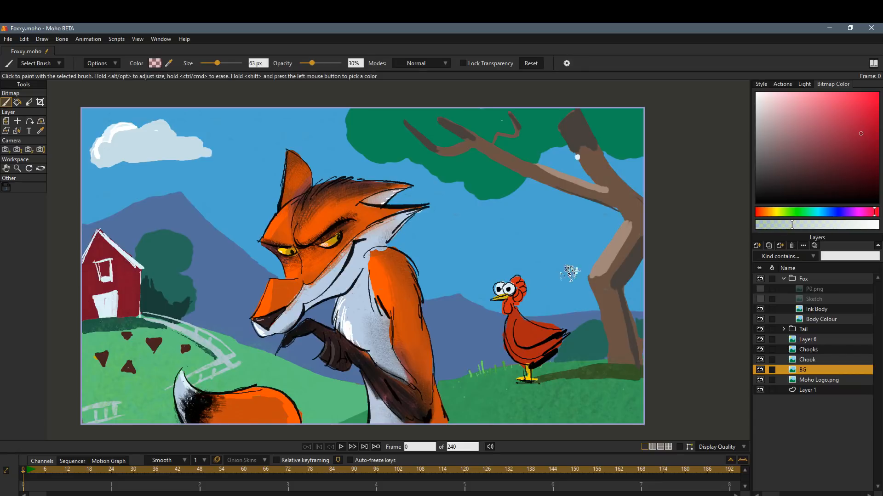
Sample the dark teal of the tree beside the house, undo the first stroke, and shade the foliage using the Rando paint brush.
{"action": "left_click", "coordinate": [155, 301], "text": "shift"}
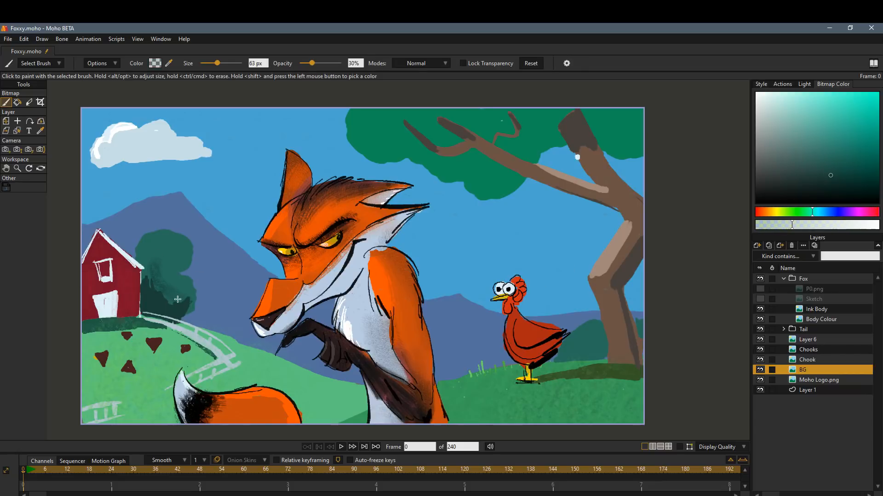
{"action": "key", "text": "ctrl+z"}
{"action": "left_click", "coordinate": [62, 68]}
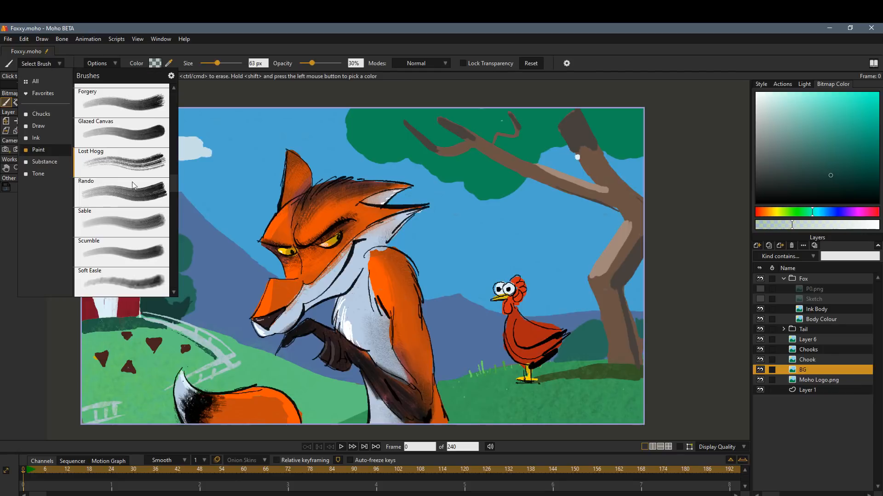
{"action": "left_click", "coordinate": [131, 182]}
{"action": "left_click_drag", "start_coordinate": [153, 268], "coordinate": [147, 248]}
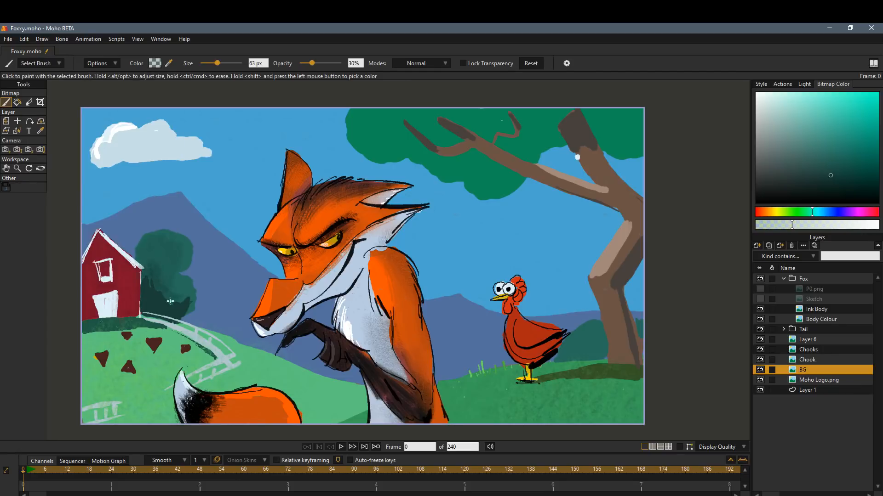
Choose the Speckle tone brush at 186 px and 100% opacity and shade the grass below the house in dark teal.
{"action": "left_click", "coordinate": [37, 66]}
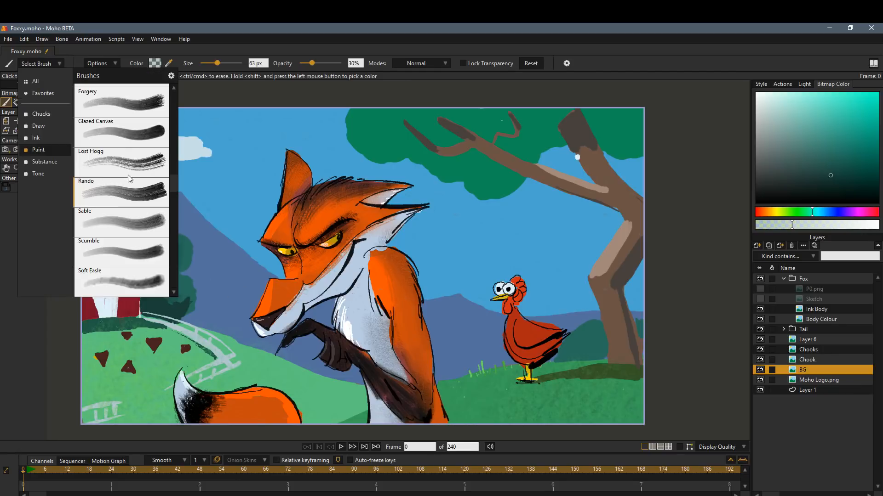
{"action": "left_click", "coordinate": [39, 174]}
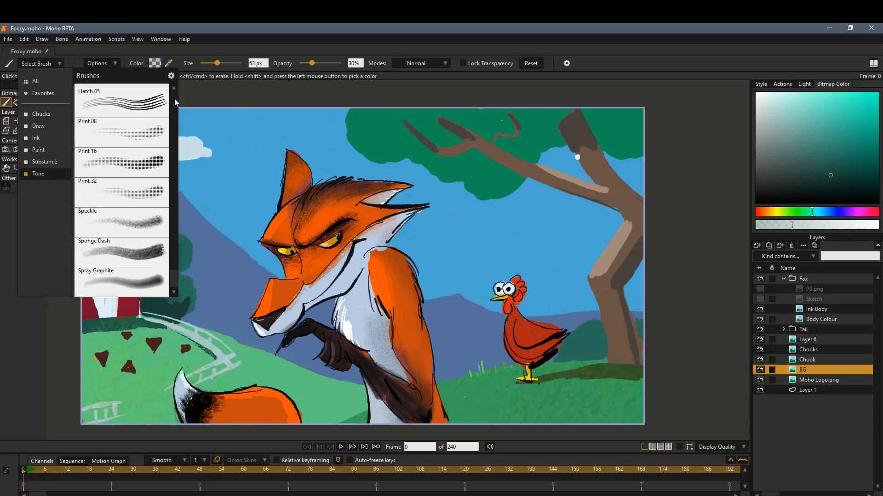
{"action": "left_click", "coordinate": [151, 256]}
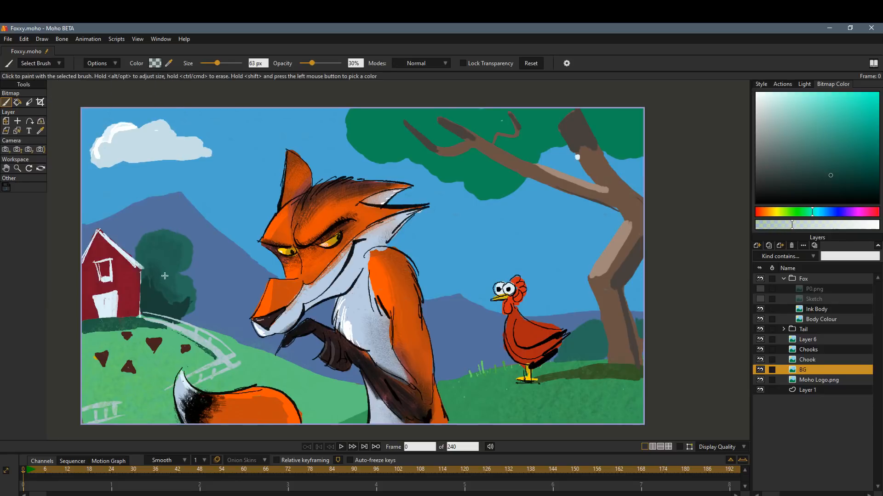
{"action": "left_click_drag", "start_coordinate": [321, 61], "coordinate": [342, 62]}
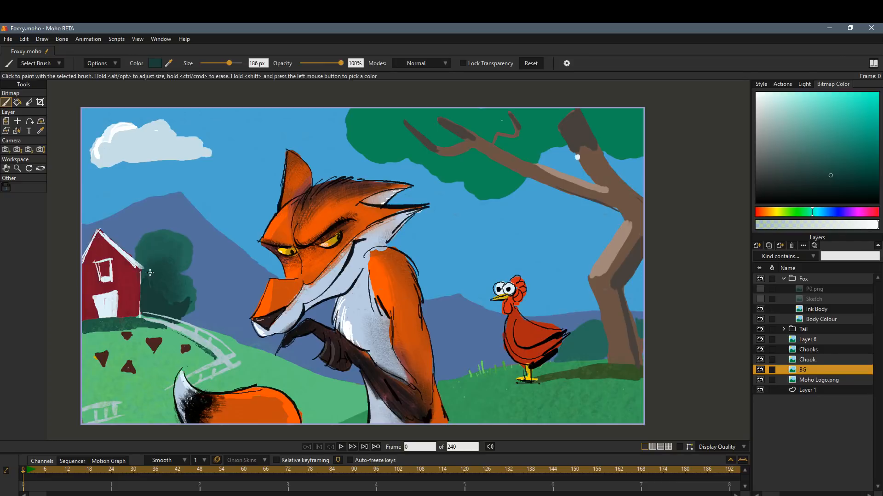
{"action": "left_click", "coordinate": [100, 327], "text": "shift"}
{"action": "left_click_drag", "start_coordinate": [95, 327], "coordinate": [170, 327]}
Speckle darker shading over the grass around the base of the large tree.
{"action": "left_click", "coordinate": [622, 357], "text": "shift"}
{"action": "left_click", "coordinate": [617, 371], "text": "shift"}
{"action": "left_click_drag", "start_coordinate": [630, 381], "coordinate": [538, 373]}
Speckle brown shading along the large tree's trunk and a lighter green highlight onto its foliage.
{"action": "left_click", "coordinate": [600, 280], "text": "shift"}
{"action": "mouse_move", "coordinate": [637, 228]}
{"action": "left_mouse_down"}
{"action": "mouse_move", "coordinate": [603, 278]}
{"action": "mouse_move", "coordinate": [627, 254]}
{"action": "mouse_move", "coordinate": [612, 294]}
{"action": "left_mouse_up"}
{"action": "left_click", "coordinate": [632, 266], "text": "shift"}
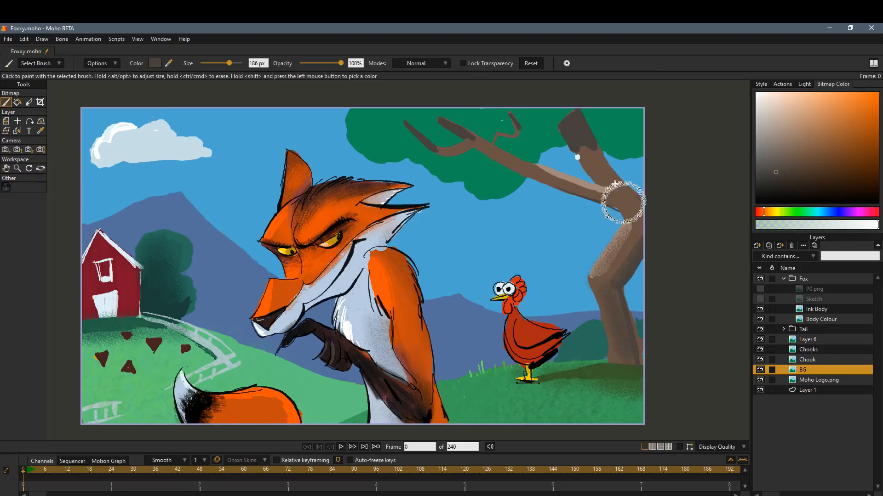
{"action": "mouse_move", "coordinate": [618, 198]}
{"action": "left_mouse_down"}
{"action": "mouse_move", "coordinate": [586, 159]}
{"action": "mouse_move", "coordinate": [593, 172]}
{"action": "left_mouse_up"}
{"action": "left_click", "coordinate": [614, 142], "text": "shift"}
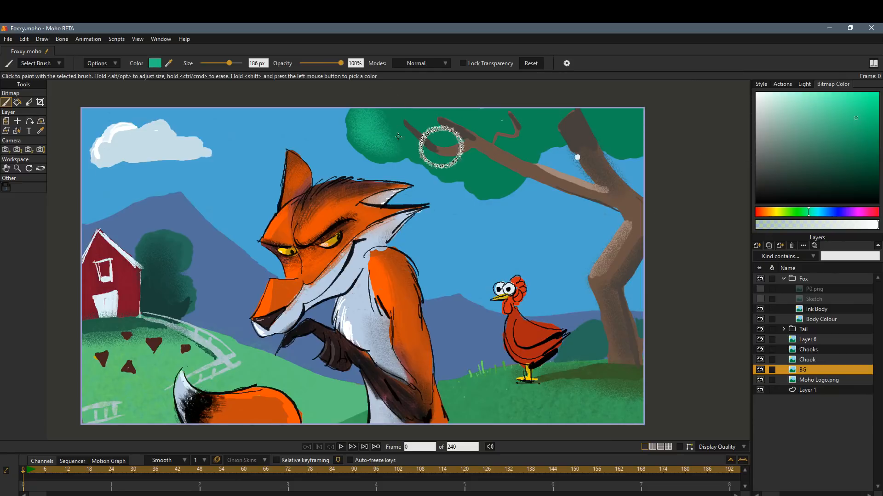
Choose the Leafage substance brush and stamp light green leaves over the large tree's foliage.
{"action": "left_click", "coordinate": [58, 63]}
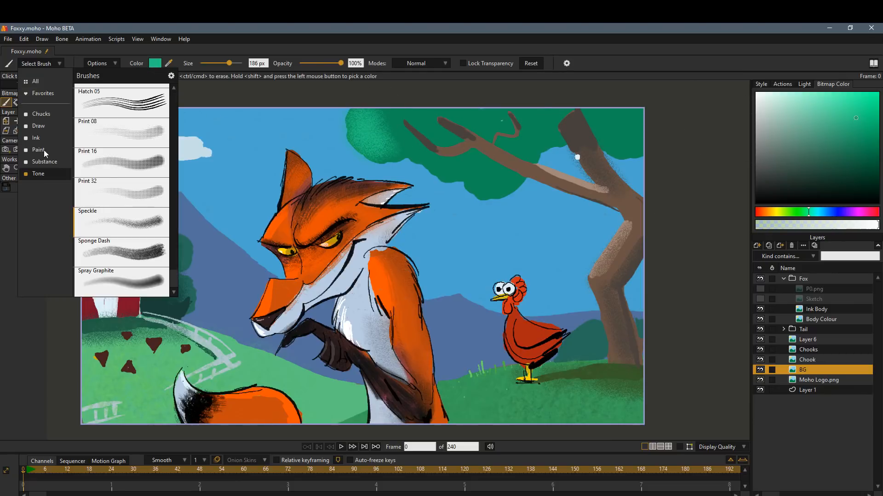
{"action": "left_click", "coordinate": [45, 164]}
{"action": "left_click", "coordinate": [159, 157]}
{"action": "left_click", "coordinate": [364, 130]}
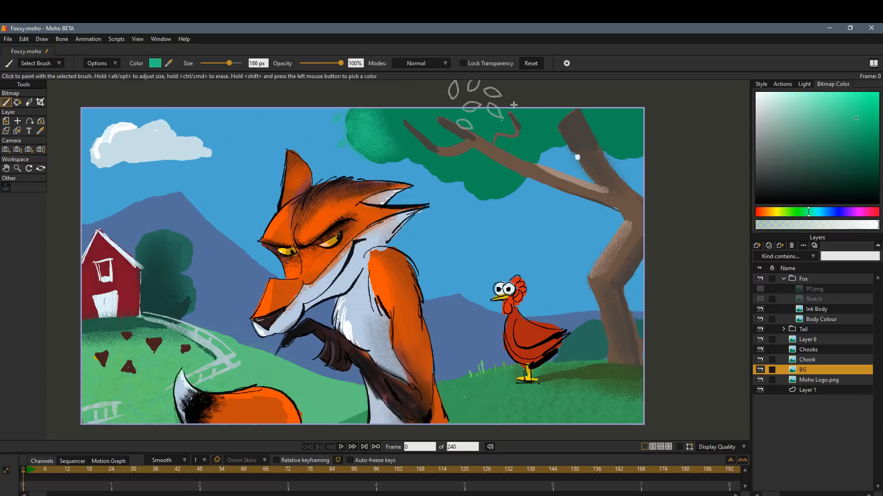
{"action": "left_click", "coordinate": [415, 118]}
{"action": "left_click", "coordinate": [483, 119]}
{"action": "left_click", "coordinate": [462, 153]}
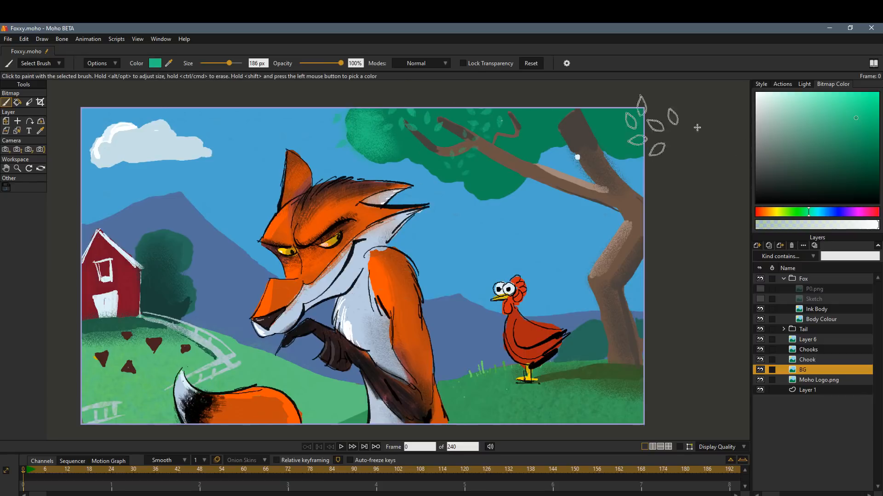
Darken the green and paint dark leaves across the whole canopy of the large tree.
{"action": "left_click", "coordinate": [842, 180]}
{"action": "mouse_move", "coordinate": [631, 103]}
{"action": "left_mouse_down"}
{"action": "mouse_move", "coordinate": [554, 118]}
{"action": "mouse_move", "coordinate": [445, 161]}
{"action": "mouse_move", "coordinate": [405, 139]}
{"action": "left_mouse_up"}
{"action": "left_click_drag", "start_coordinate": [580, 125], "coordinate": [621, 134]}
{"action": "left_click", "coordinate": [505, 160]}
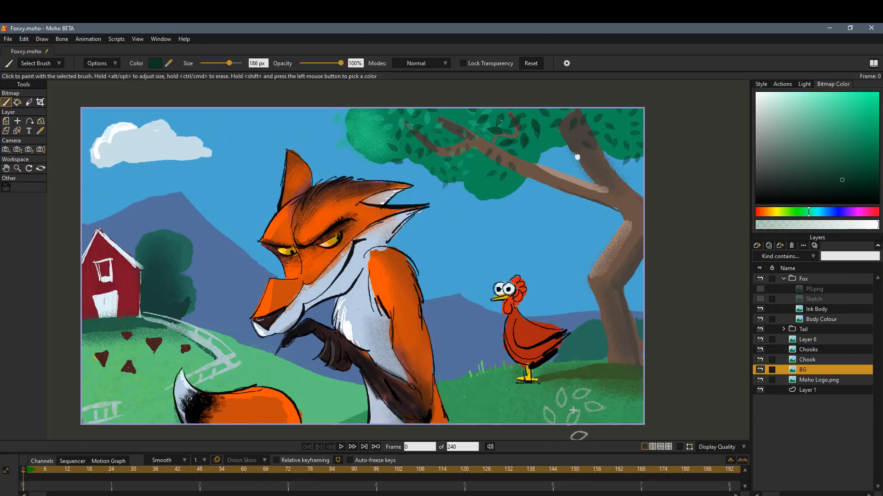
Expand the Tail group, select the Chooks layer, and choose the Rando paint brush.
{"action": "left_click", "coordinate": [784, 329]}
{"action": "left_click", "coordinate": [821, 340]}
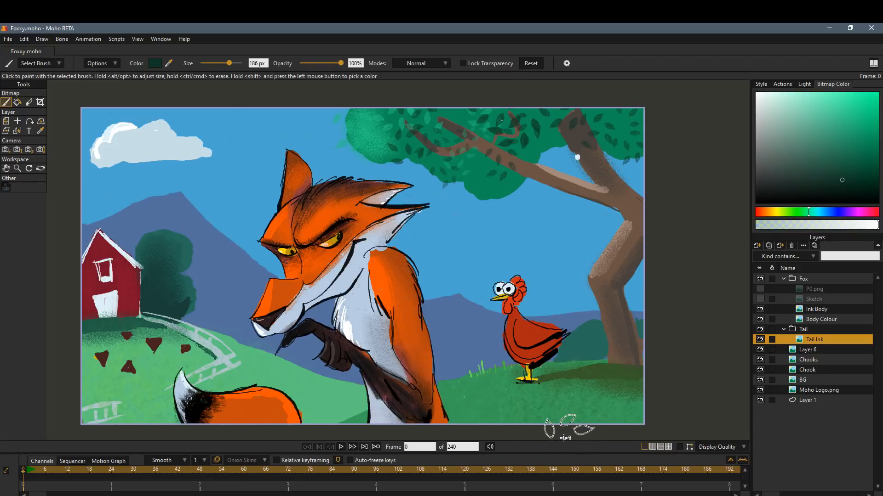
{"action": "left_click", "coordinate": [820, 360]}
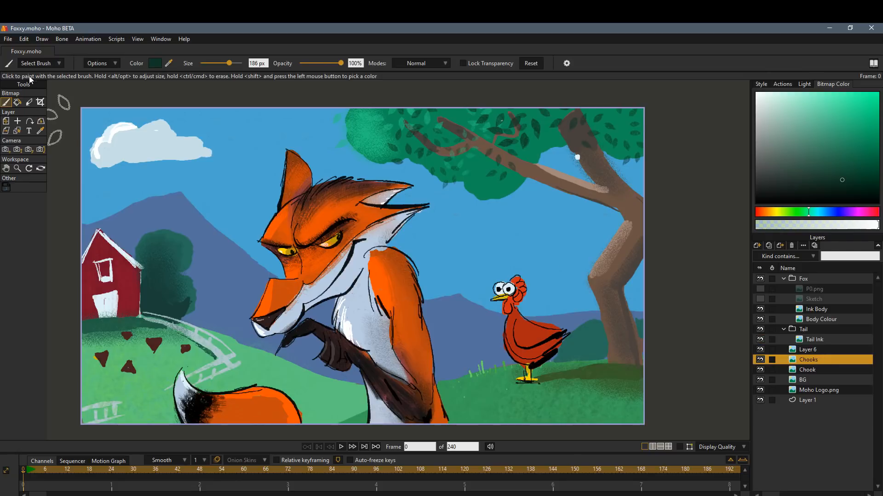
{"action": "left_click", "coordinate": [40, 63]}
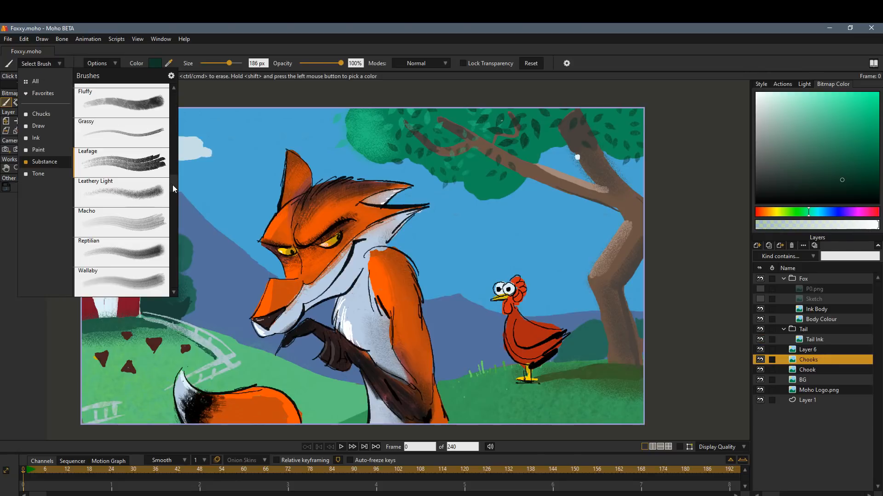
{"action": "left_click_drag", "start_coordinate": [173, 183], "coordinate": [172, 226]}
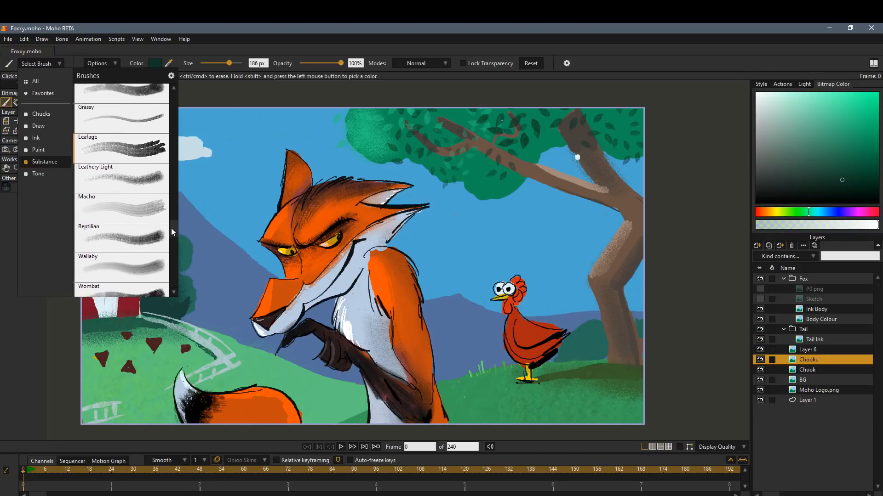
{"action": "left_click", "coordinate": [43, 151]}
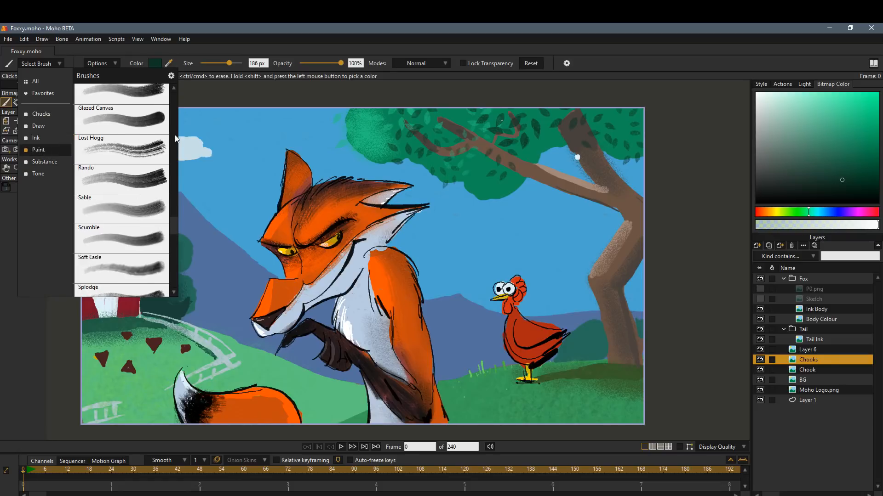
{"action": "left_click", "coordinate": [159, 184]}
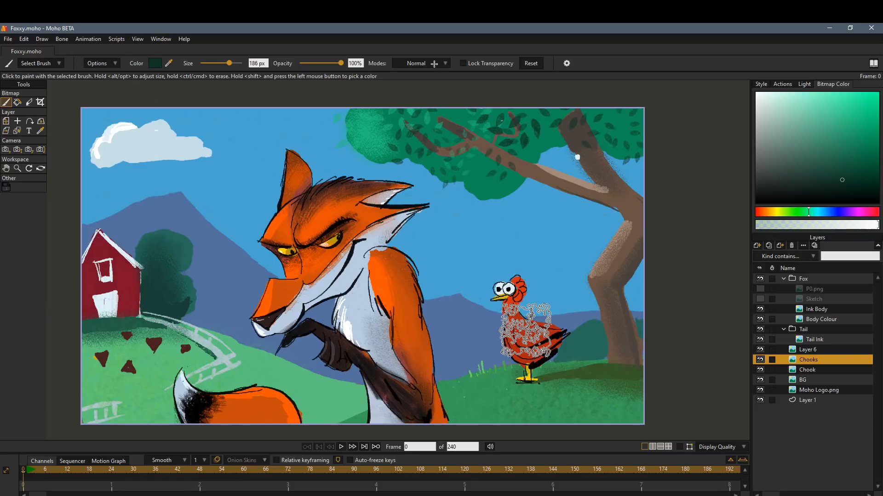
Lock transparency, sample the chicken's red, and shift the colour to a dark orange-brown for shading.
{"action": "left_click", "coordinate": [473, 64]}
{"action": "left_click", "coordinate": [529, 331], "text": "shift"}
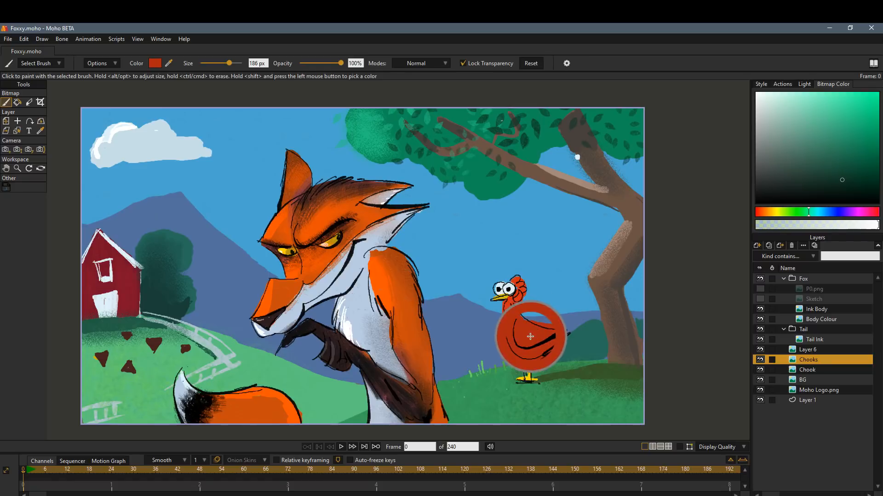
{"action": "left_click", "coordinate": [762, 212]}
{"action": "left_click", "coordinate": [854, 156]}
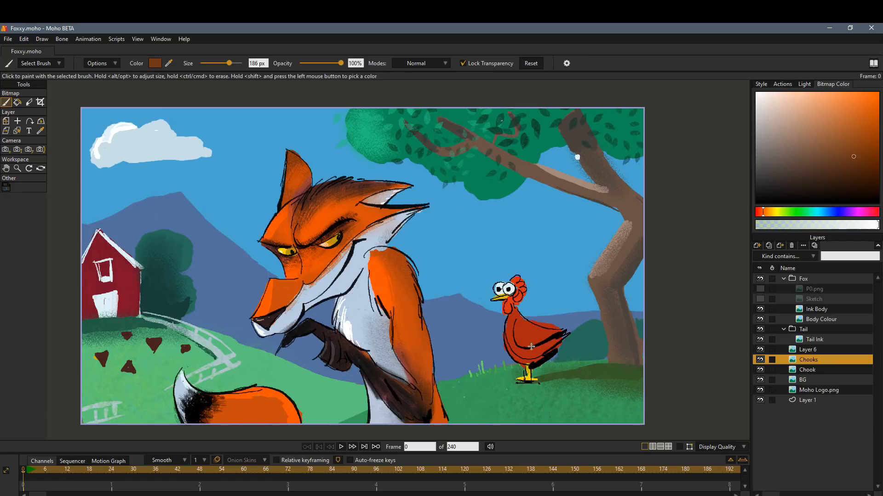
{"action": "left_click", "coordinate": [565, 374]}
Select the Chook layer and shade the chicken's body in brown at 90 px and 63% opacity.
{"action": "left_click", "coordinate": [821, 368]}
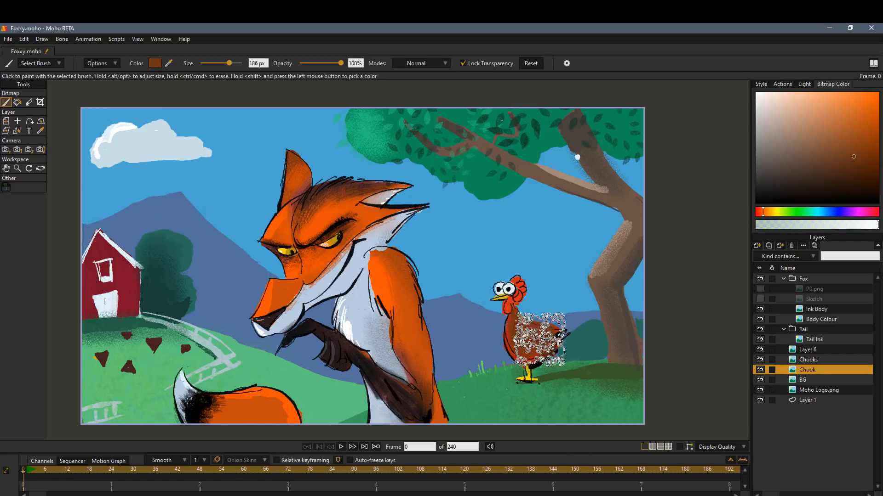
{"action": "left_click_drag", "start_coordinate": [229, 63], "coordinate": [220, 63]}
{"action": "left_click_drag", "start_coordinate": [340, 63], "coordinate": [326, 63]}
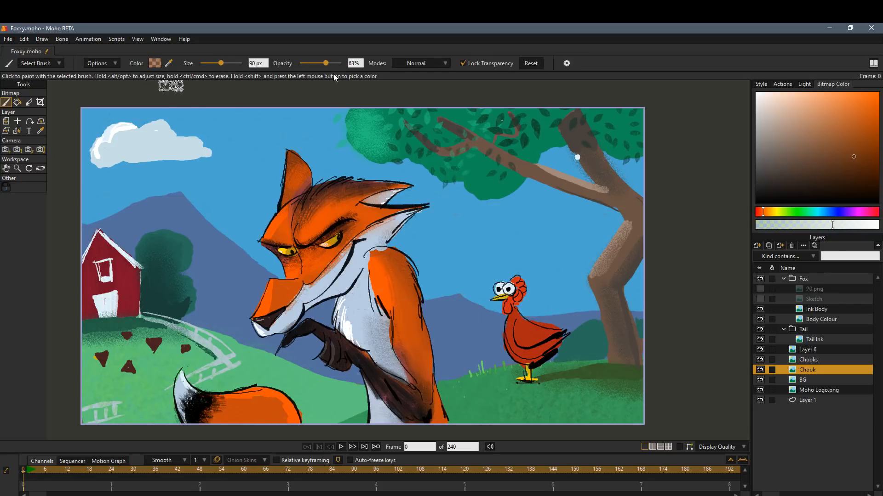
Switch to a dark red, shade the chicken's neck, and reduce the brush to 42 px and 31% opacity.
{"action": "left_click", "coordinate": [757, 212]}
{"action": "left_click", "coordinate": [851, 179]}
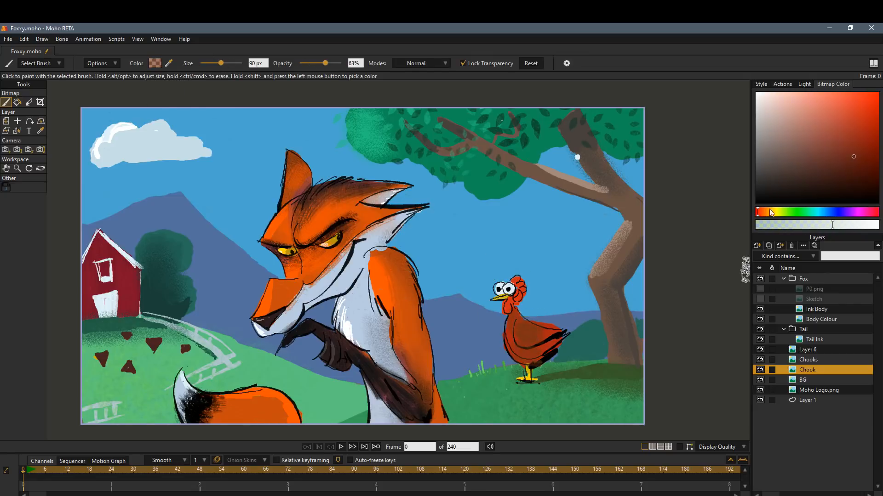
{"action": "left_click_drag", "start_coordinate": [502, 300], "coordinate": [515, 312]}
{"action": "left_click_drag", "start_coordinate": [220, 63], "coordinate": [213, 63]}
{"action": "left_click_drag", "start_coordinate": [325, 63], "coordinate": [312, 63]}
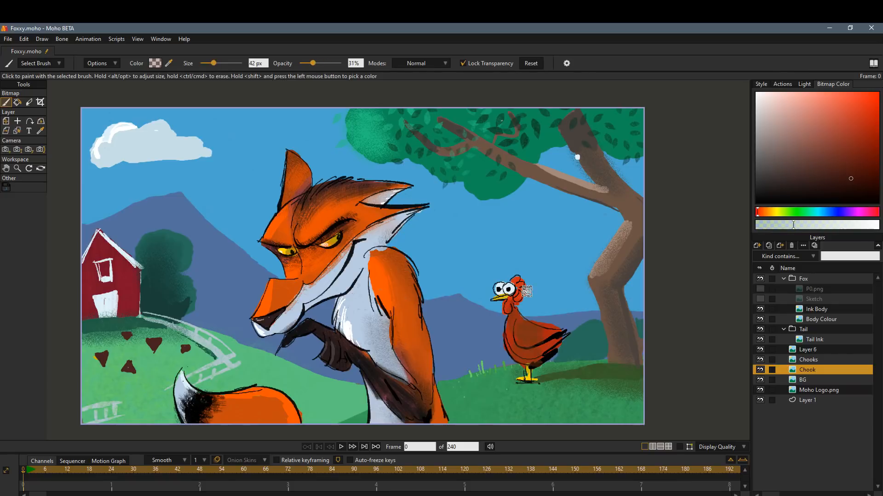